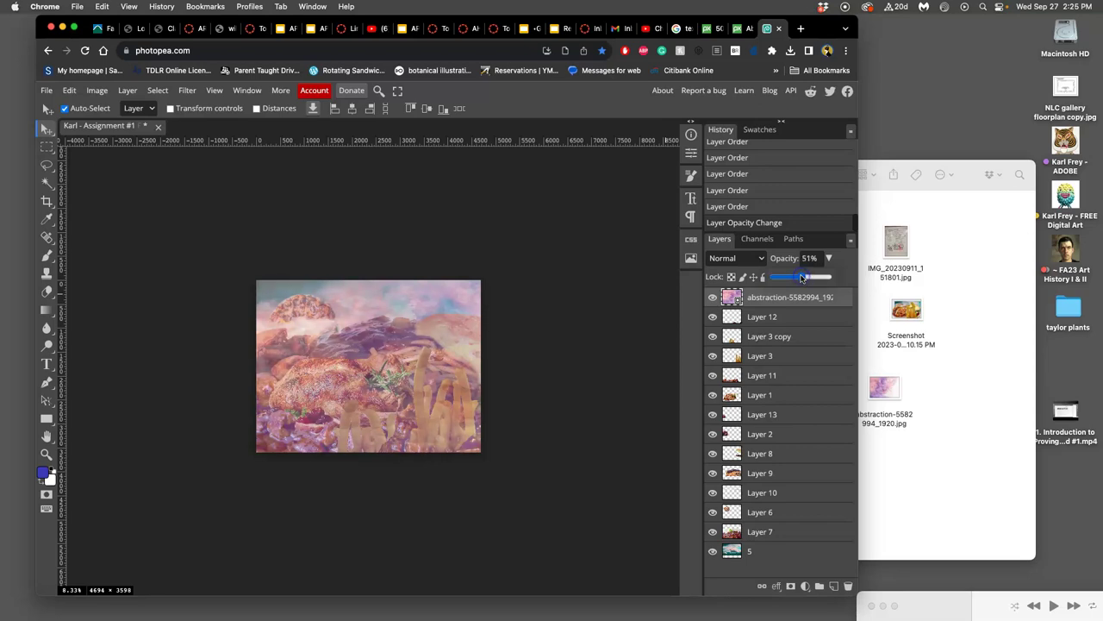
Set the opacity of the topmost abstraction-5582994 image layer to 100% so it fully covers the collage.
left_click(610, 290)
scroll(552, 309, "up", 2)
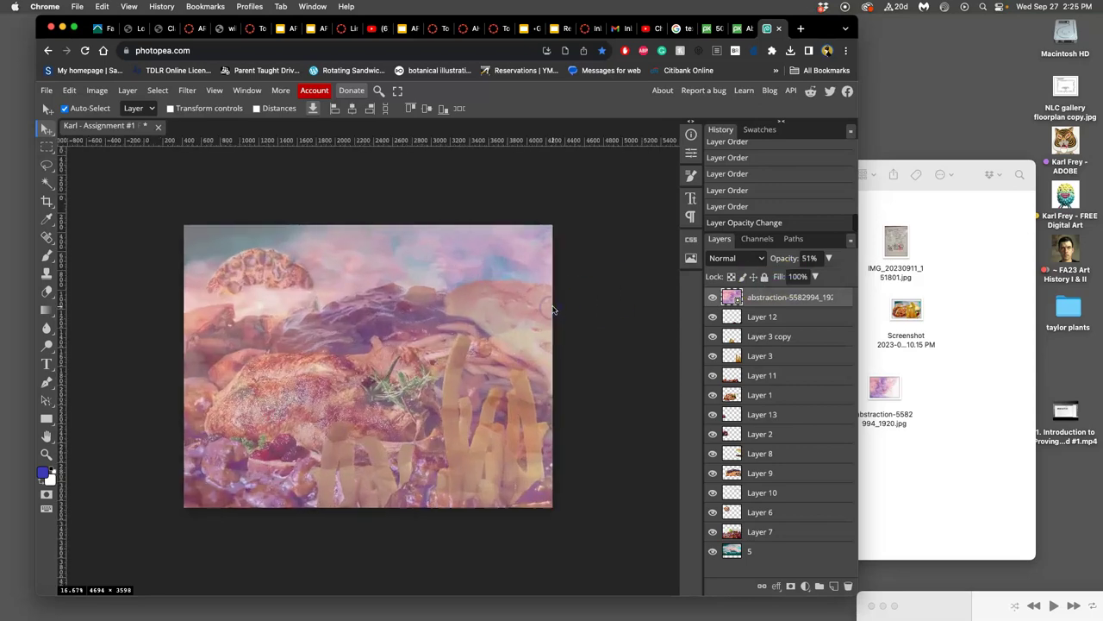
scroll(424, 300, "down", 3)
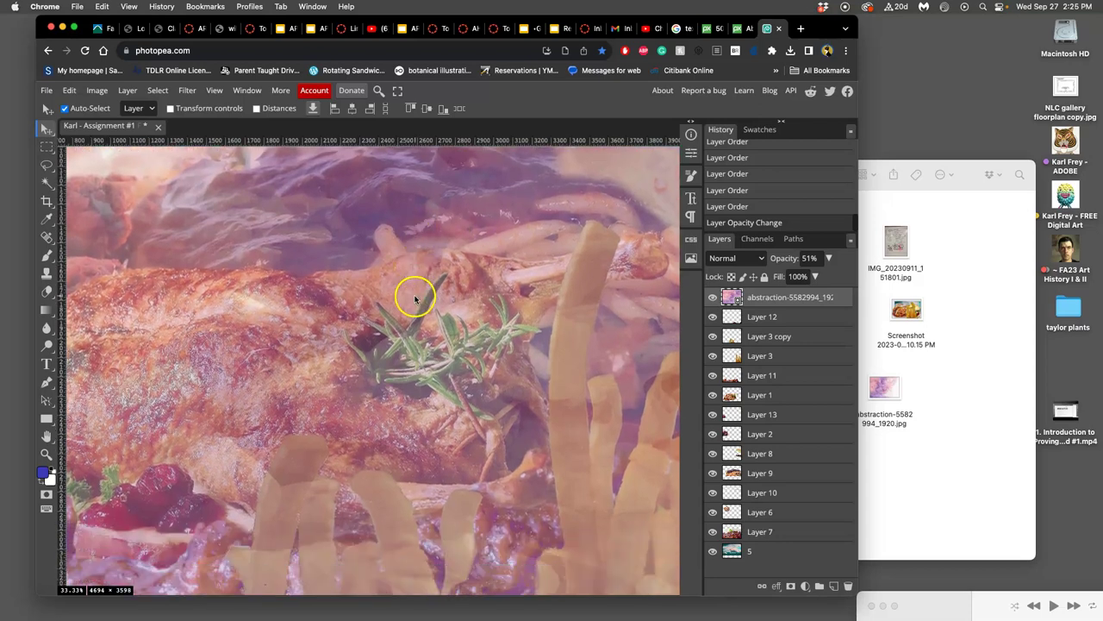
scroll(454, 300, "right", 5)
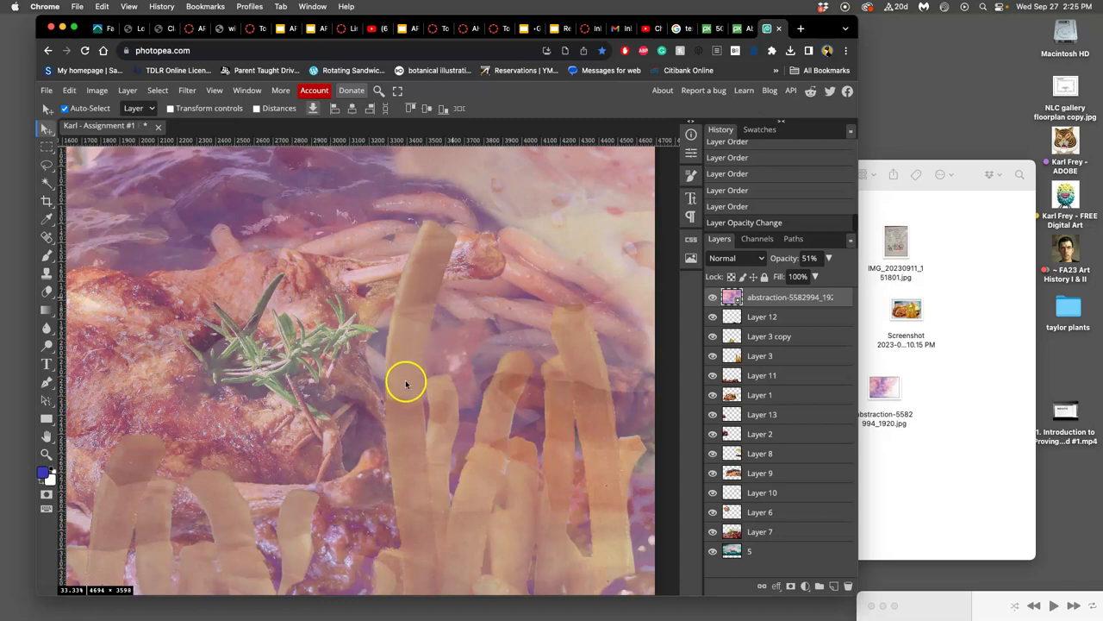
left_click(821, 258)
left_click(828, 258)
left_click_drag(801, 277, 880, 279)
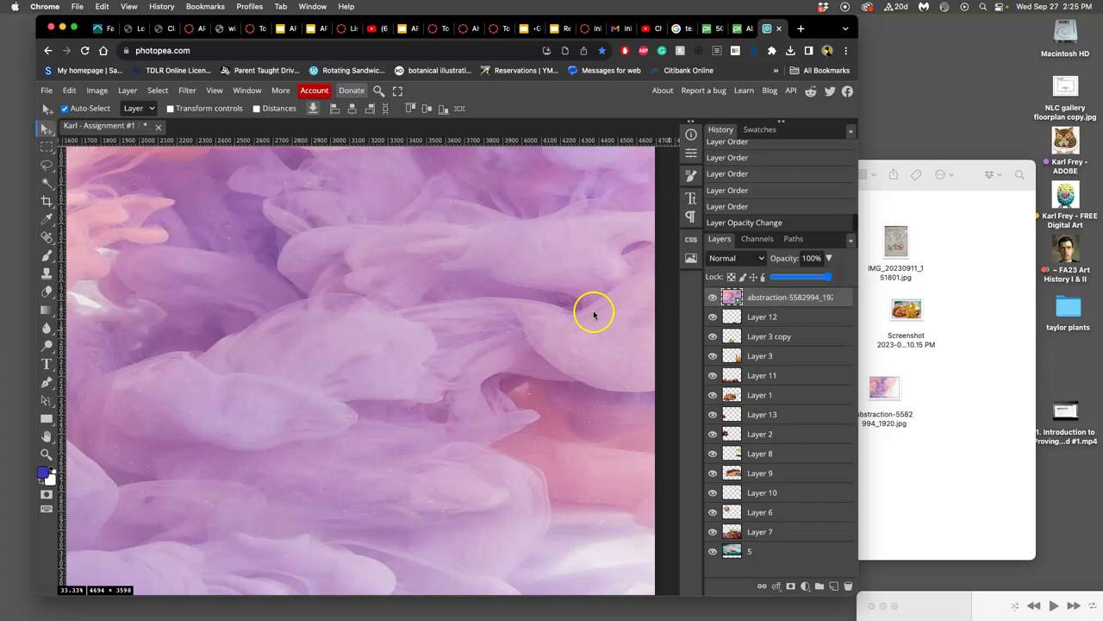
left_click(662, 311)
Rasterize the abstraction-5582994 image layer.
key("super+minus")
key("super+minus")
key("super+minus")
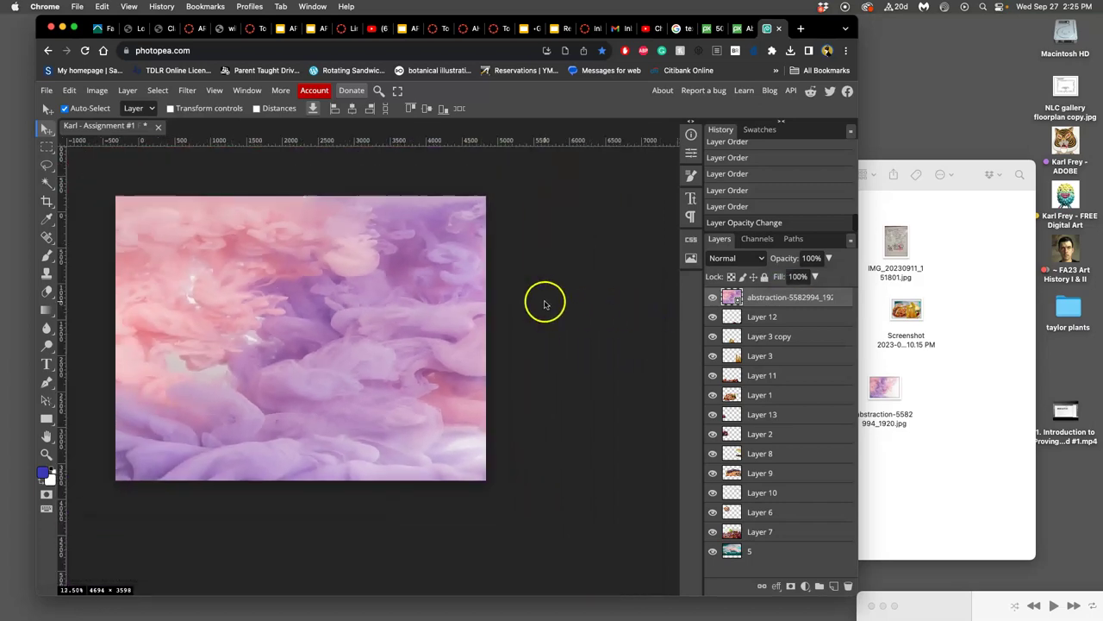
left_click_drag(466, 297, 497, 299)
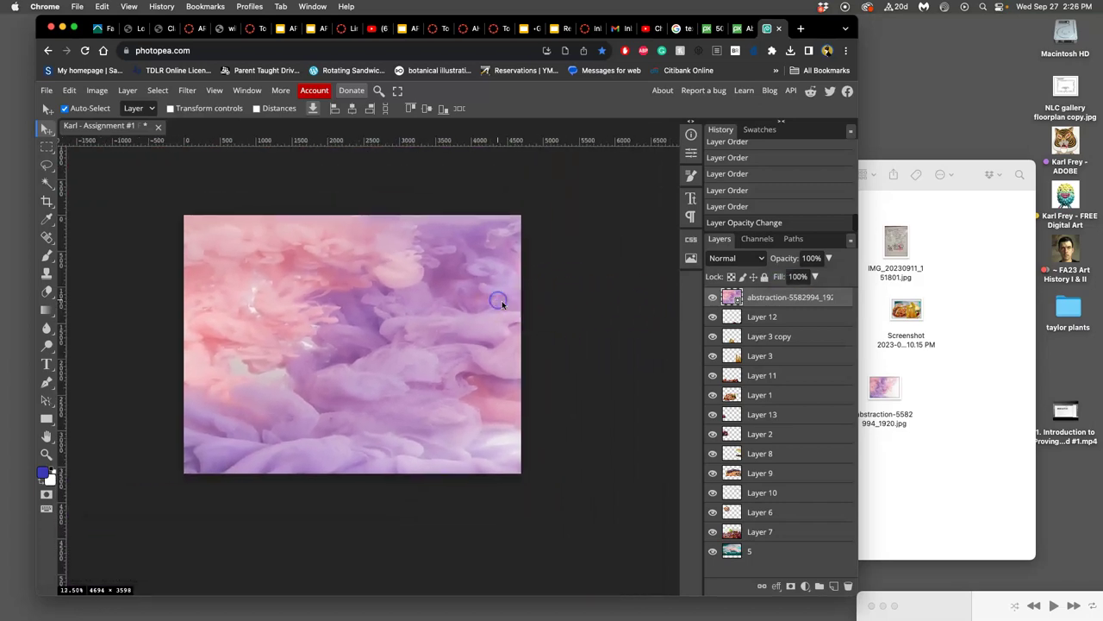
right_click(753, 304)
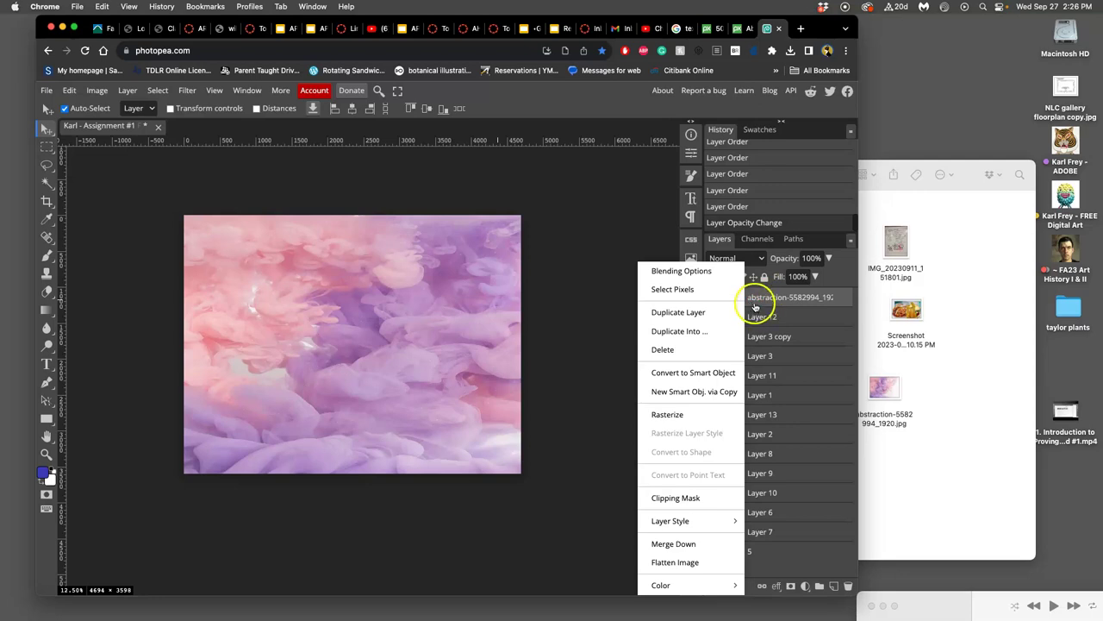
right_click(754, 304)
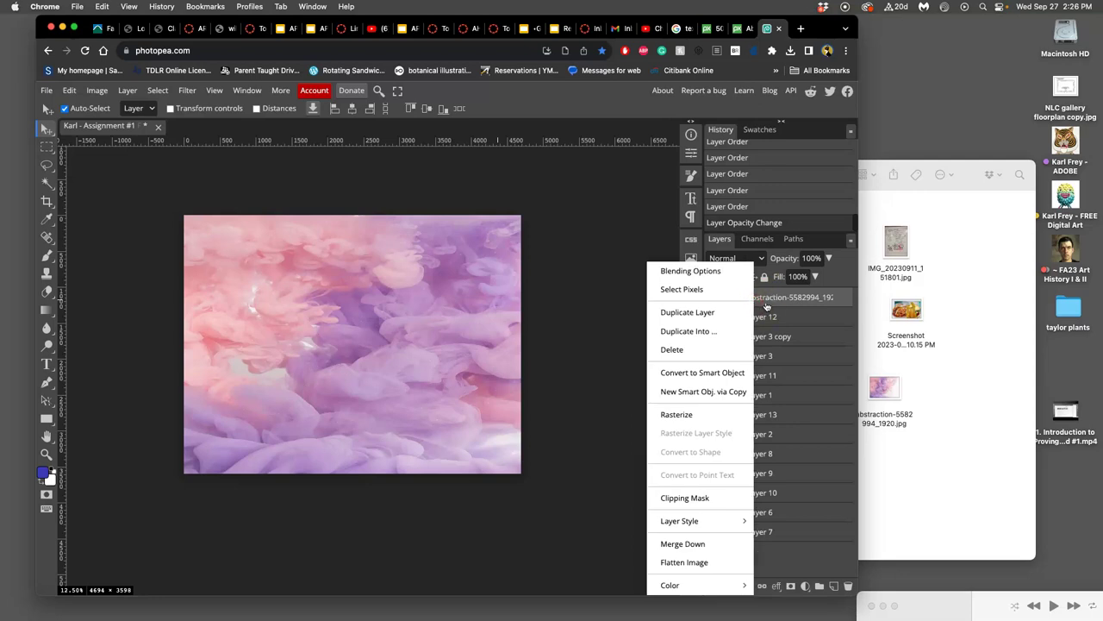
left_click(684, 416)
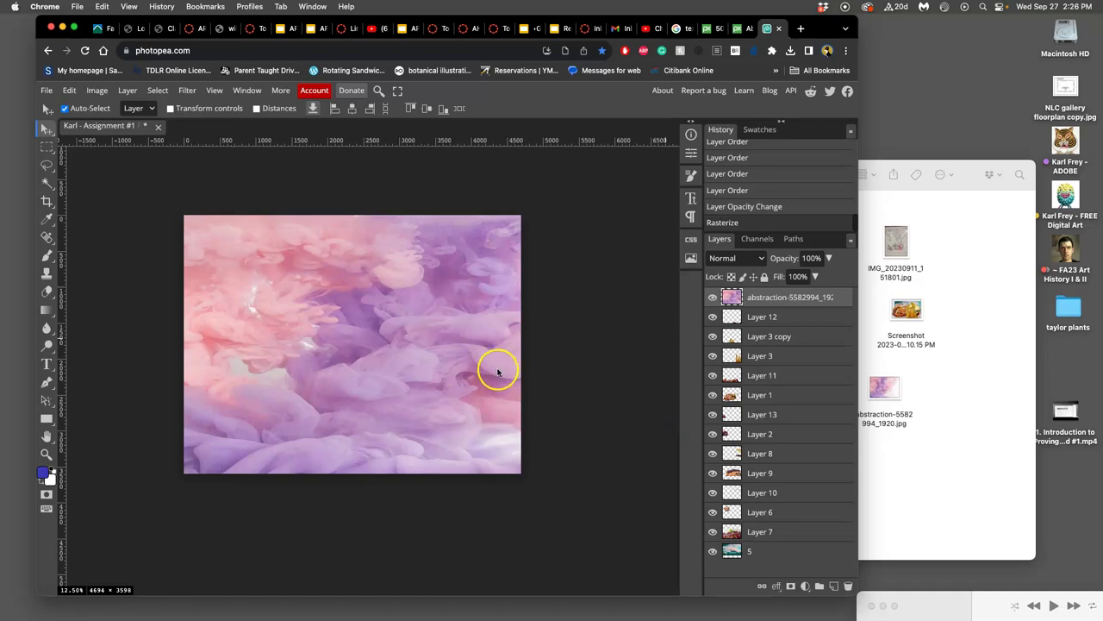
scroll(497, 372, "up", 10)
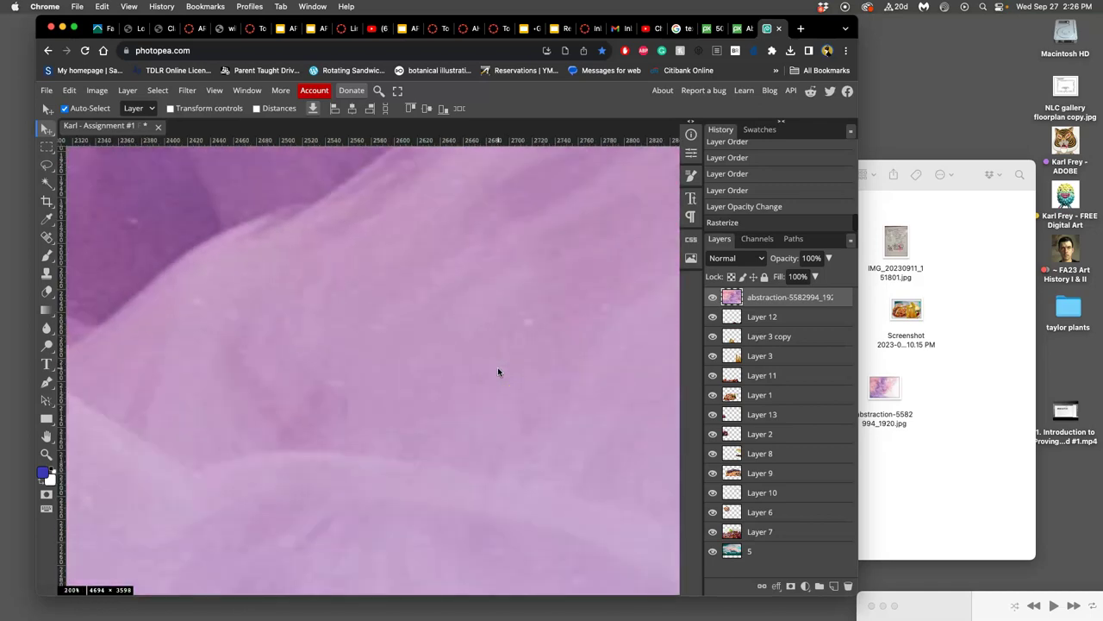
scroll(498, 372, "down", 5)
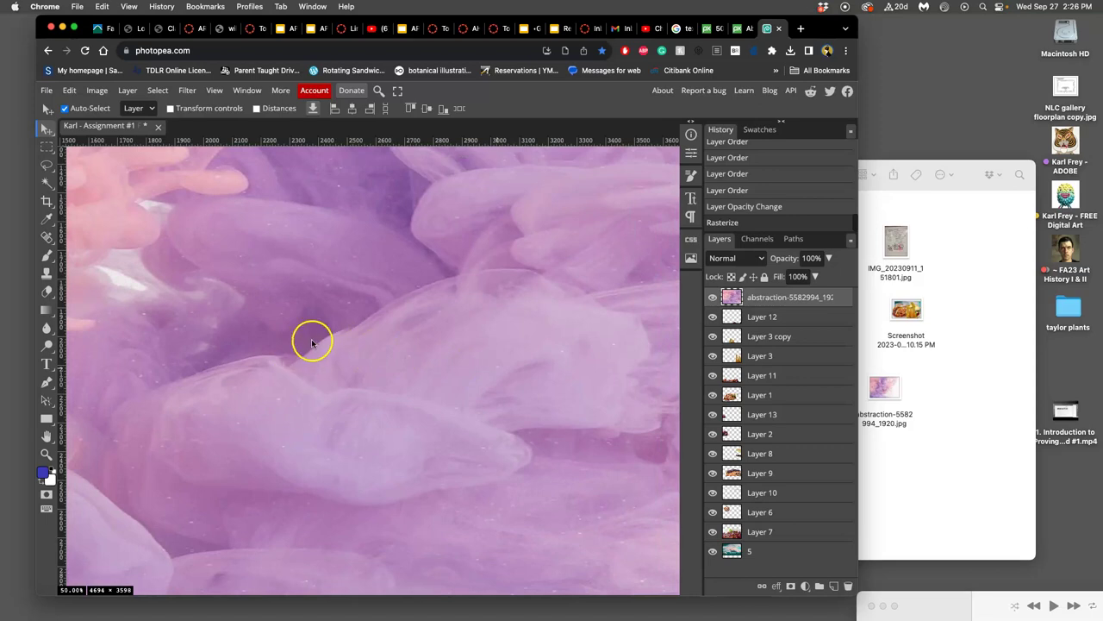
scroll(310, 347, "down", 4)
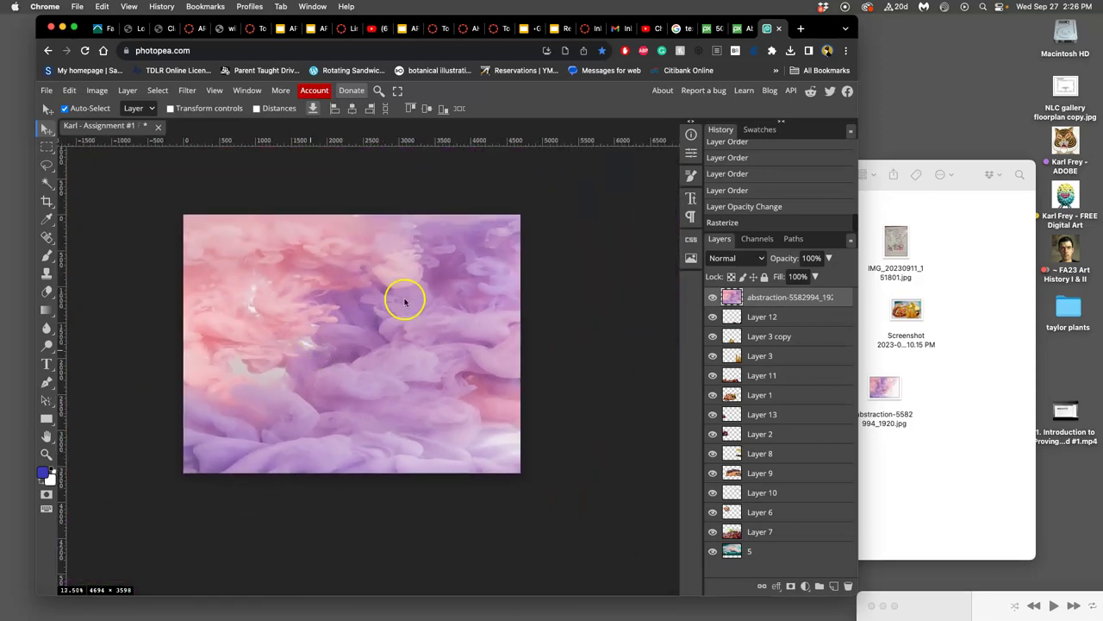
left_click(97, 91)
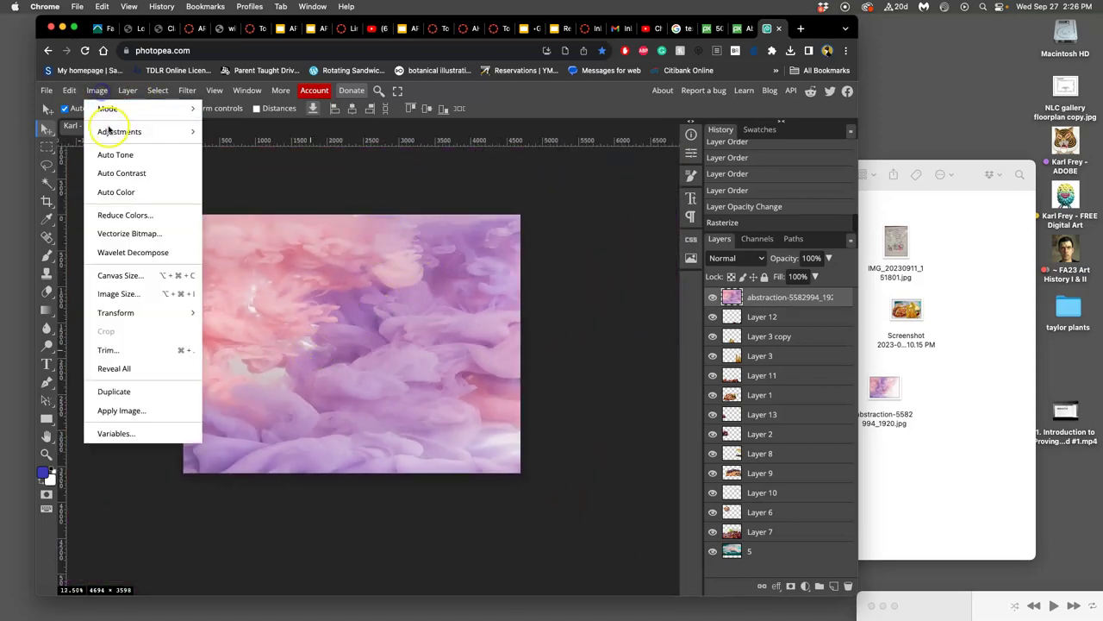
left_click(358, 166)
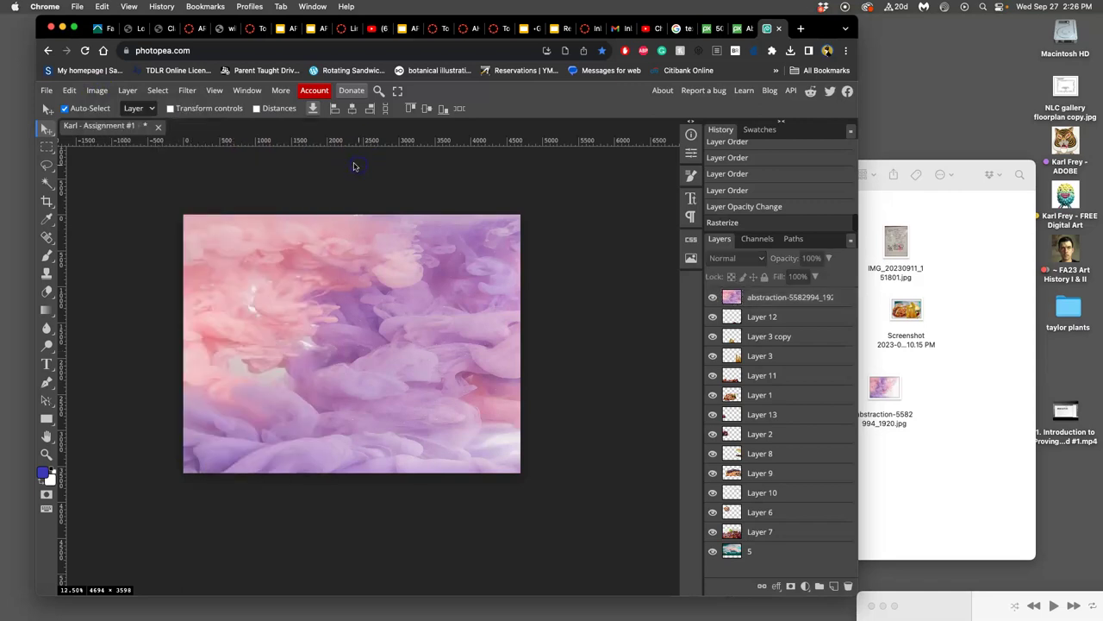
Try to open the Gaussian Blur filter for the abstraction image and widen the browser window to look for its dialog.
left_click(190, 91)
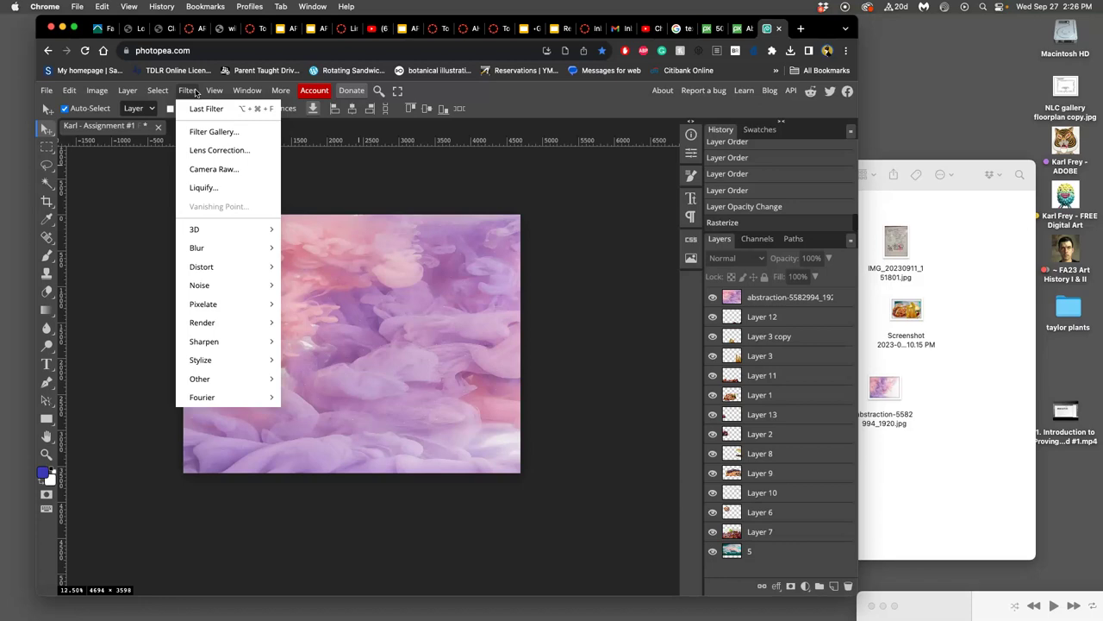
mouse_move(210, 249)
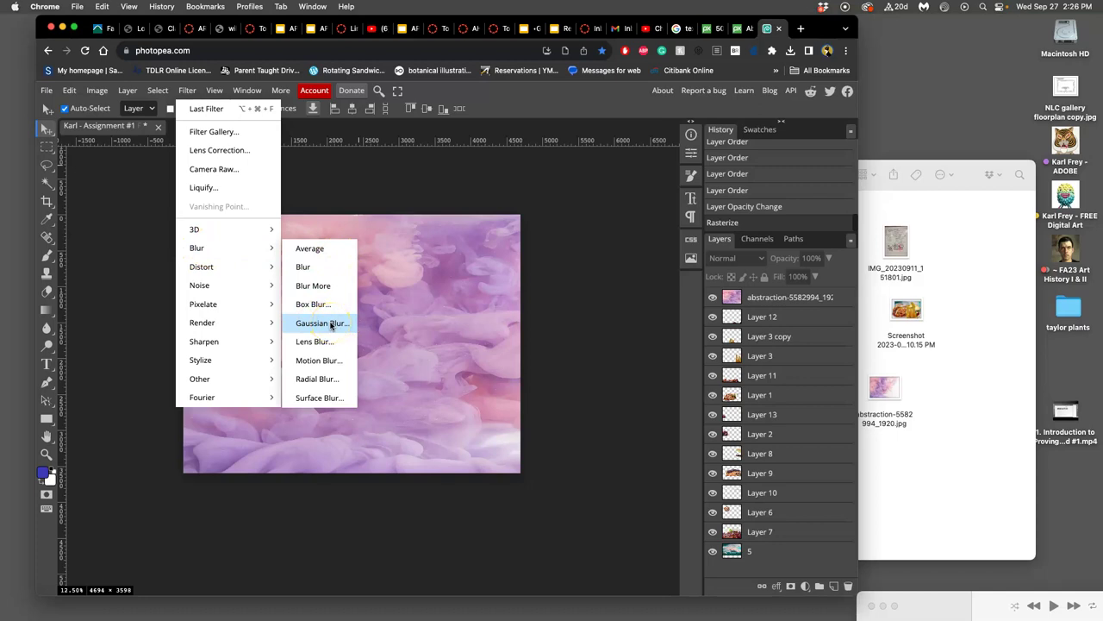
left_click(330, 323)
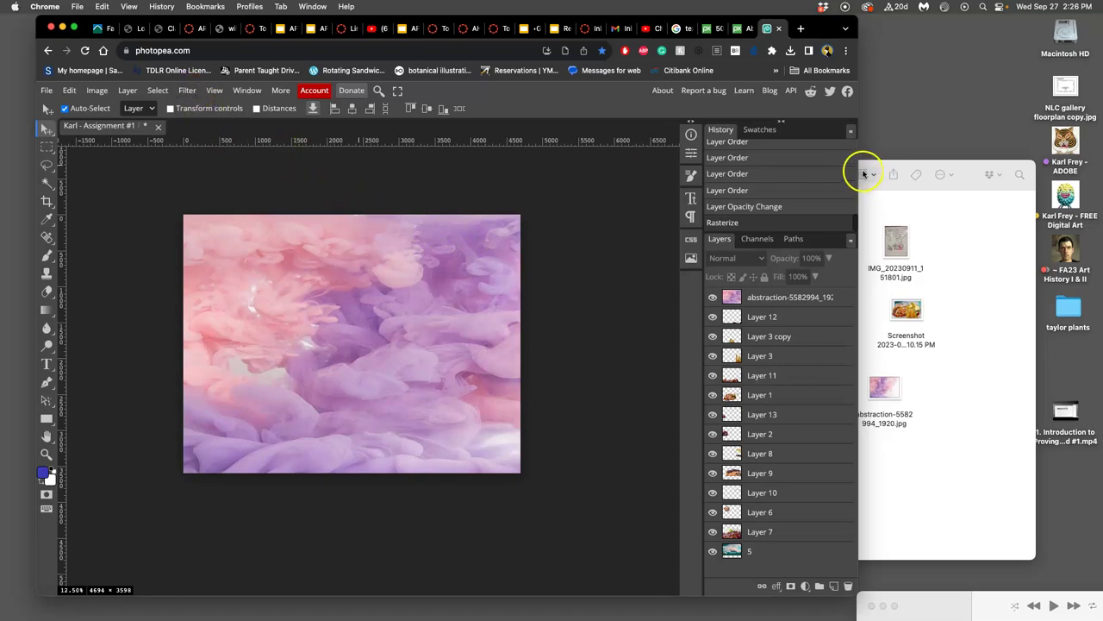
left_click_drag(857, 173, 905, 173)
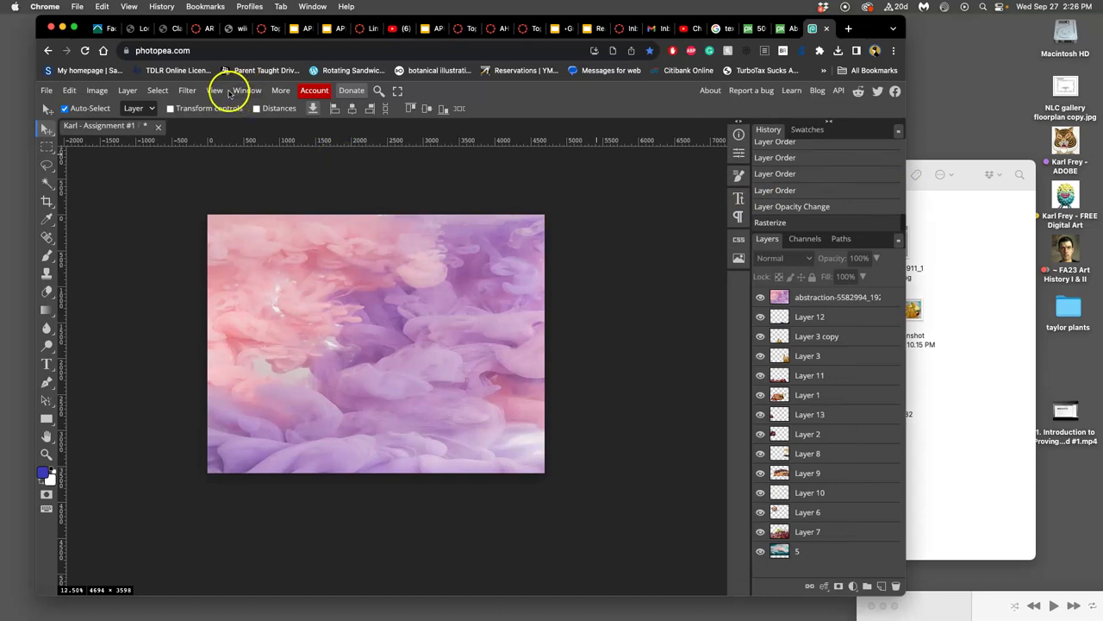
left_click(187, 91)
mouse_move(215, 248)
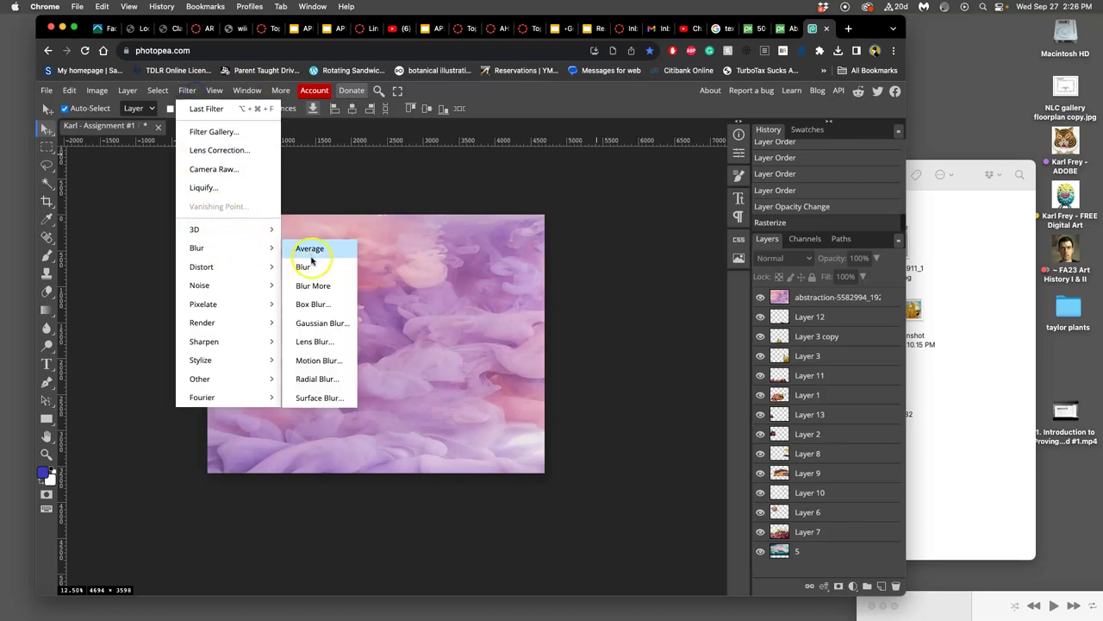
left_click(322, 324)
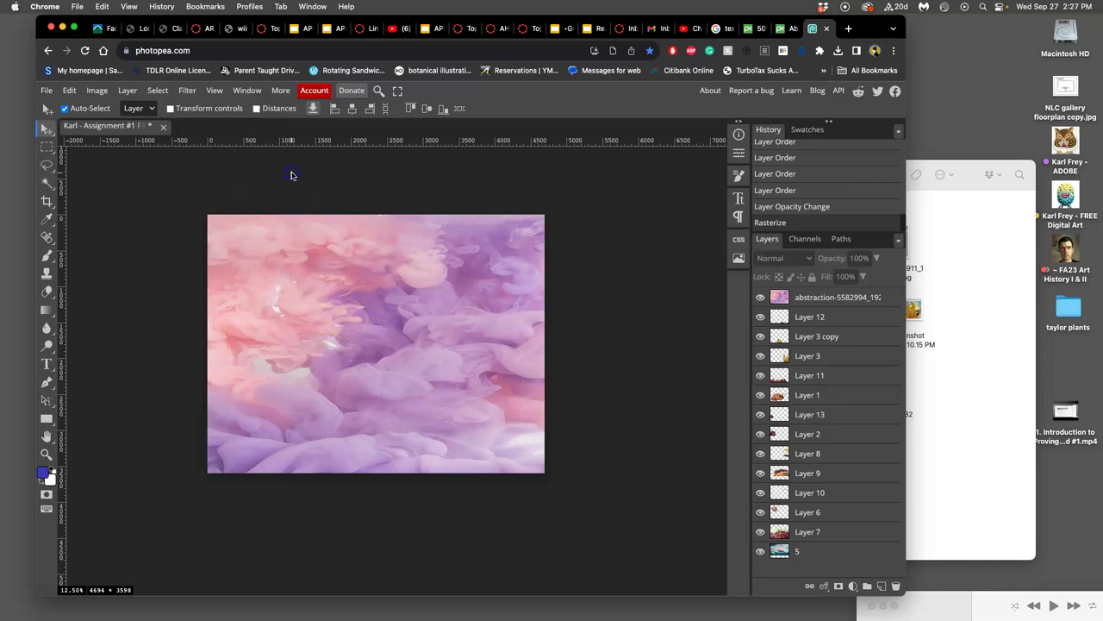
left_click_drag(905, 562, 922, 500)
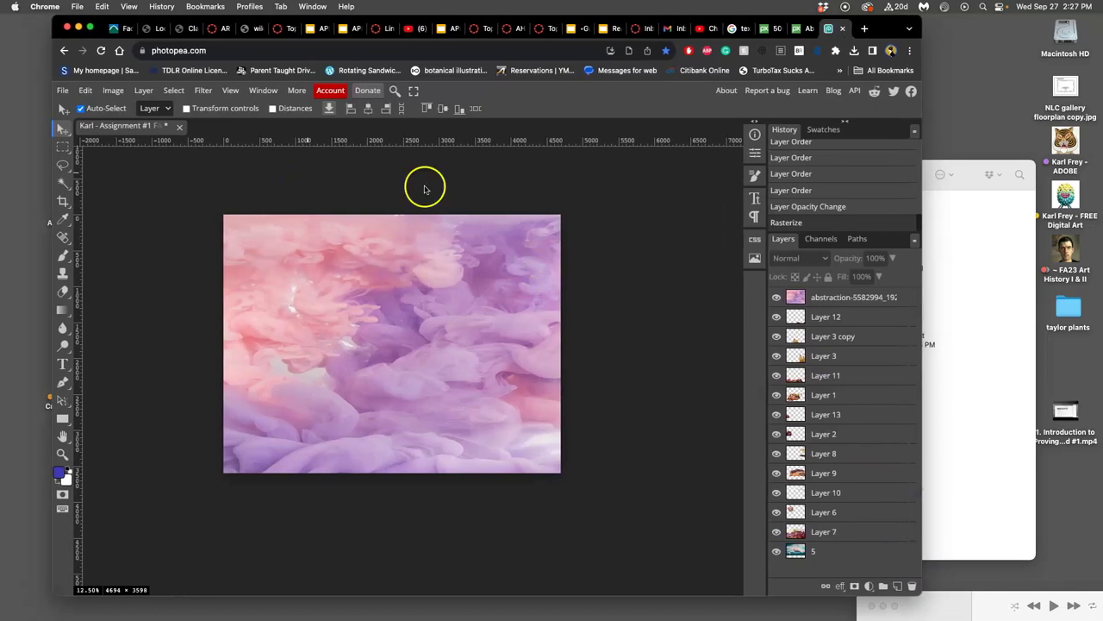
left_click(202, 93)
mouse_move(216, 247)
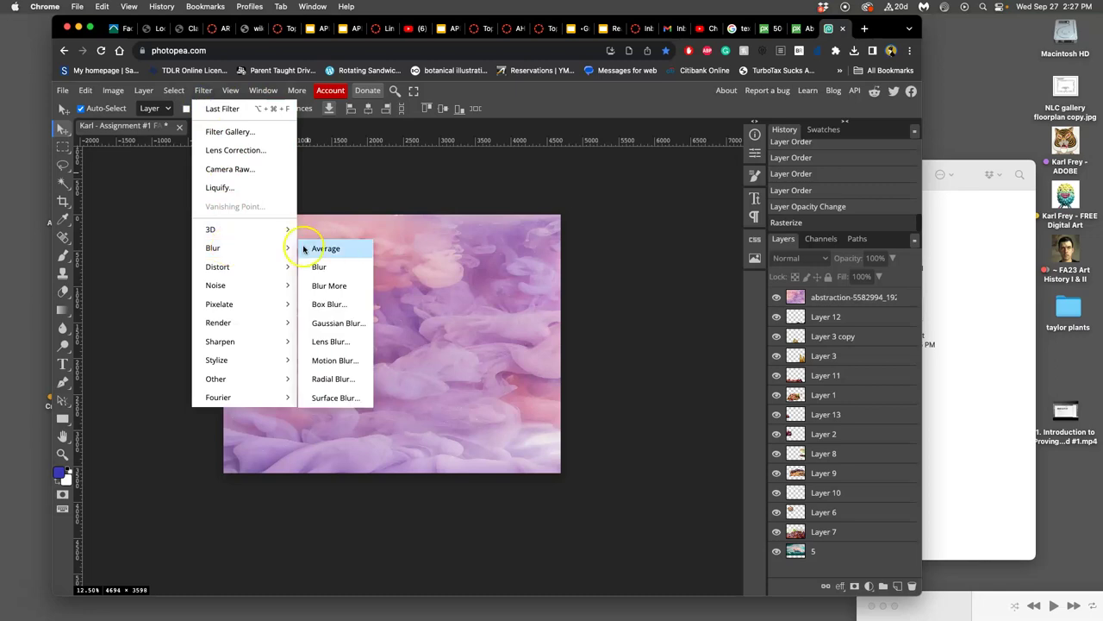
left_click(347, 323)
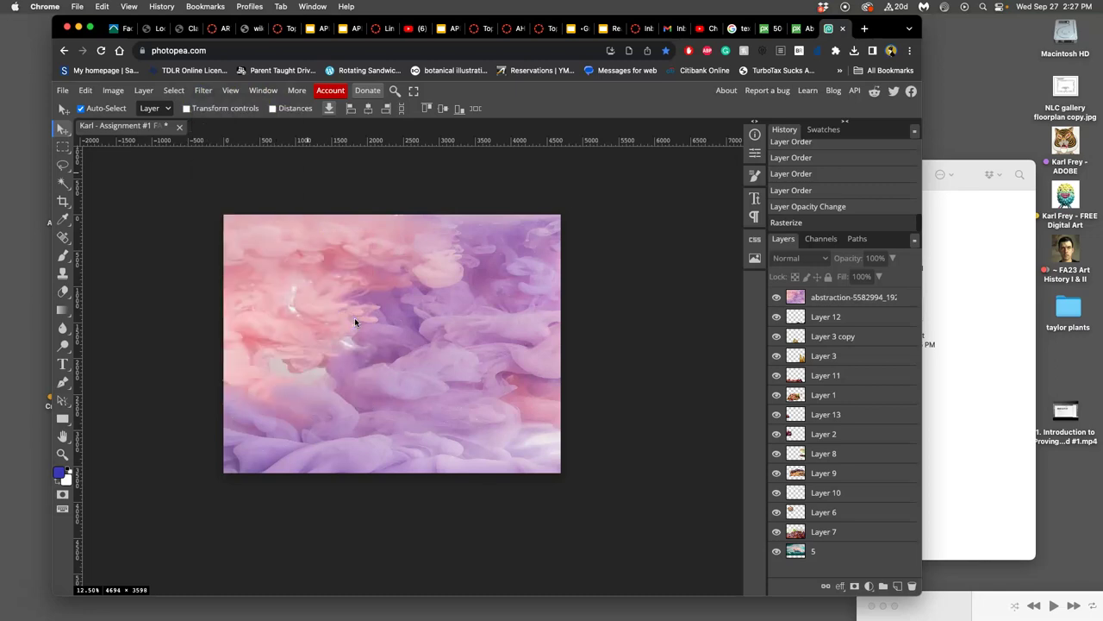
Select the abstraction-5582994 layer and apply a Gaussian Blur with a moderate radius that softens the clouds but keeps their shapes.
left_click(824, 298)
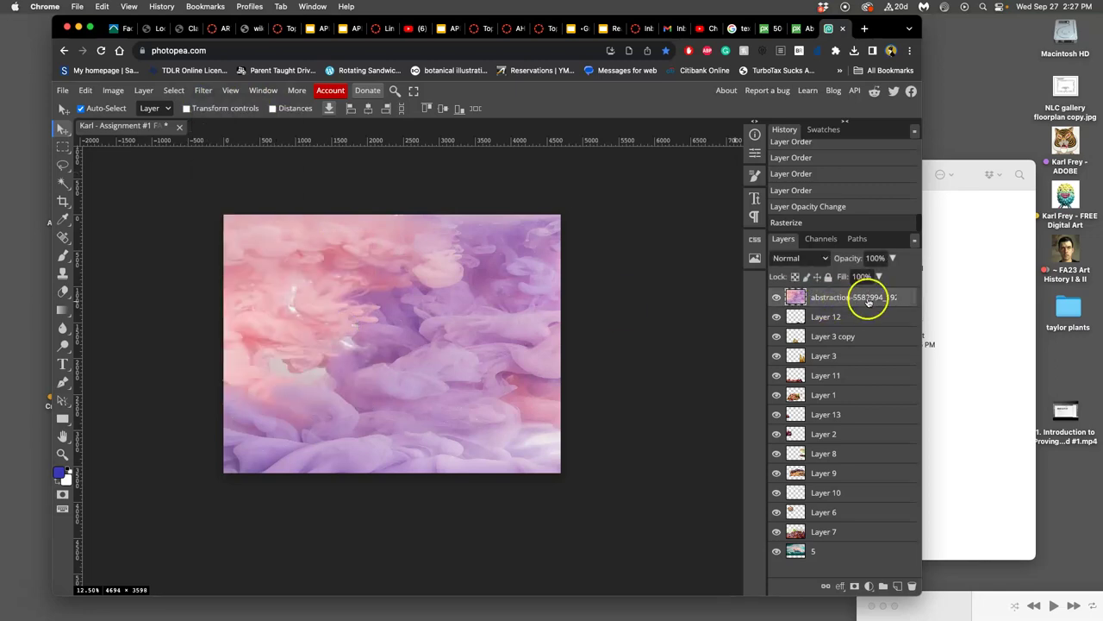
left_click(199, 93)
mouse_move(259, 247)
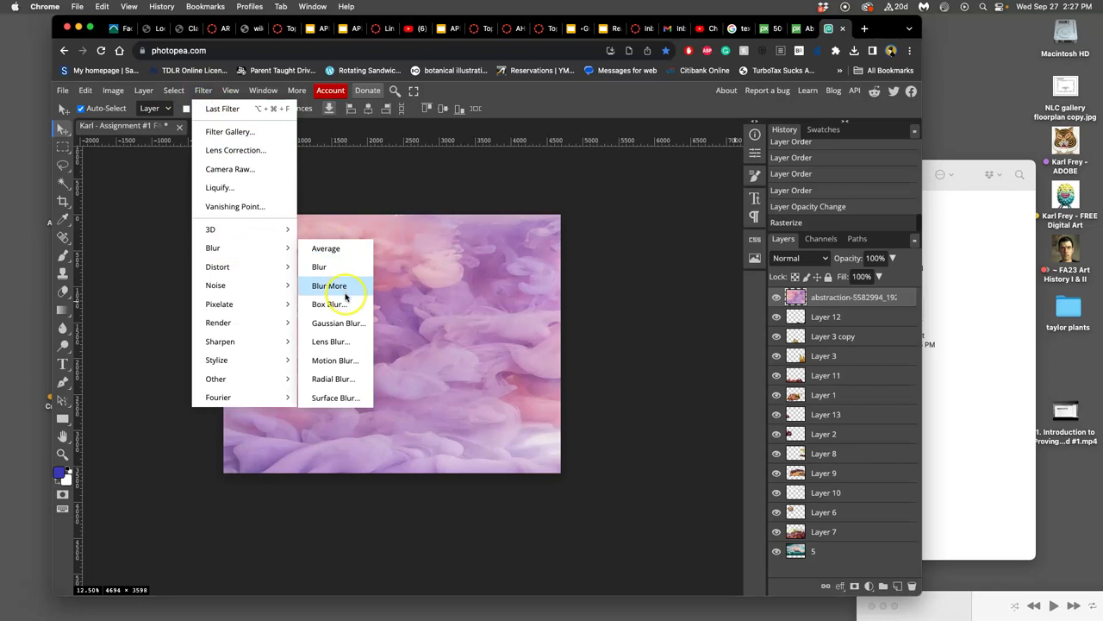
left_click(347, 323)
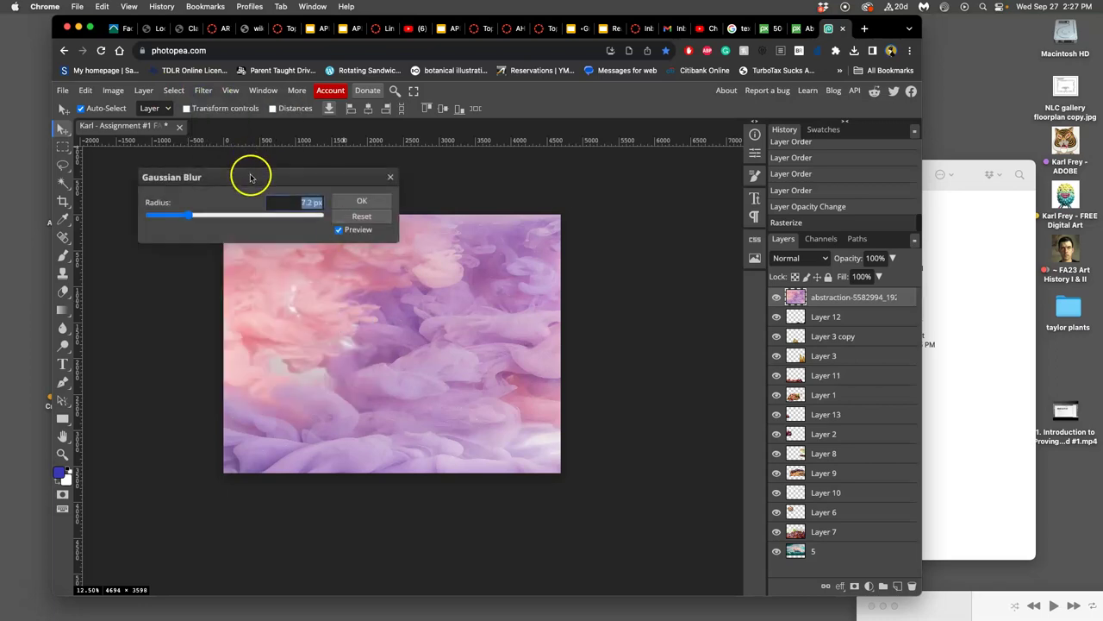
left_click_drag(249, 173, 535, 146)
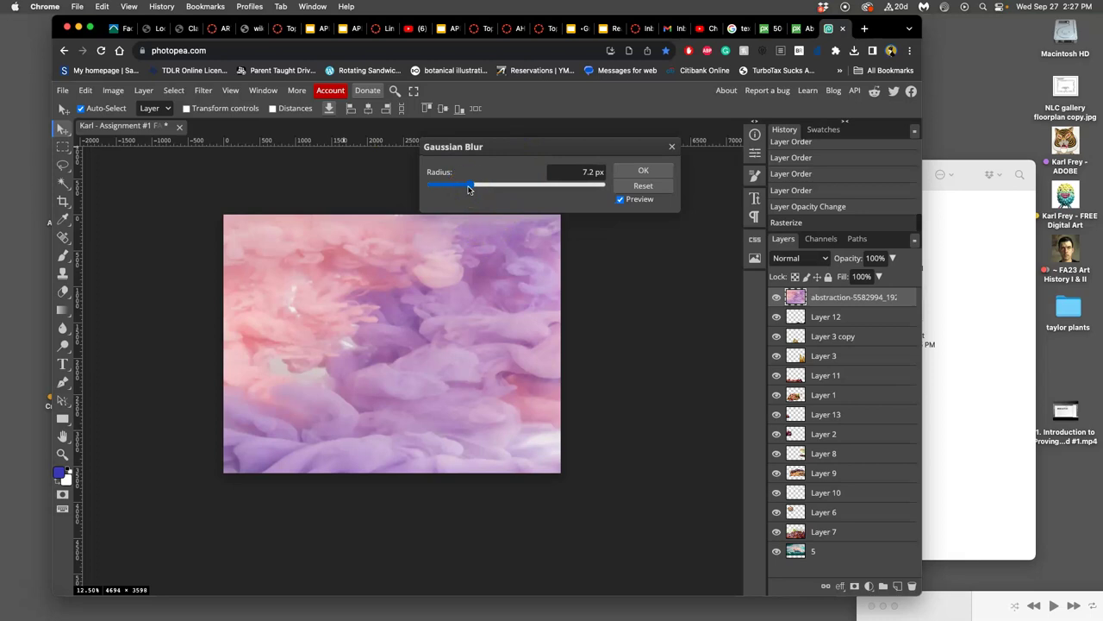
left_click_drag(469, 188, 456, 189)
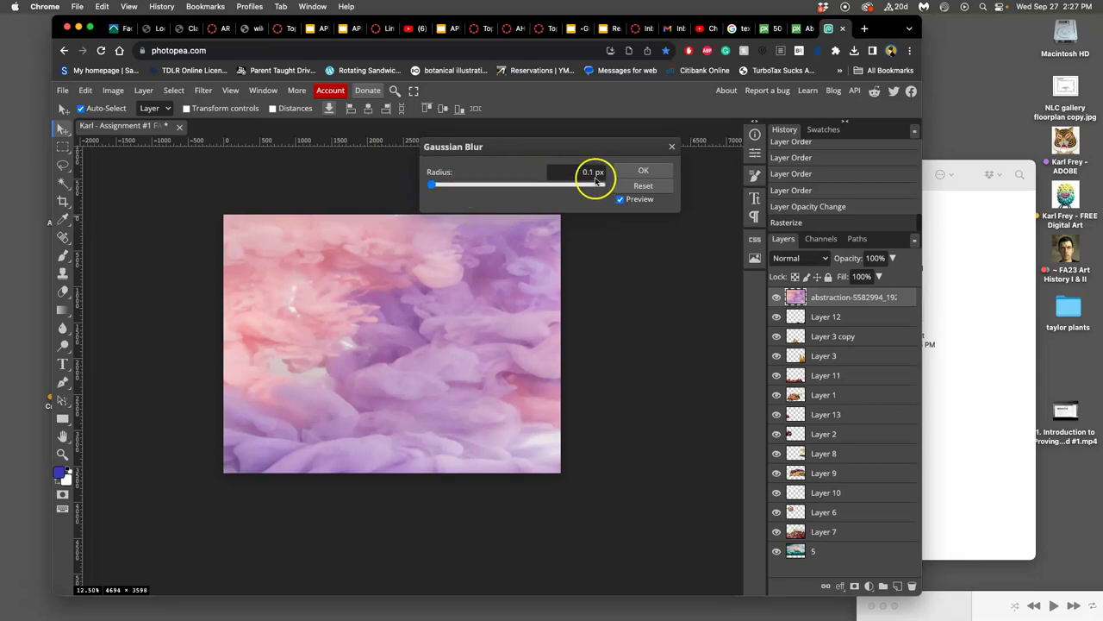
left_click_drag(431, 185, 510, 186)
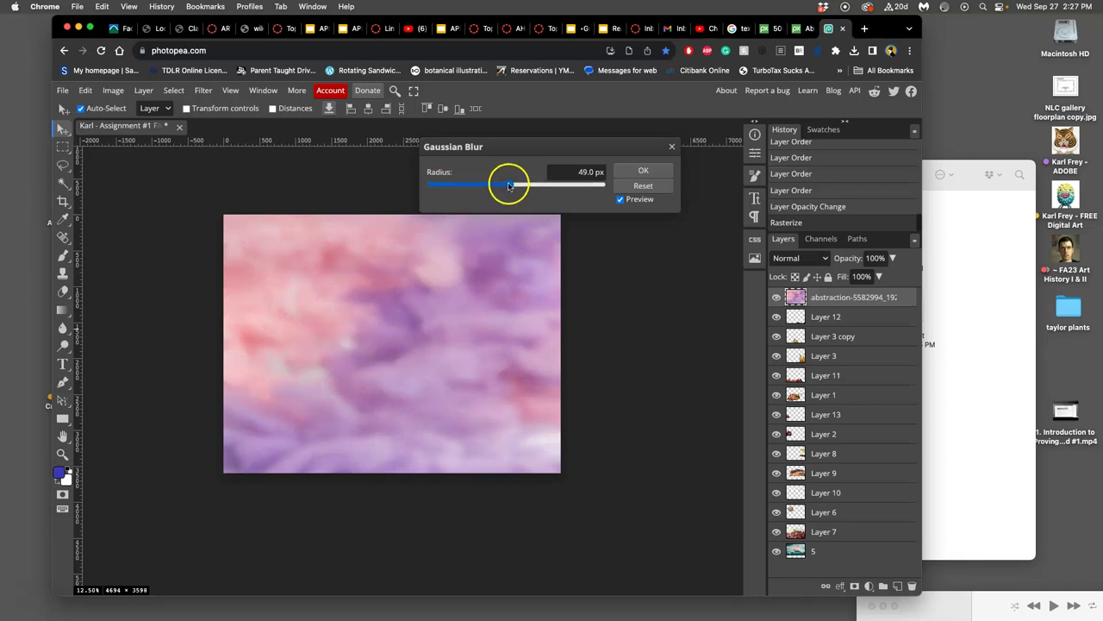
left_click_drag(483, 188, 485, 188)
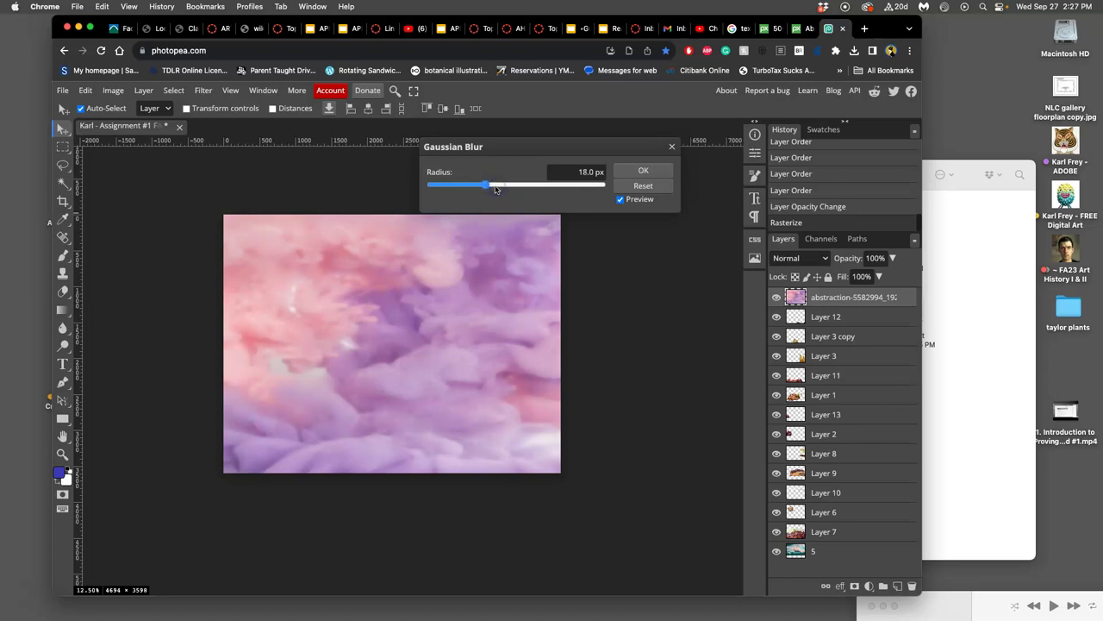
left_click(496, 189)
left_click(643, 169)
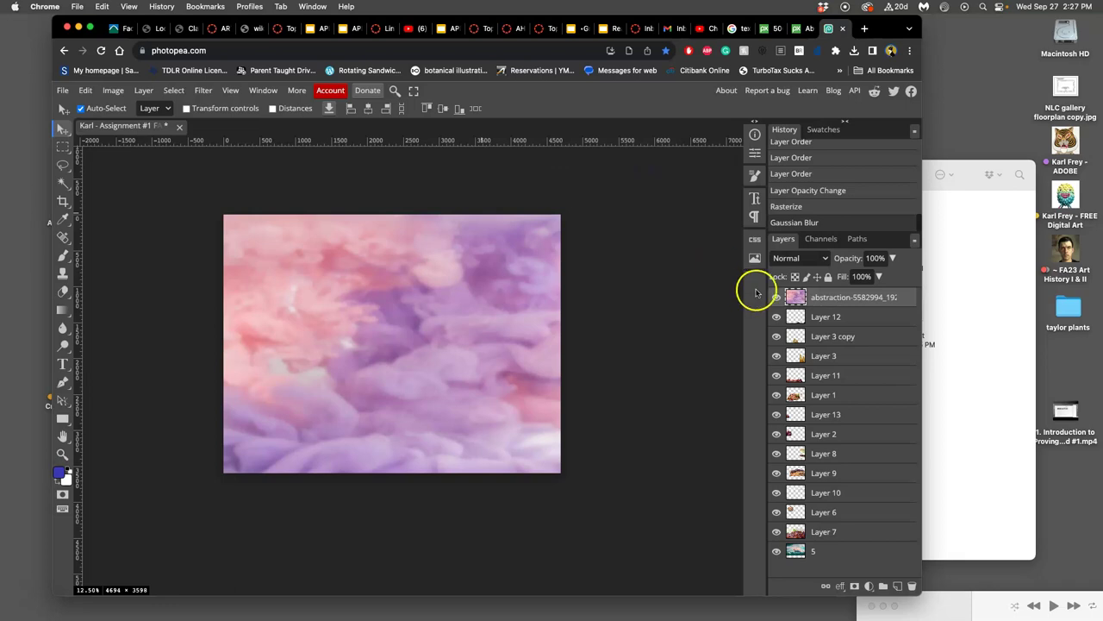
Set the blurred abstraction layer's opacity to 56% and reorder it to sit between Layer 2 and Layer 8.
left_click(893, 258)
left_click_drag(893, 277, 868, 277)
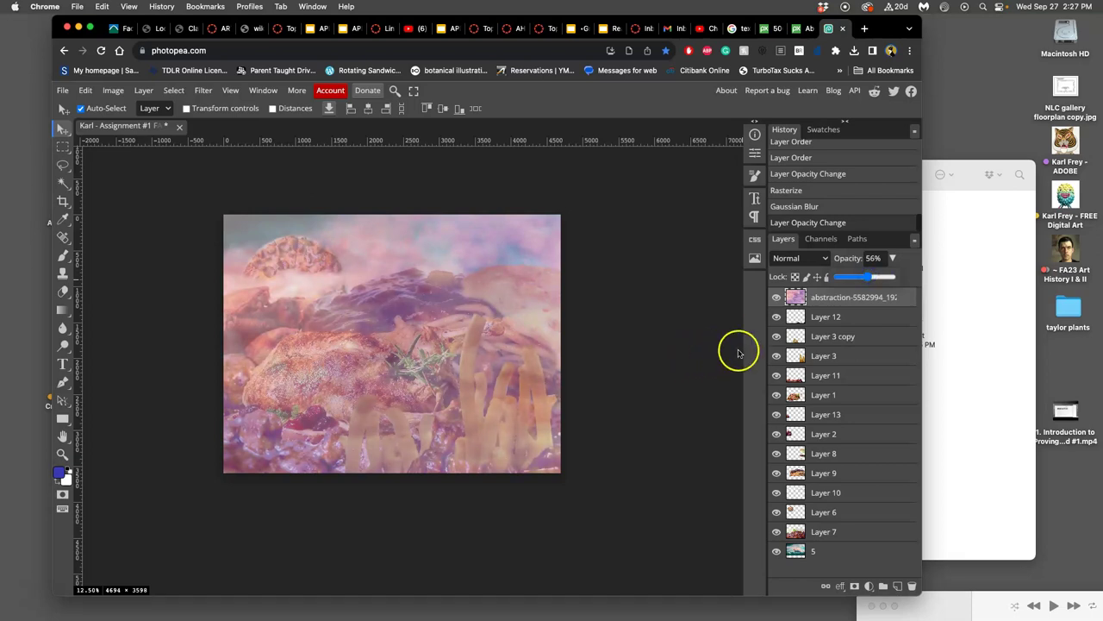
left_click(832, 304)
left_click_drag(832, 304, 850, 362)
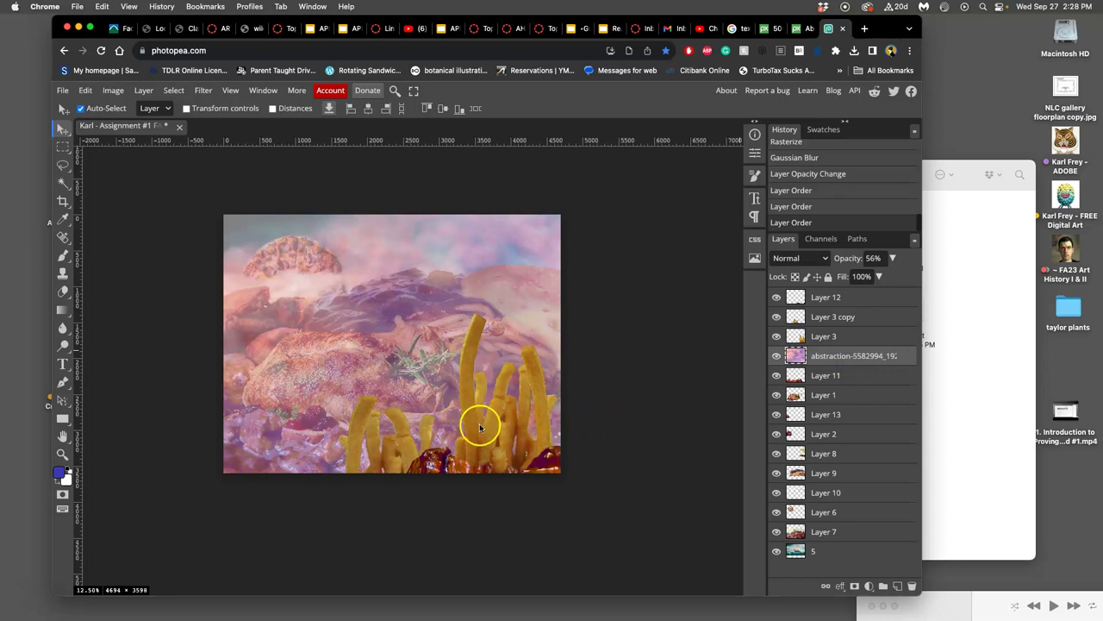
left_click_drag(837, 362, 849, 423)
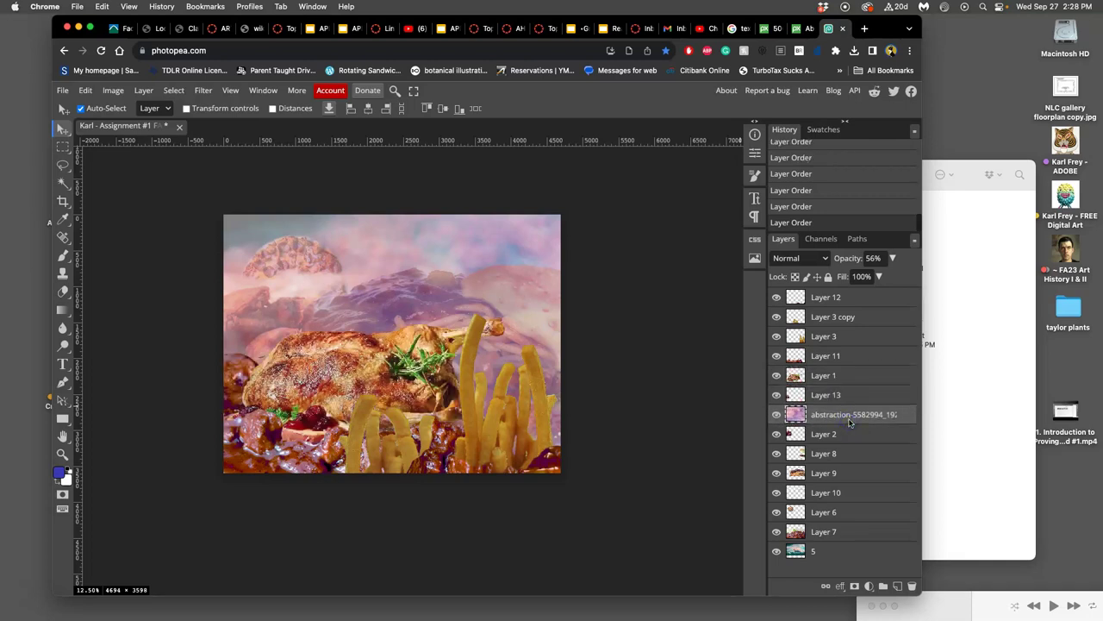
key("super+[")
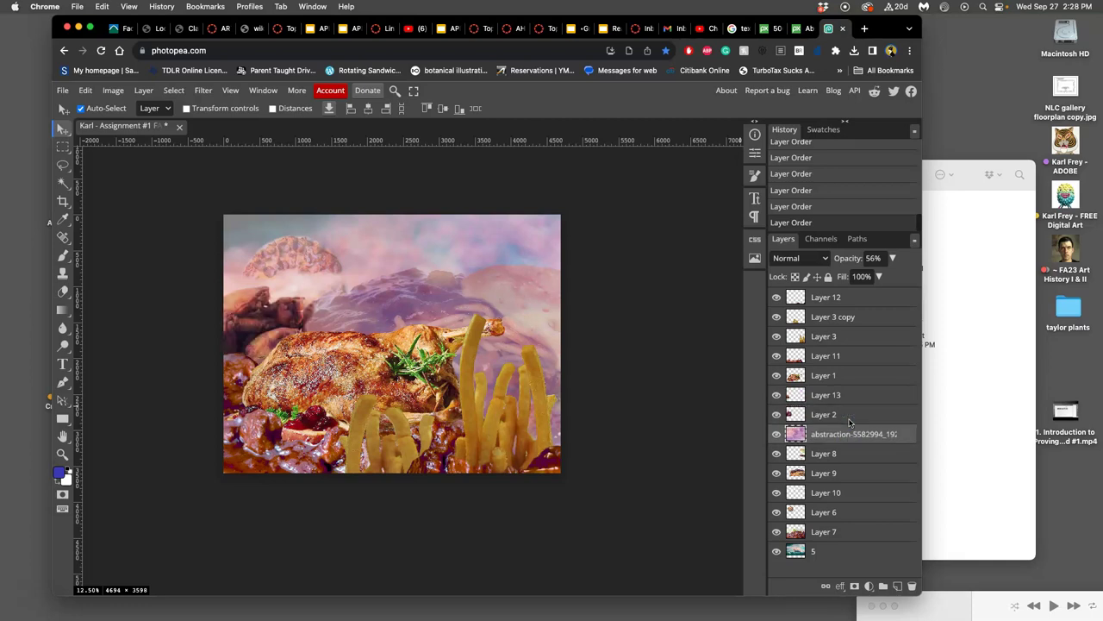
Move the abstraction layer directly below Layer 9 and toggle its visibility to compare the collage with and without the haze.
key("ctrl+bracketleft")
key("ctrl+bracketleft")
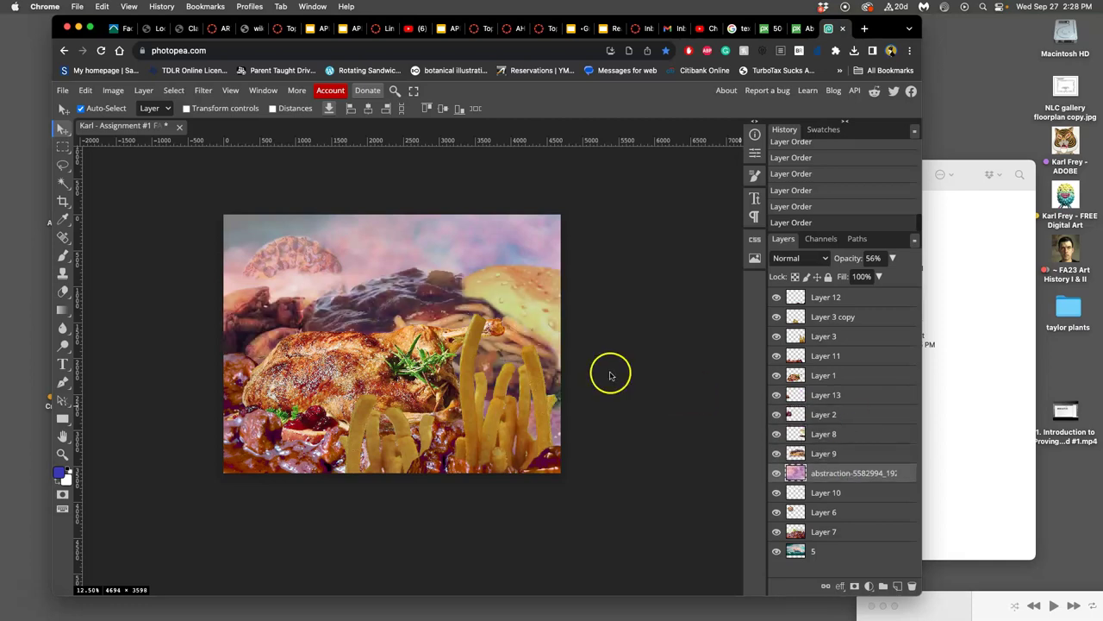
left_click(777, 472)
left_click(777, 472)
left_click(777, 472)
left_click(777, 472)
left_click(777, 472)
left_click(776, 473)
Move the abstraction layer to the top of the stack and set the Eraser to 1000 px size, 0% hardness and 51% opacity.
left_click(862, 475)
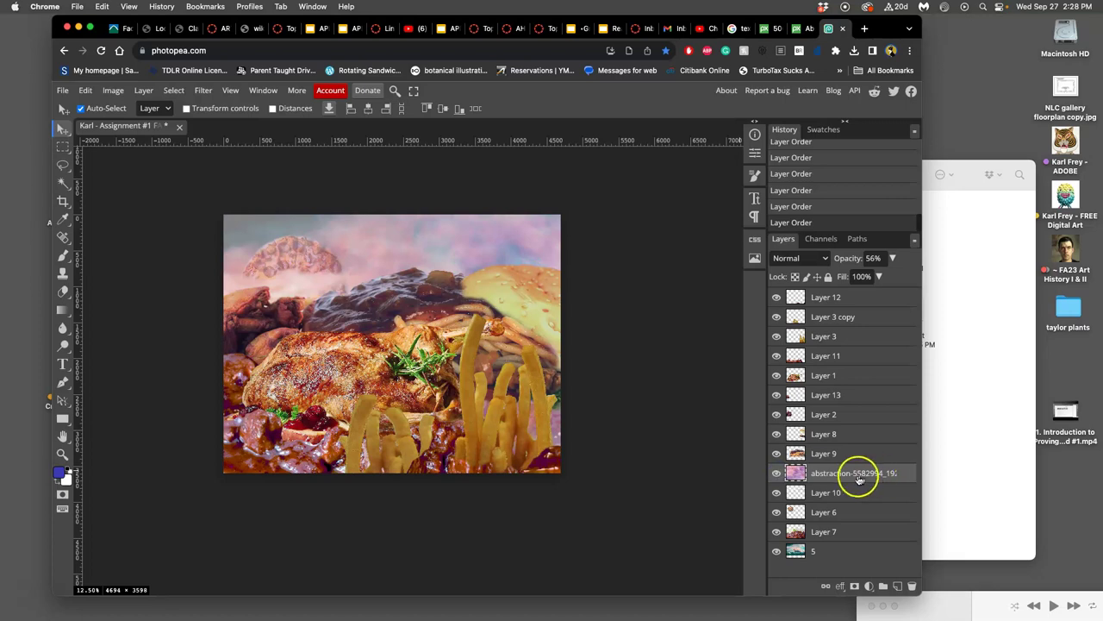
left_click_drag(849, 481, 840, 291)
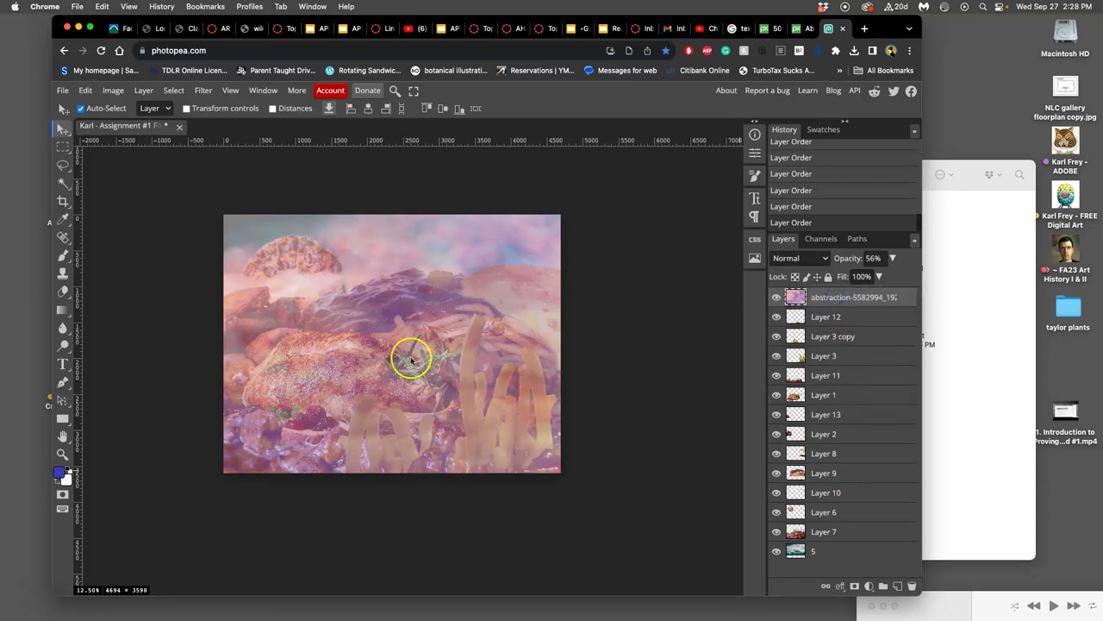
left_click(63, 291)
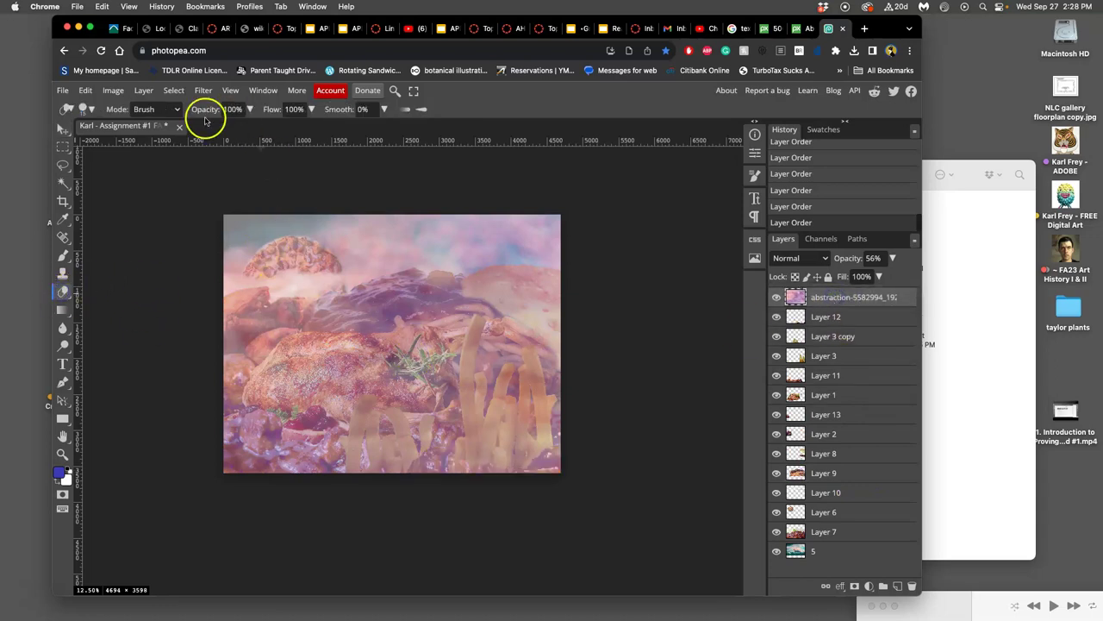
left_click(173, 110)
left_click(175, 110)
left_click(86, 109)
left_click(209, 142)
left_click_drag(171, 172, 121, 173)
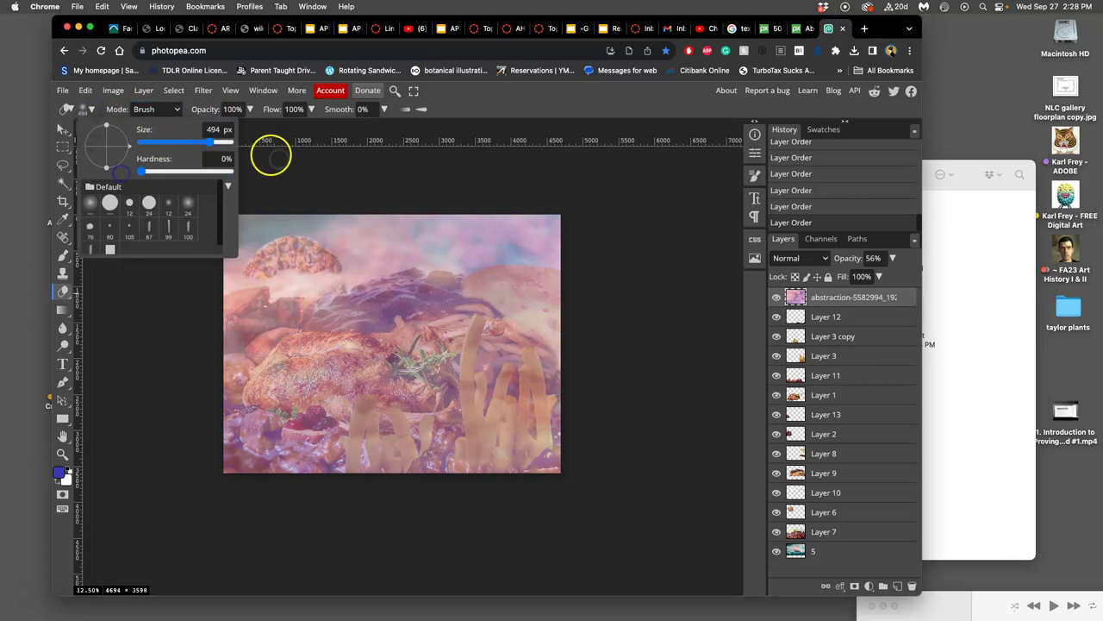
left_click_drag(211, 143, 223, 148)
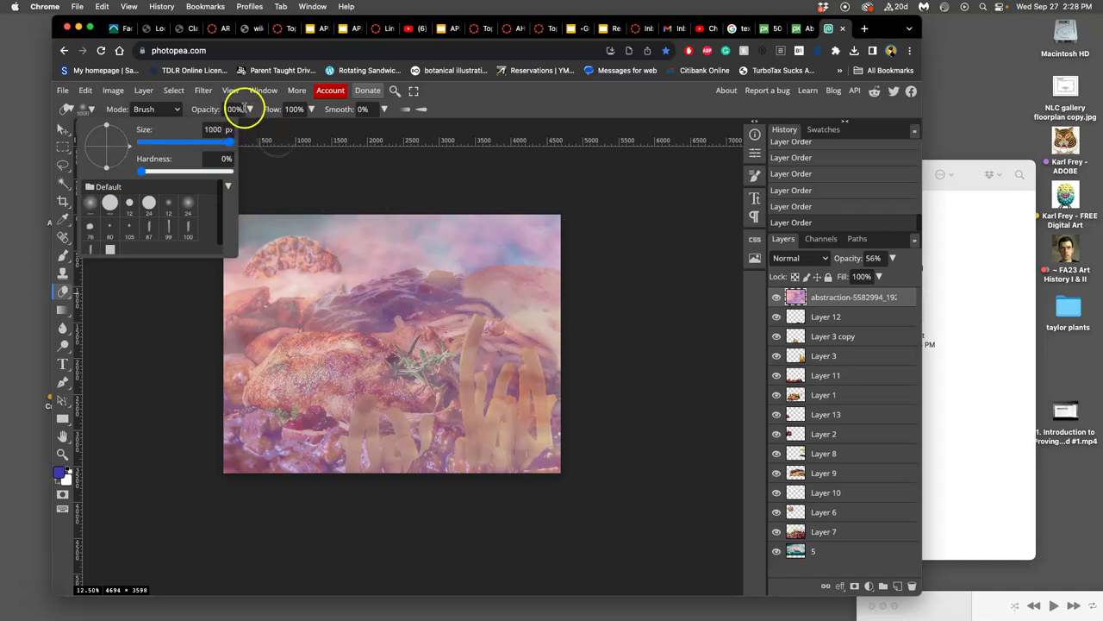
left_click(249, 109)
left_click_drag(235, 128, 229, 128)
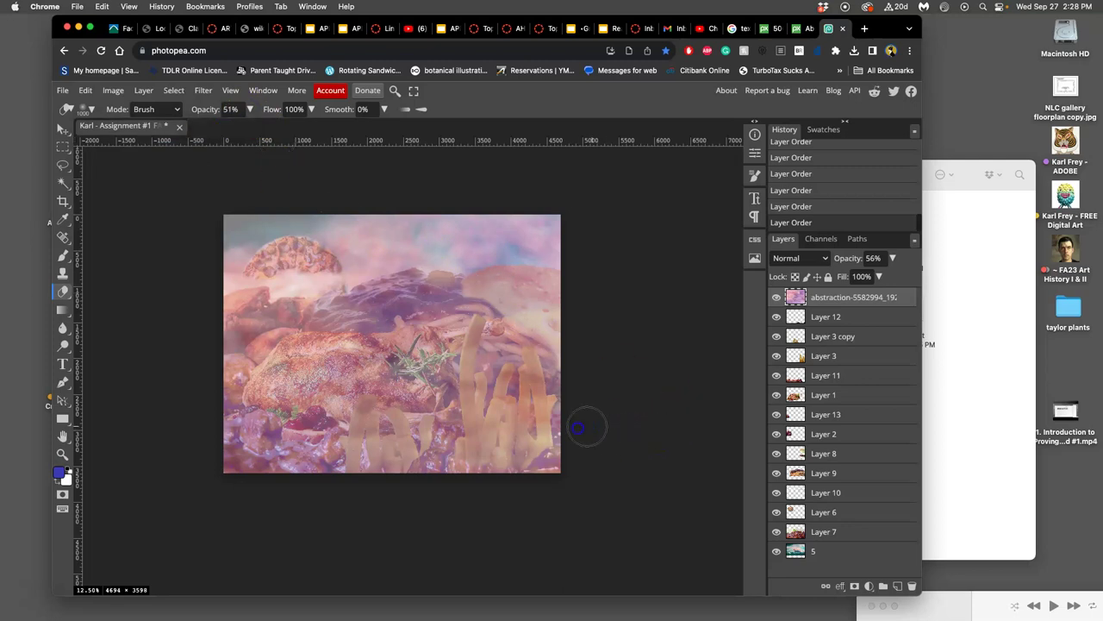
Partially erase the abstraction layer over the fries, foreground meat, roast bird and burger, toggling its visibility to compare the effect.
mouse_move(492, 463)
left_mouse_down()
mouse_move(447, 451)
mouse_move(468, 428)
left_mouse_up()
mouse_move(488, 406)
left_mouse_down()
mouse_move(532, 369)
mouse_move(519, 381)
mouse_move(488, 378)
mouse_move(485, 327)
left_mouse_up()
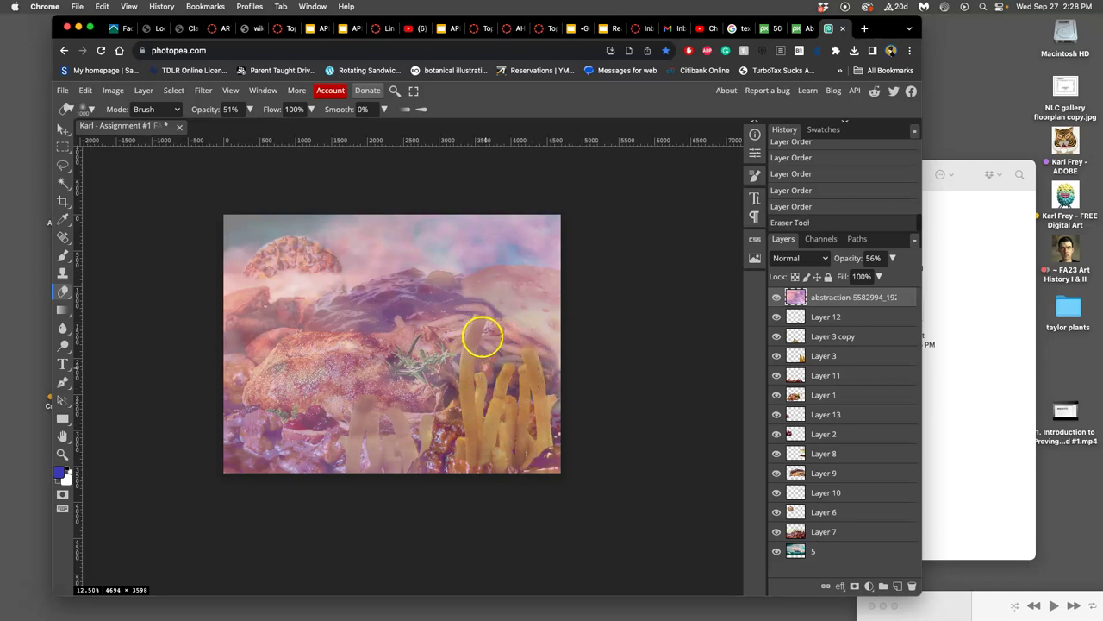
mouse_move(390, 425)
left_mouse_down()
mouse_move(366, 465)
mouse_move(350, 457)
mouse_move(372, 418)
mouse_move(324, 443)
mouse_move(256, 432)
mouse_move(215, 452)
left_mouse_up()
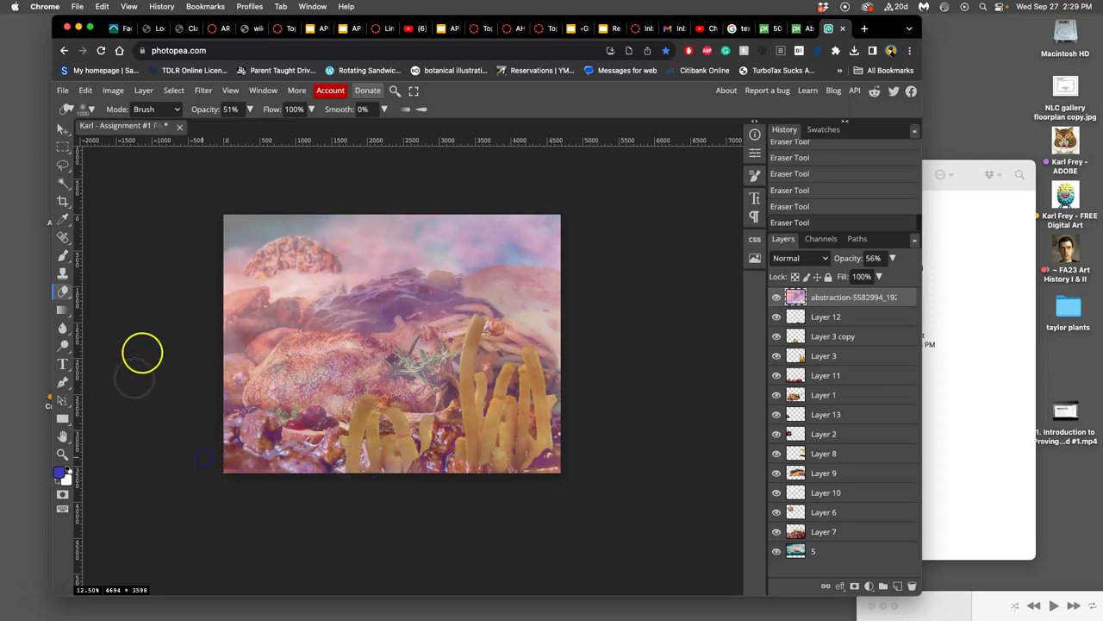
mouse_move(234, 328)
left_mouse_down()
mouse_move(364, 326)
mouse_move(398, 339)
mouse_move(304, 363)
mouse_move(313, 363)
mouse_move(408, 330)
left_mouse_up()
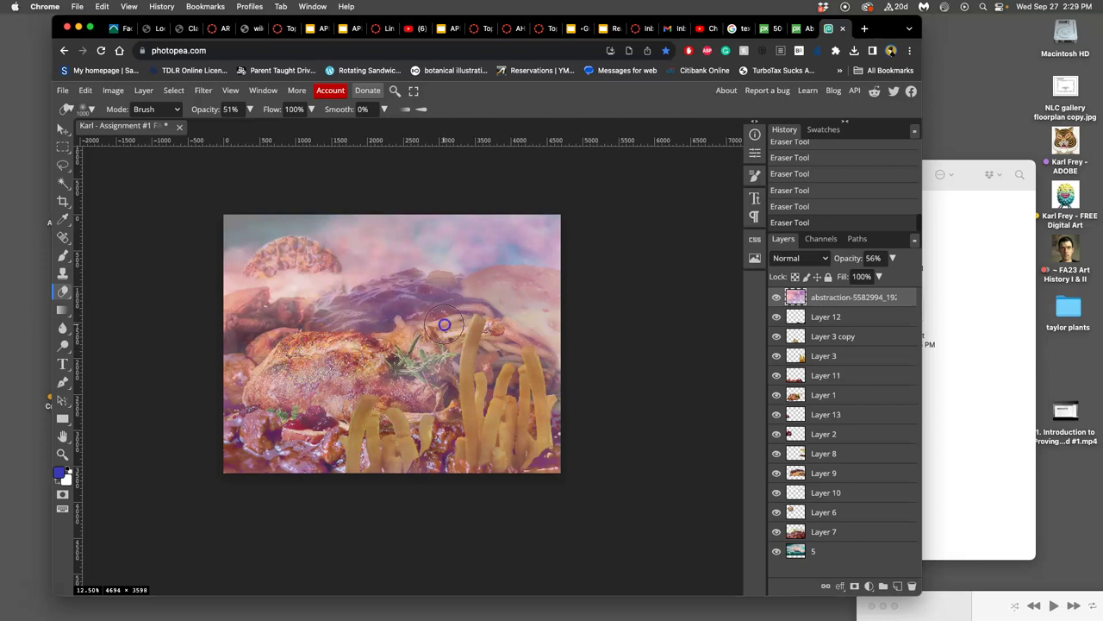
mouse_move(595, 322)
left_mouse_down()
mouse_move(475, 292)
mouse_move(422, 309)
mouse_move(235, 327)
mouse_move(236, 379)
mouse_move(294, 372)
mouse_move(561, 263)
mouse_move(459, 248)
mouse_move(439, 251)
mouse_move(444, 270)
mouse_move(521, 297)
mouse_move(625, 364)
left_mouse_up()
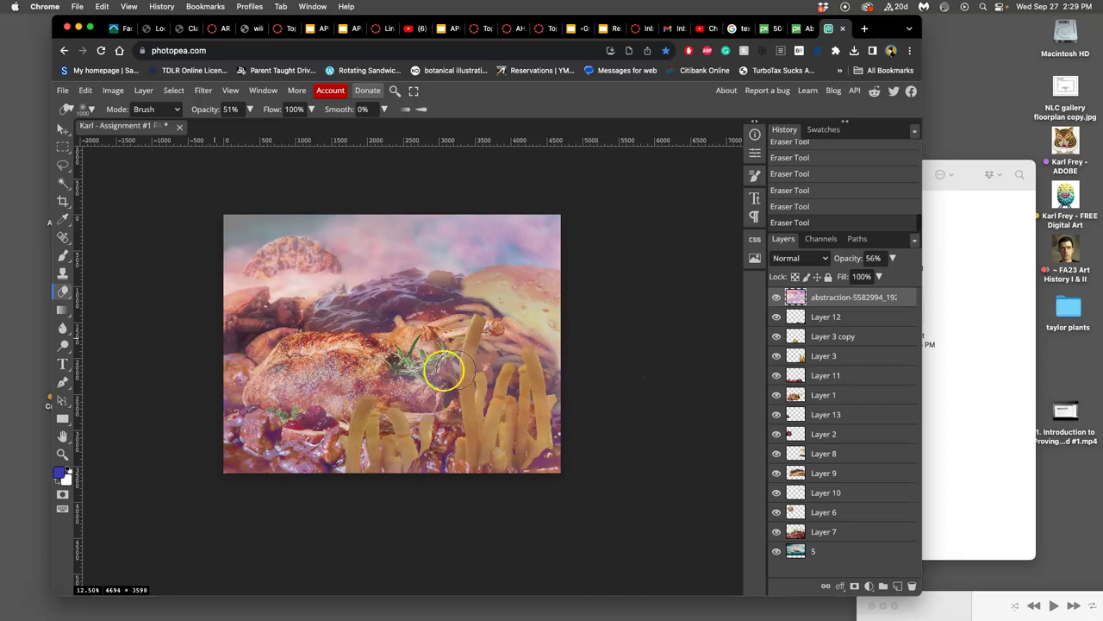
mouse_move(301, 393)
left_mouse_down()
mouse_move(379, 423)
mouse_move(387, 450)
mouse_move(513, 409)
mouse_move(496, 446)
mouse_move(484, 407)
mouse_move(483, 435)
mouse_move(514, 387)
mouse_move(517, 413)
mouse_move(527, 381)
mouse_move(529, 395)
mouse_move(471, 340)
mouse_move(476, 445)
mouse_move(496, 449)
mouse_move(460, 465)
mouse_move(326, 483)
mouse_move(434, 457)
mouse_move(389, 451)
mouse_move(372, 420)
mouse_move(480, 470)
left_mouse_up()
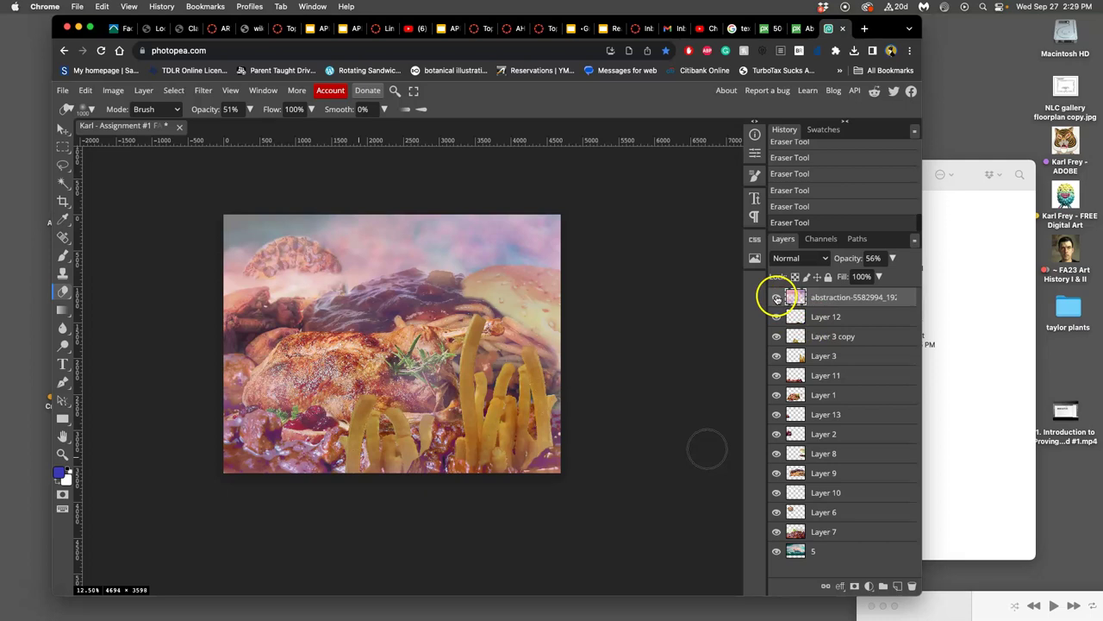
left_click(777, 297)
left_click(776, 300)
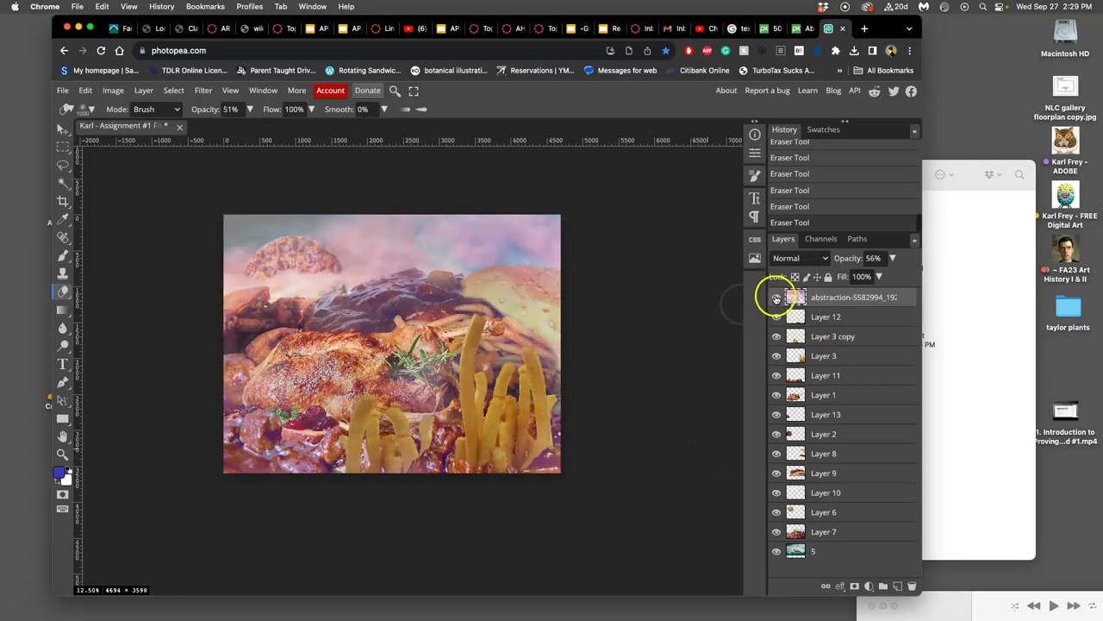
left_click(776, 298)
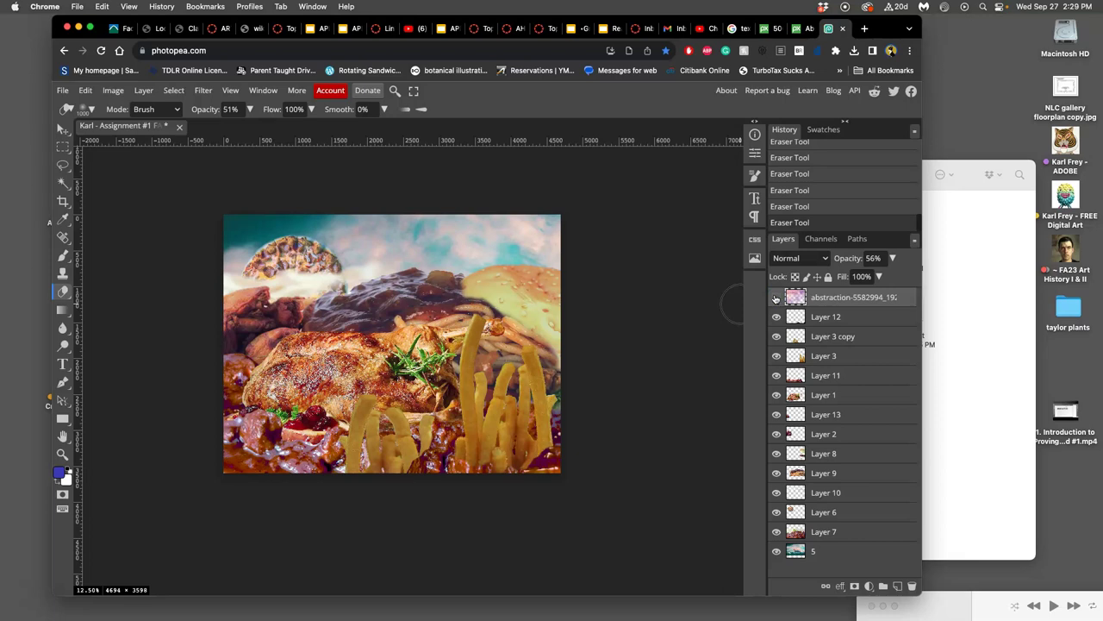
left_click(776, 298)
left_click(777, 298)
left_click(776, 298)
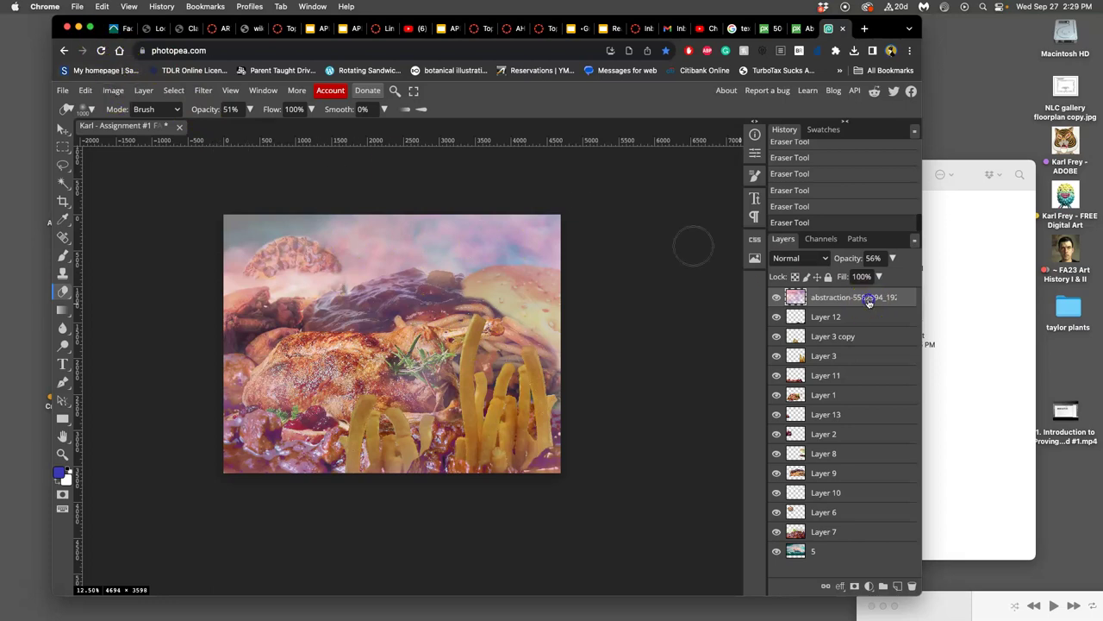
Duplicate the abstraction layer and partially erase the copy over the fries in the foreground.
key("super+j")
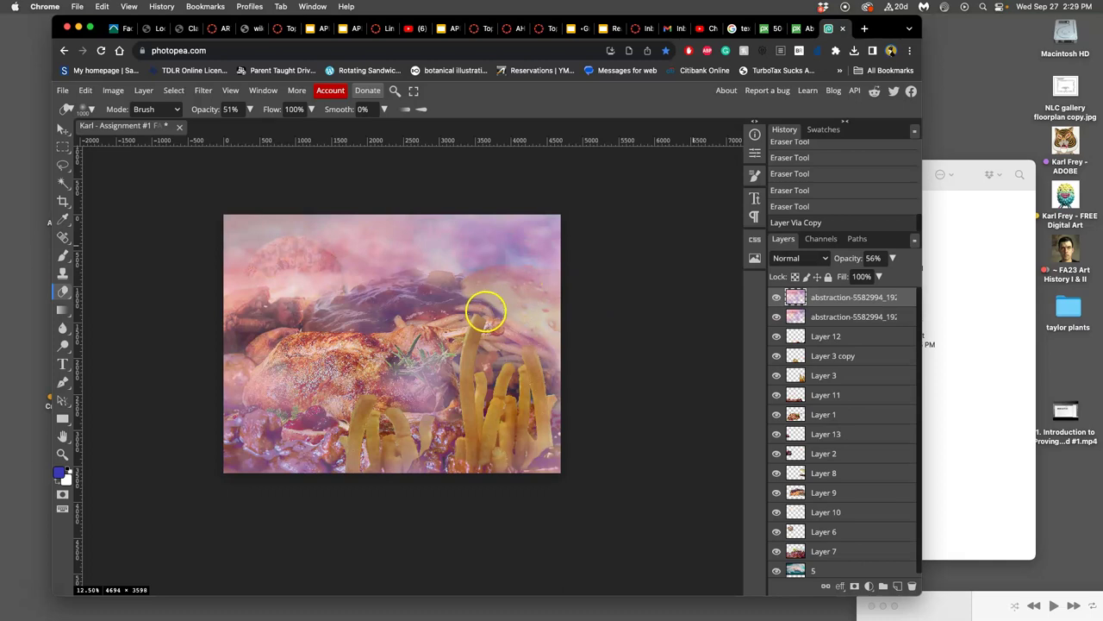
mouse_move(487, 311)
left_mouse_down()
mouse_move(478, 369)
mouse_move(474, 341)
mouse_move(475, 393)
left_mouse_up()
mouse_move(480, 430)
left_mouse_down()
mouse_move(500, 392)
mouse_move(497, 411)
mouse_move(506, 403)
mouse_move(477, 409)
left_mouse_up()
mouse_move(477, 409)
left_mouse_down()
mouse_move(443, 406)
mouse_move(412, 418)
left_mouse_up()
Lower the duplicated abstraction layer's opacity to 19%.
left_click(893, 258)
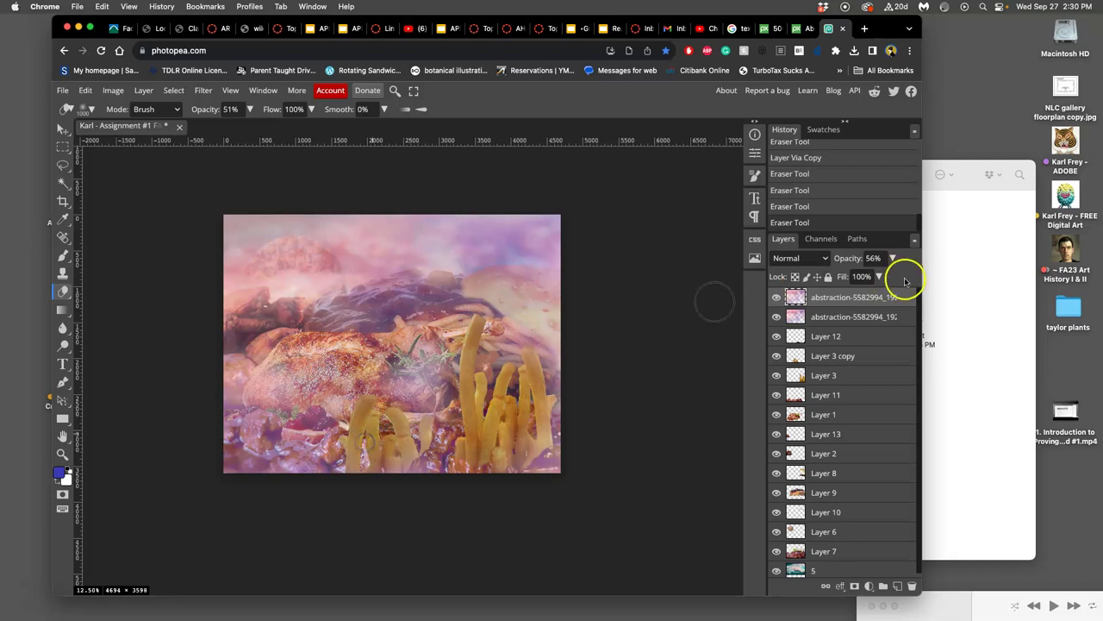
left_click_drag(867, 276, 850, 276)
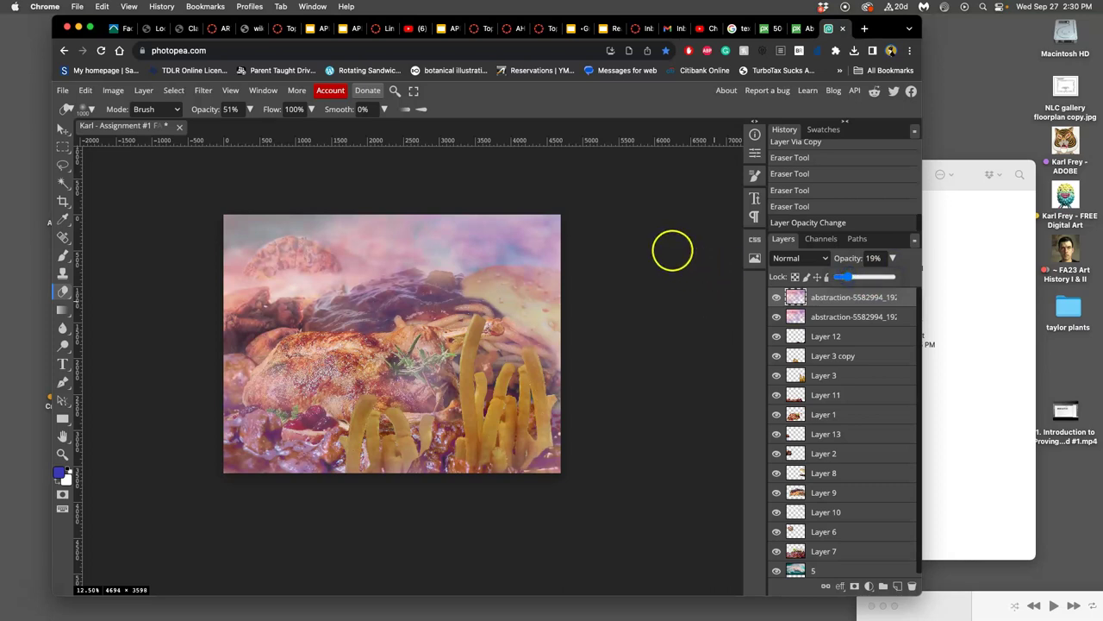
Apply a Levels adjustment to the lower abstraction layer, trying lighter and darker midtones and settling on about 1.18.
left_click(879, 317)
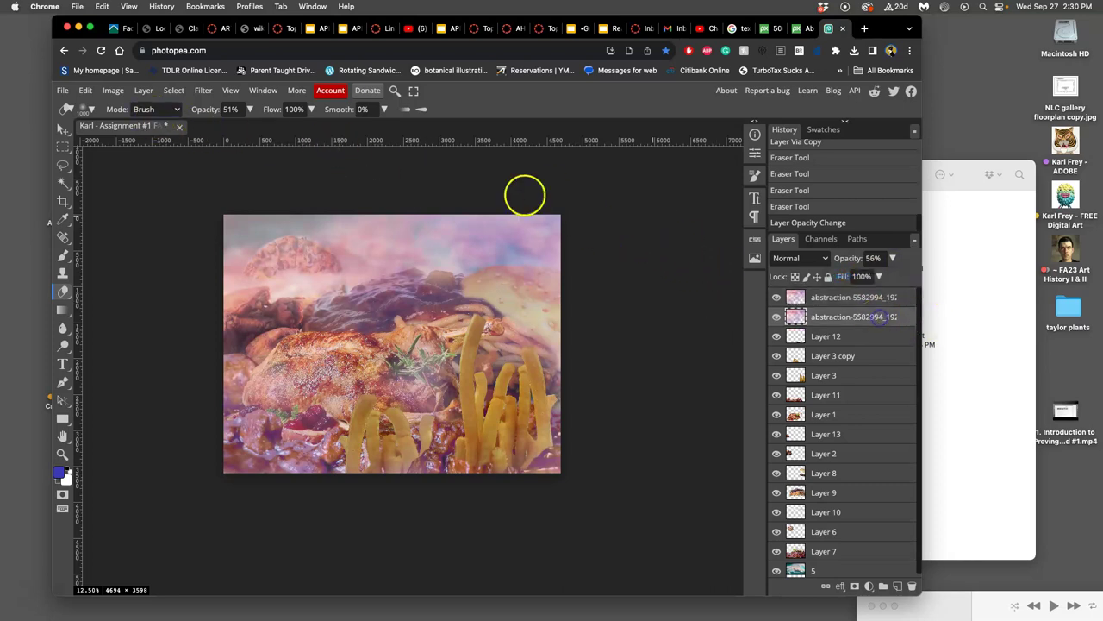
left_click(113, 90)
mouse_move(135, 131)
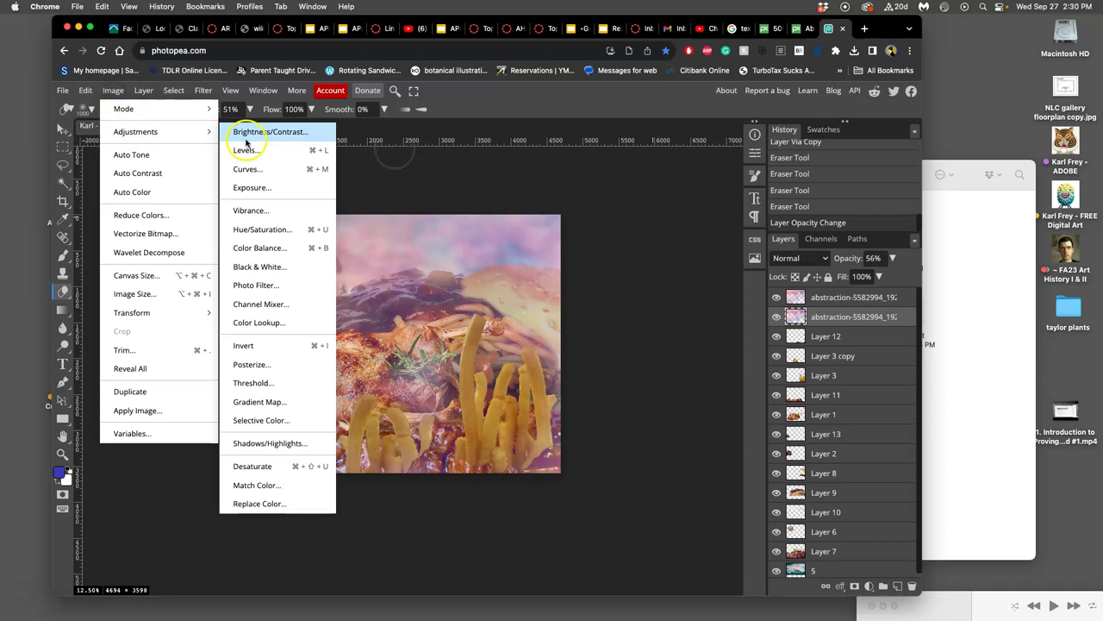
left_click(301, 158)
left_click_drag(353, 175, 881, 138)
left_click_drag(744, 241, 707, 238)
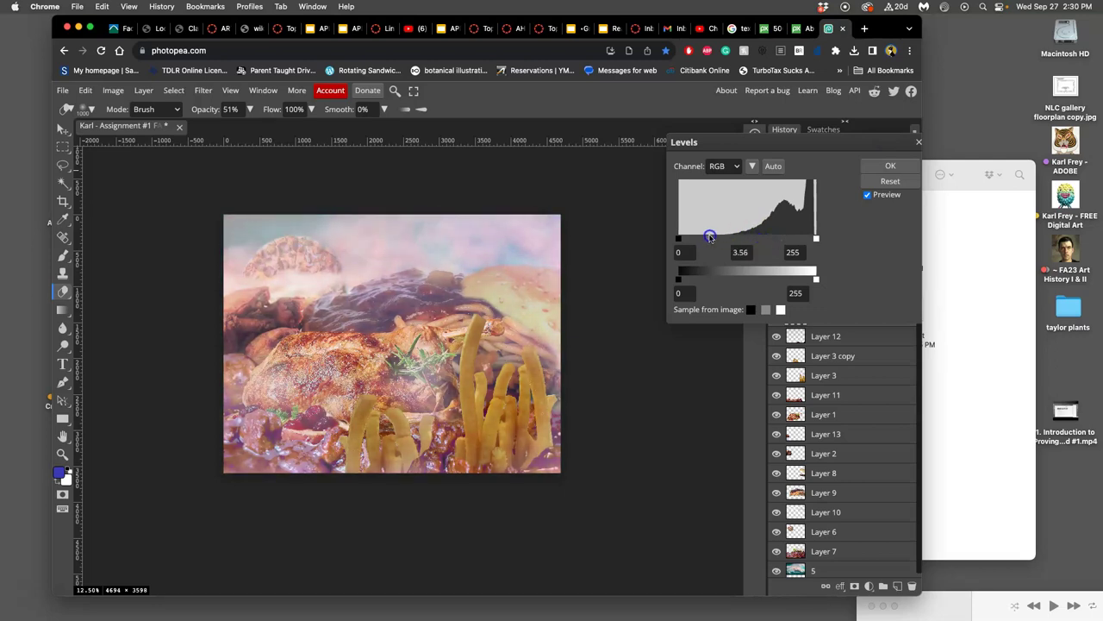
left_click_drag(722, 236, 766, 236)
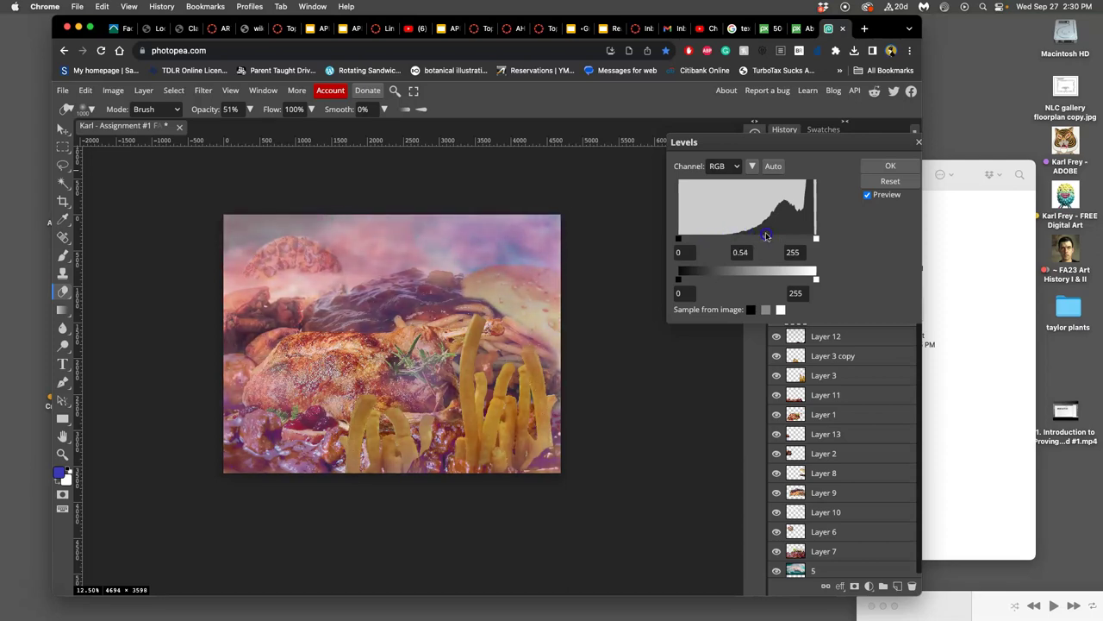
mouse_move(769, 234)
left_mouse_down()
mouse_move(784, 236)
mouse_move(751, 238)
mouse_move(779, 239)
left_mouse_up()
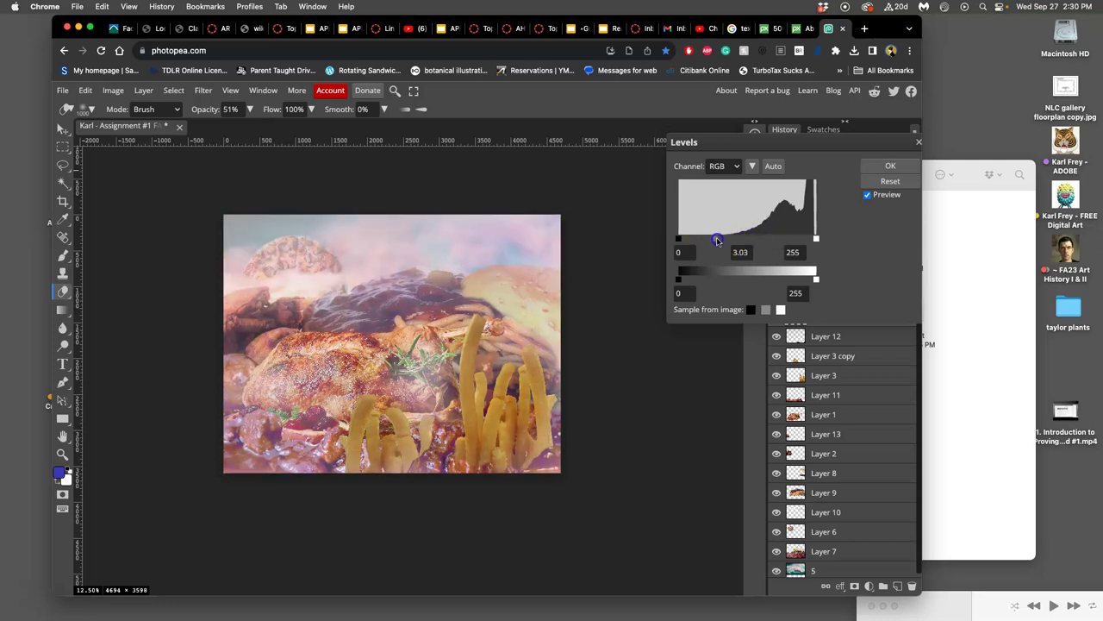
mouse_move(722, 239)
left_mouse_down()
mouse_move(750, 239)
mouse_move(735, 239)
left_mouse_up()
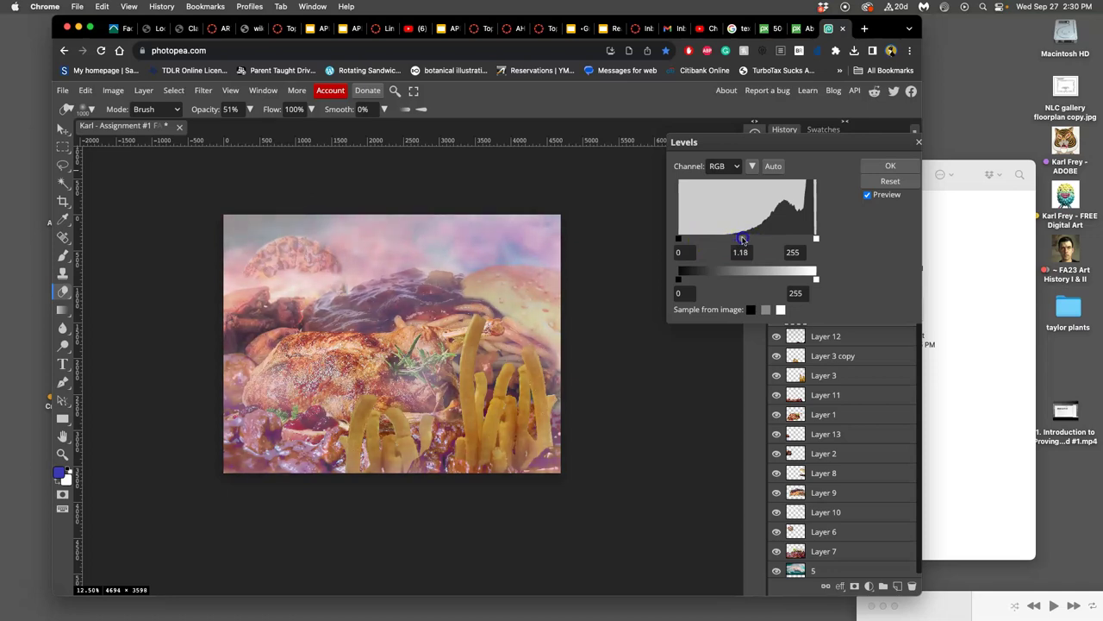
left_click(884, 168)
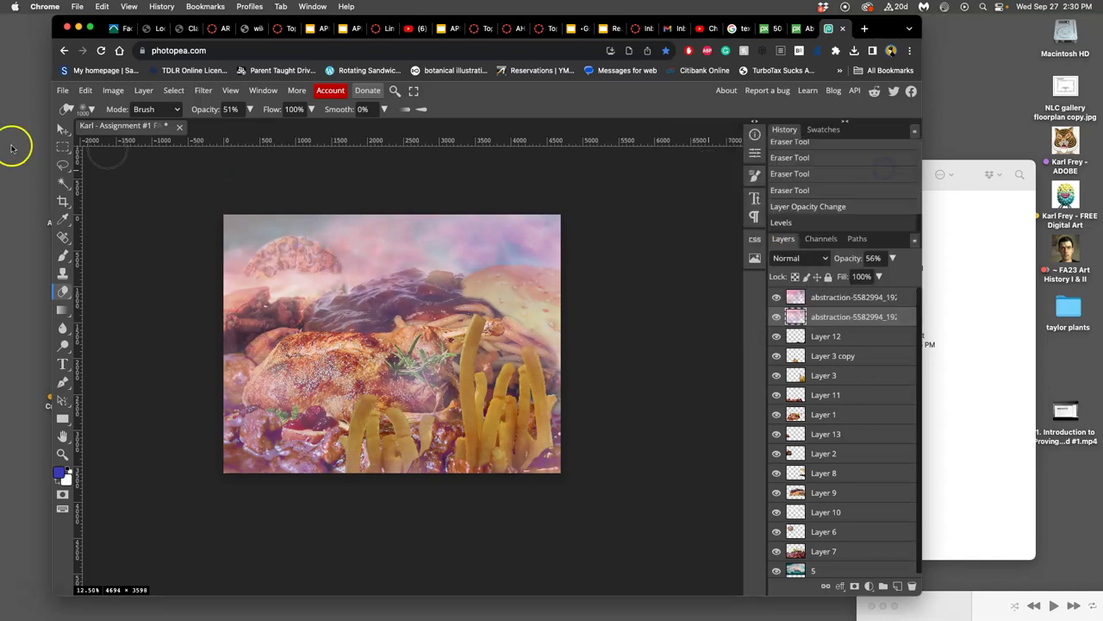
Start a Color Balance adjustment on the lower abstraction layer, shifting its shadows toward cyan with Magenta-Green 31 and Yellow-Blue 30.
left_click(113, 90)
mouse_move(194, 132)
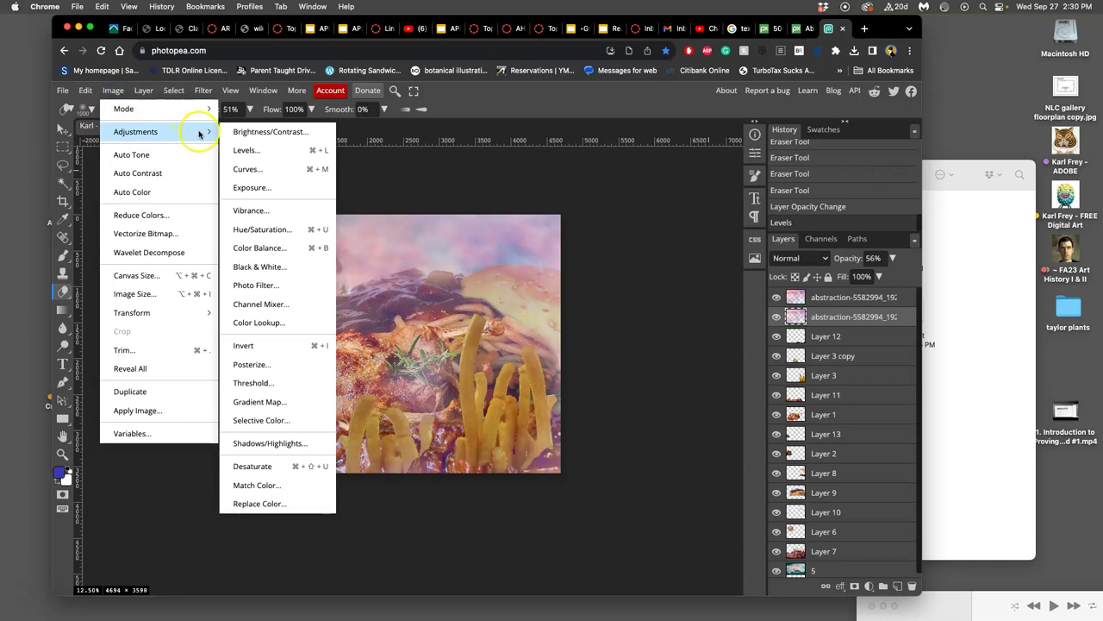
left_click(255, 248)
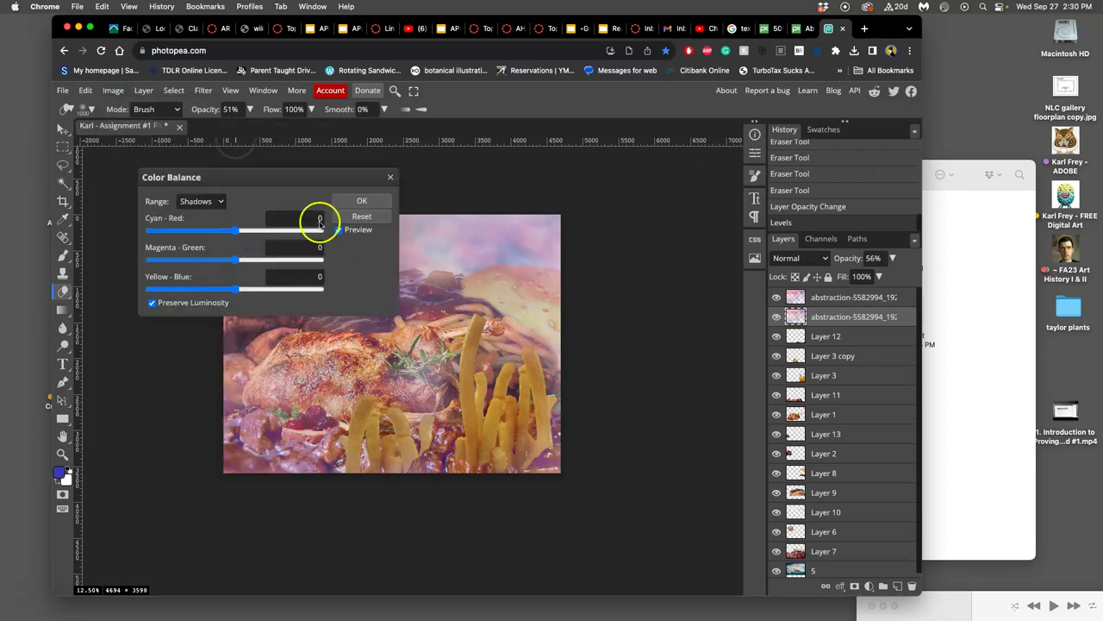
left_click_drag(300, 176, 726, 191)
left_click_drag(661, 274, 687, 275)
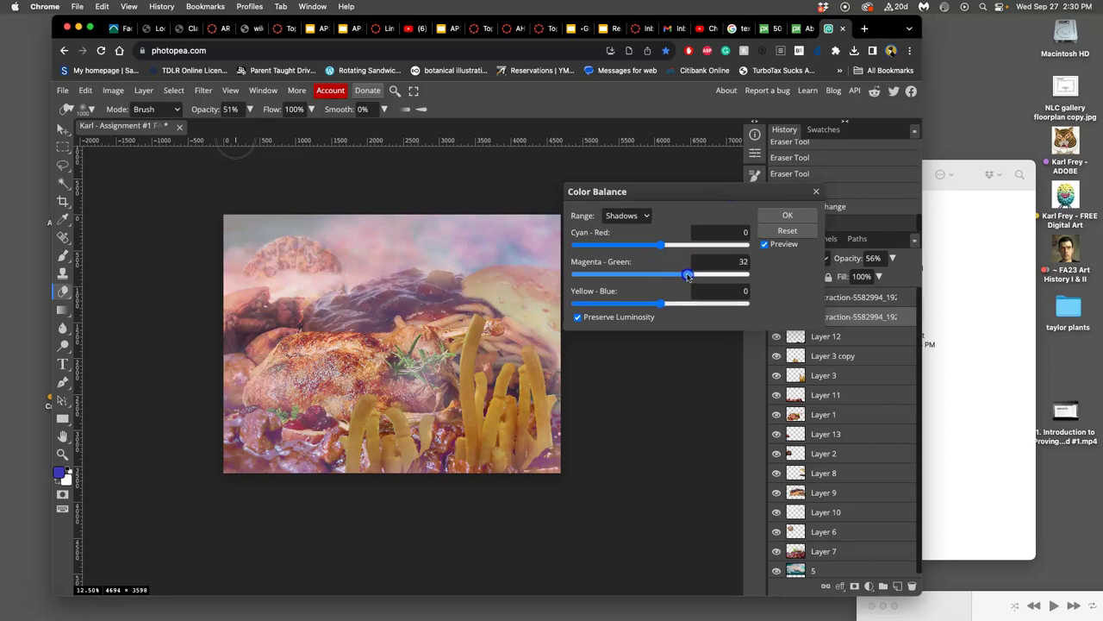
left_click_drag(687, 275, 687, 276)
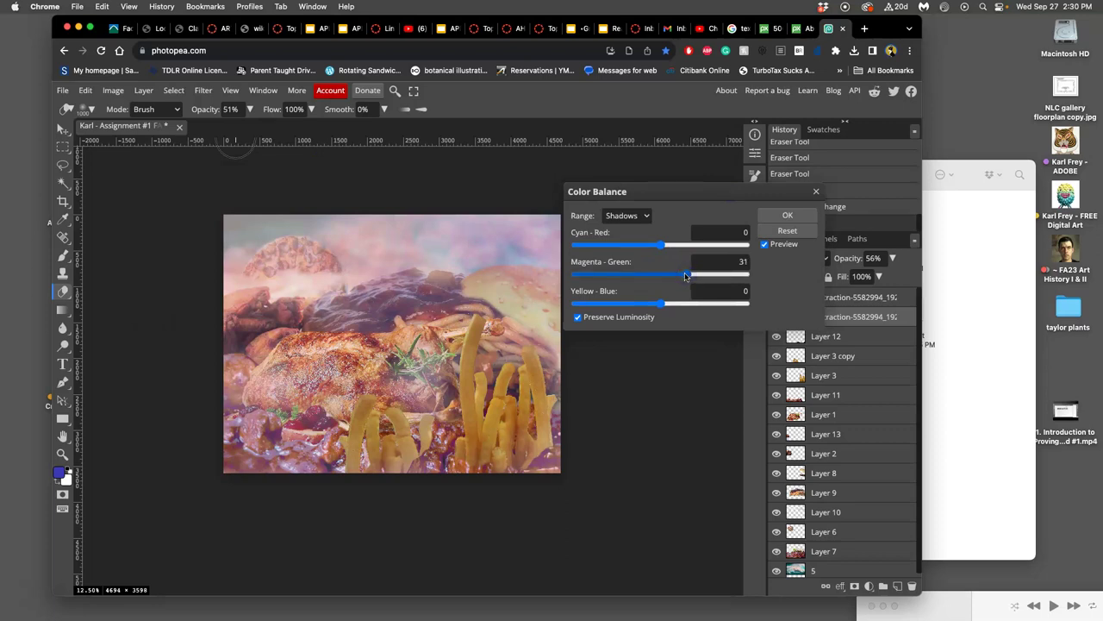
left_click_drag(661, 245, 633, 246)
left_click_drag(661, 302, 692, 301)
Set the midtones to Cyan-Red 37 and Magenta-Green -9, and the highlights to Cyan-Red -10, Magenta-Green 30 and Yellow-Blue 28.
left_click(628, 216)
left_click(639, 230)
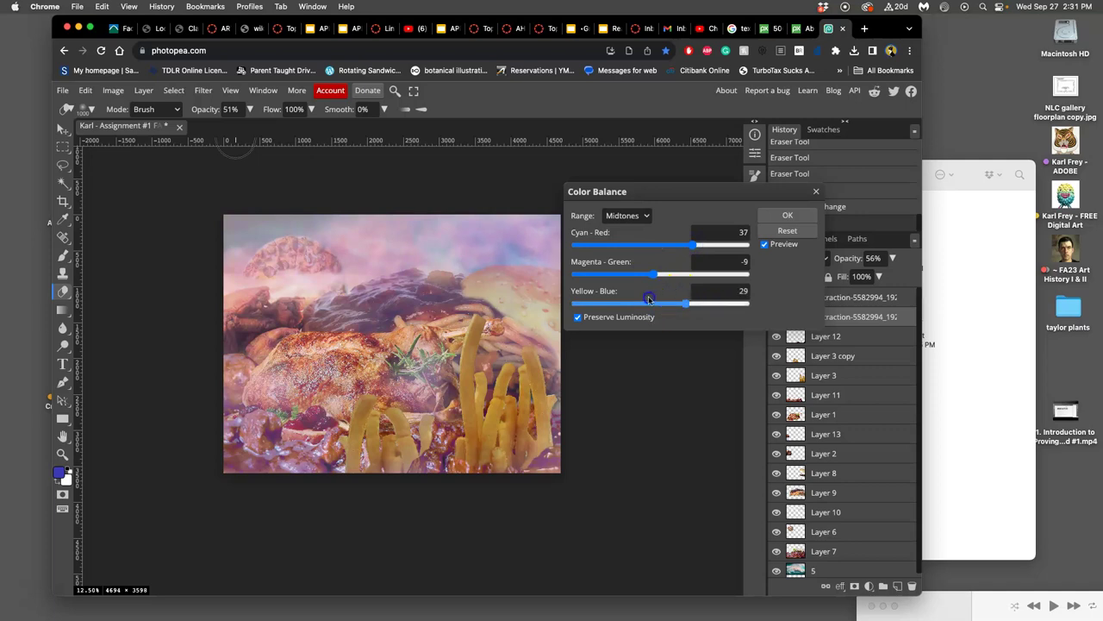
left_click(635, 215)
left_click(629, 229)
left_click_drag(661, 245, 687, 276)
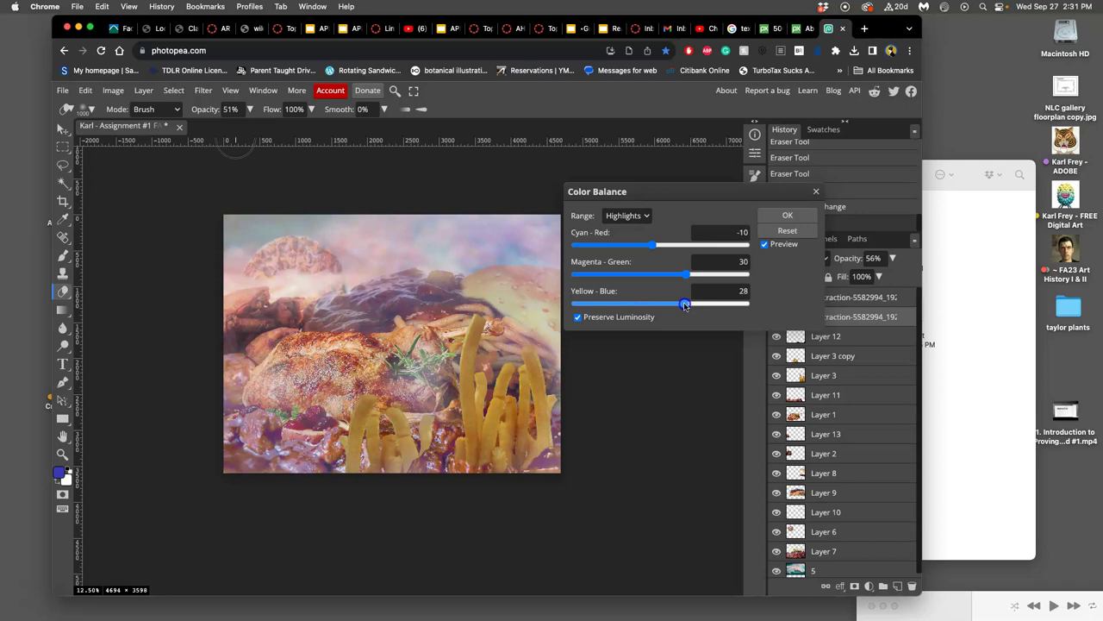
Readjust the shadows' Cyan-Red balance, set the highlights' Cyan-Red to about -17, and apply the Color Balance.
left_click(642, 217)
left_click(631, 194)
left_click_drag(633, 247, 658, 247)
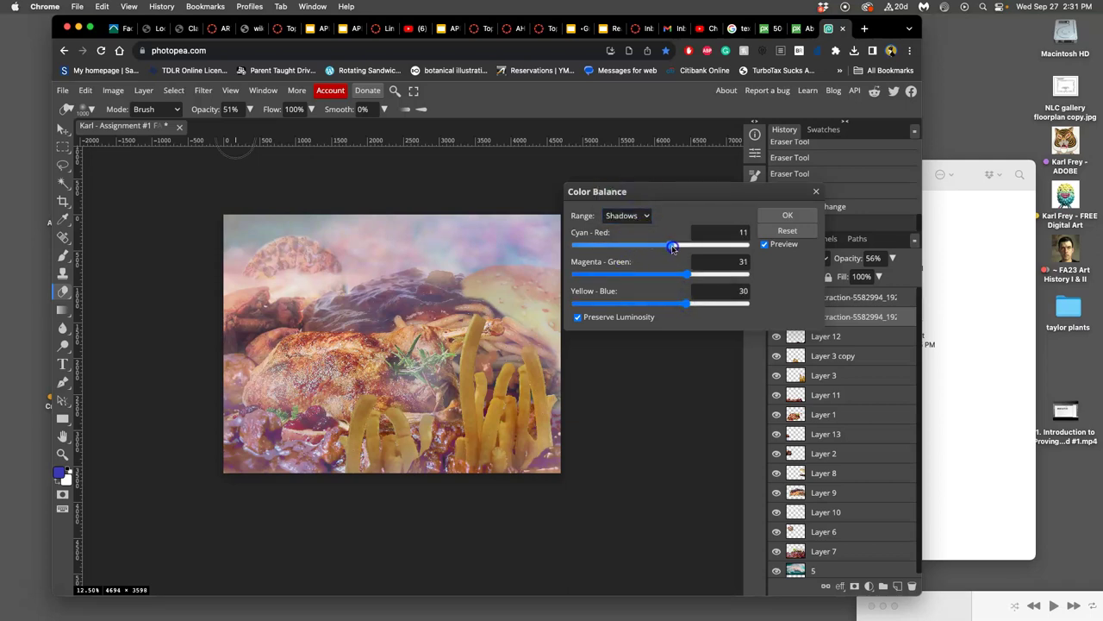
left_click_drag(653, 247, 651, 247)
left_click(643, 215)
left_click(630, 242)
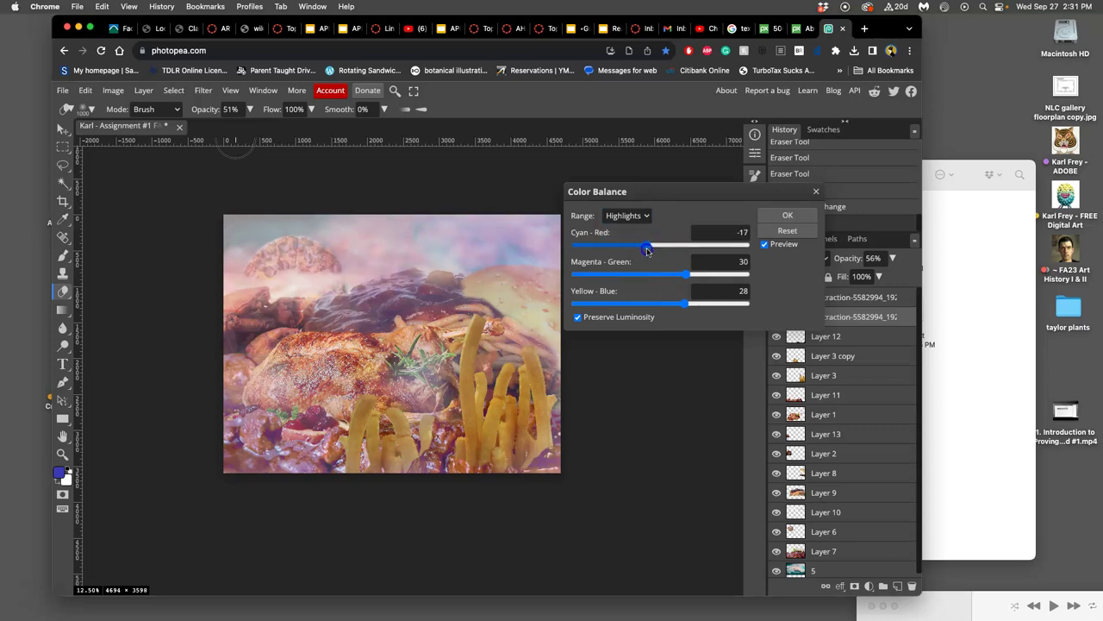
left_click(781, 218)
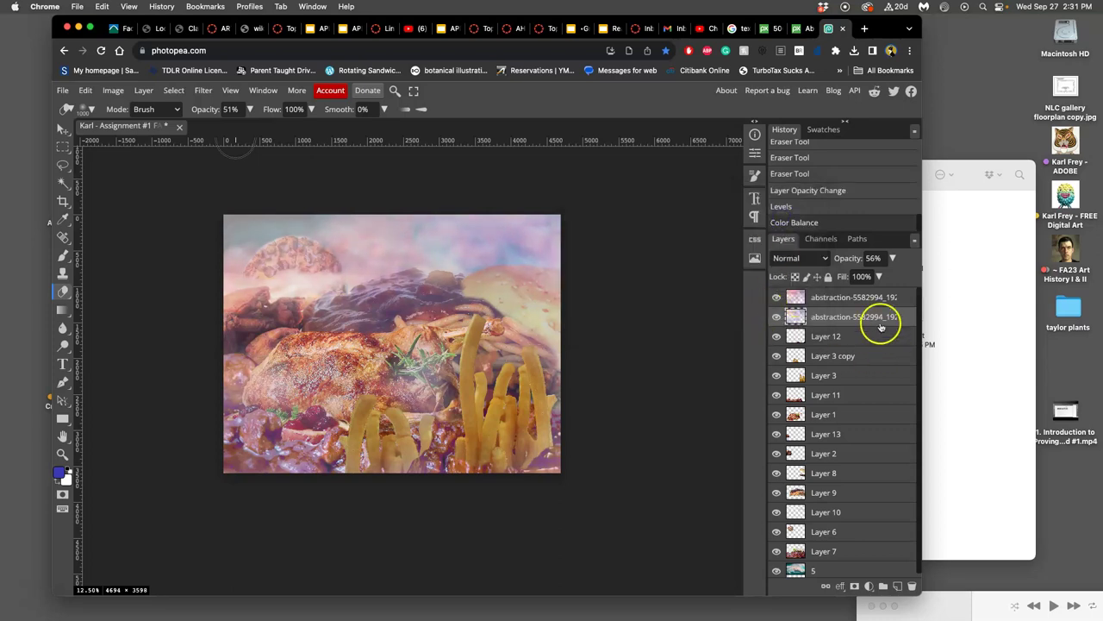
Revert the history to the last Eraser stroke before the opacity, Levels and Color Balance changes.
left_click(791, 177)
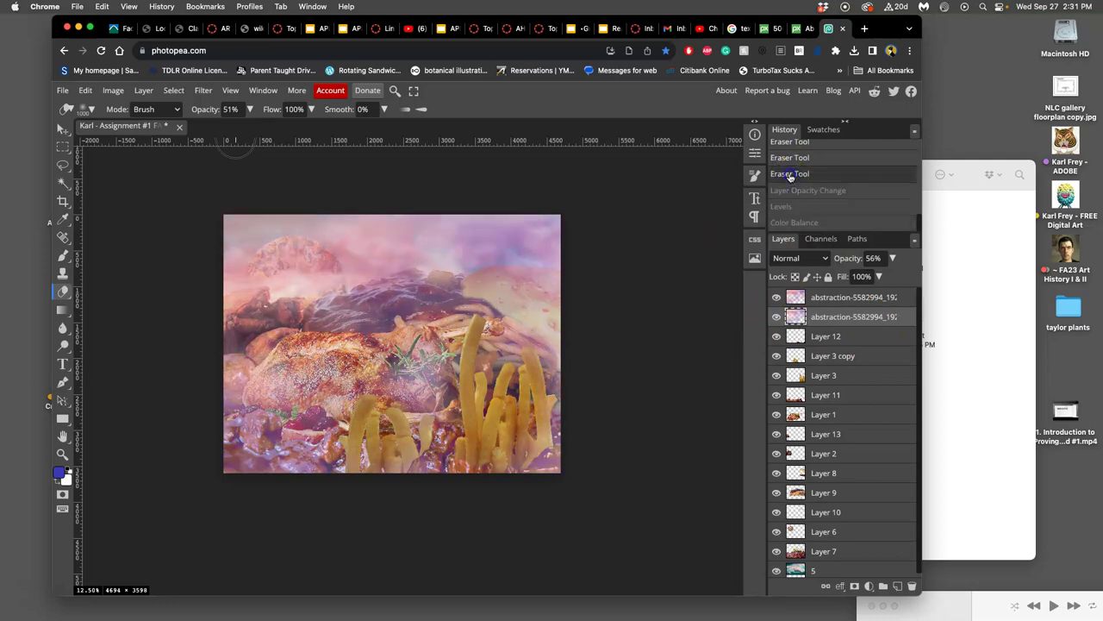
Compare the collage with the early Layer Order state in the history, and restore it to the Color Balance state.
left_click(826, 175)
scroll(829, 177, "up", 3)
left_click(809, 148)
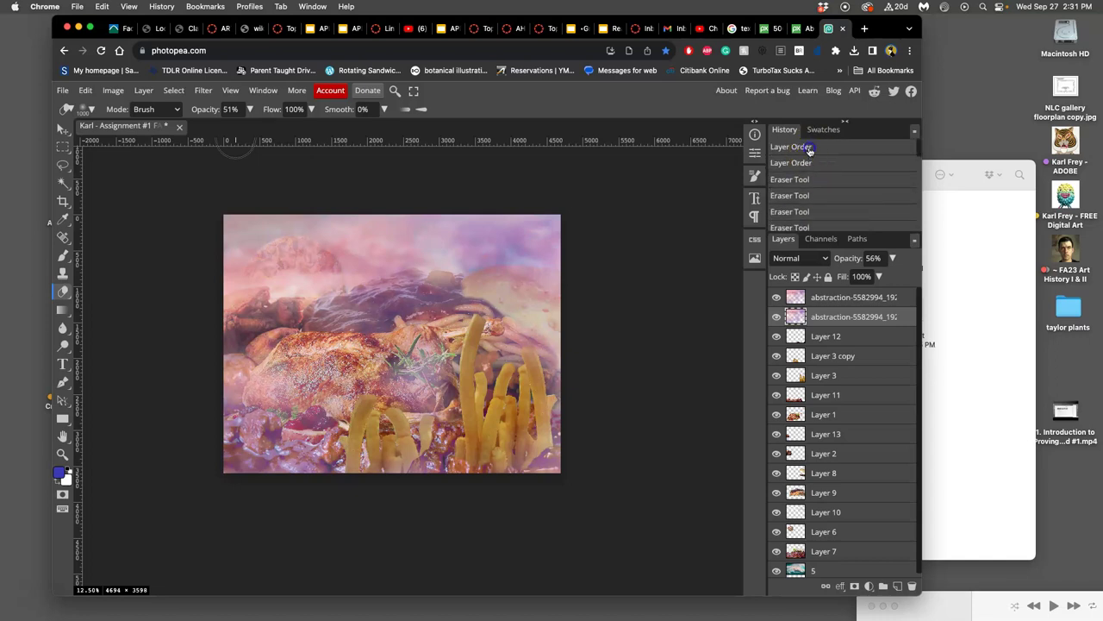
scroll(818, 198, "down", 3)
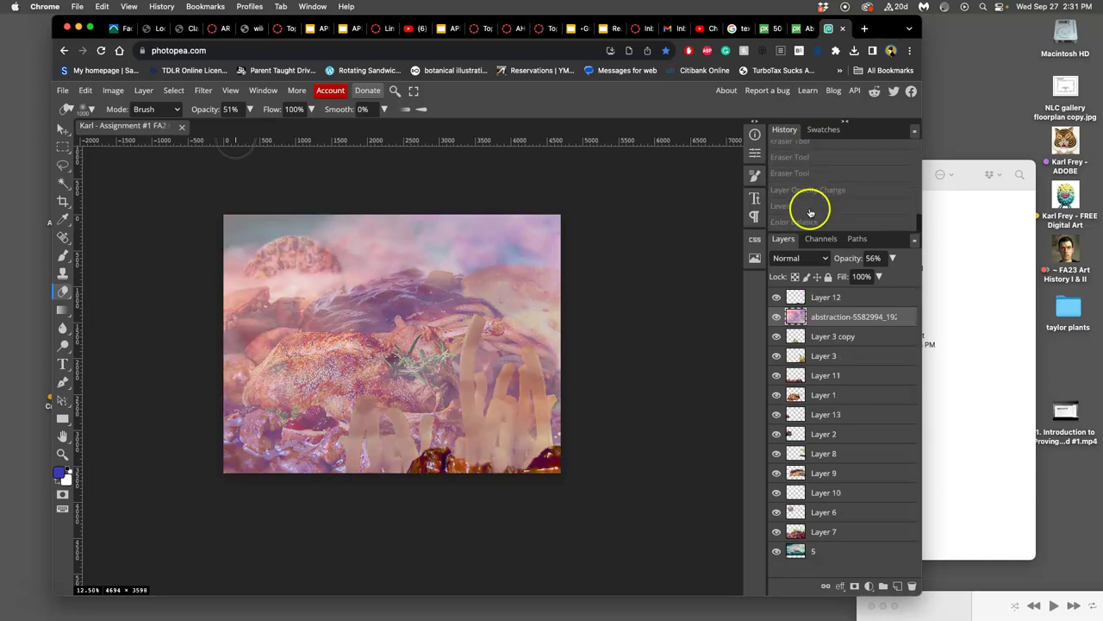
left_click(792, 205)
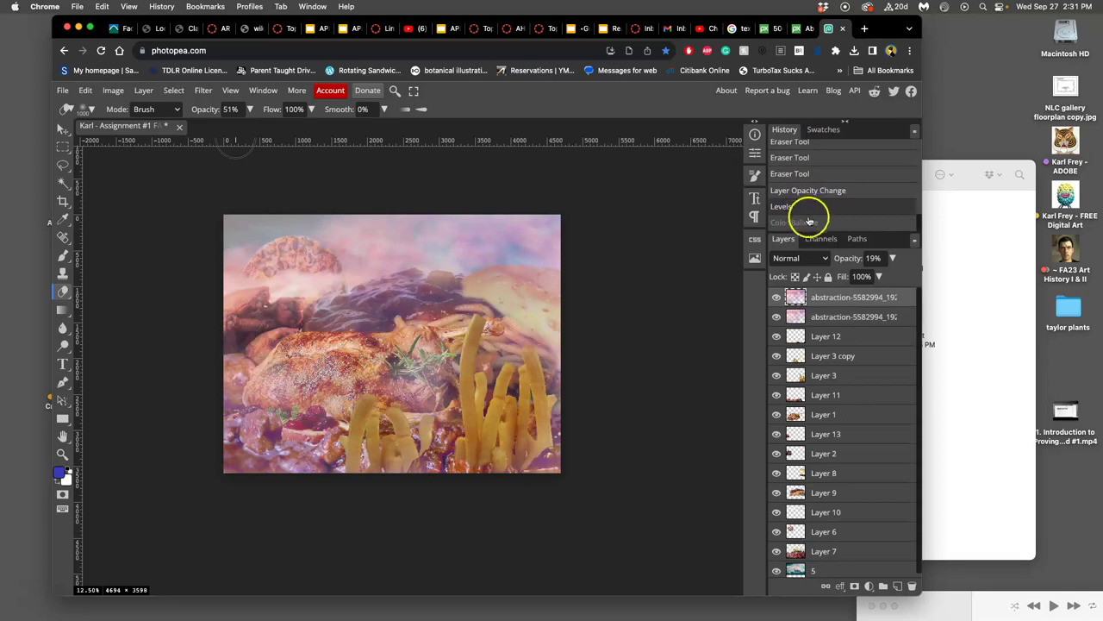
left_click(806, 223)
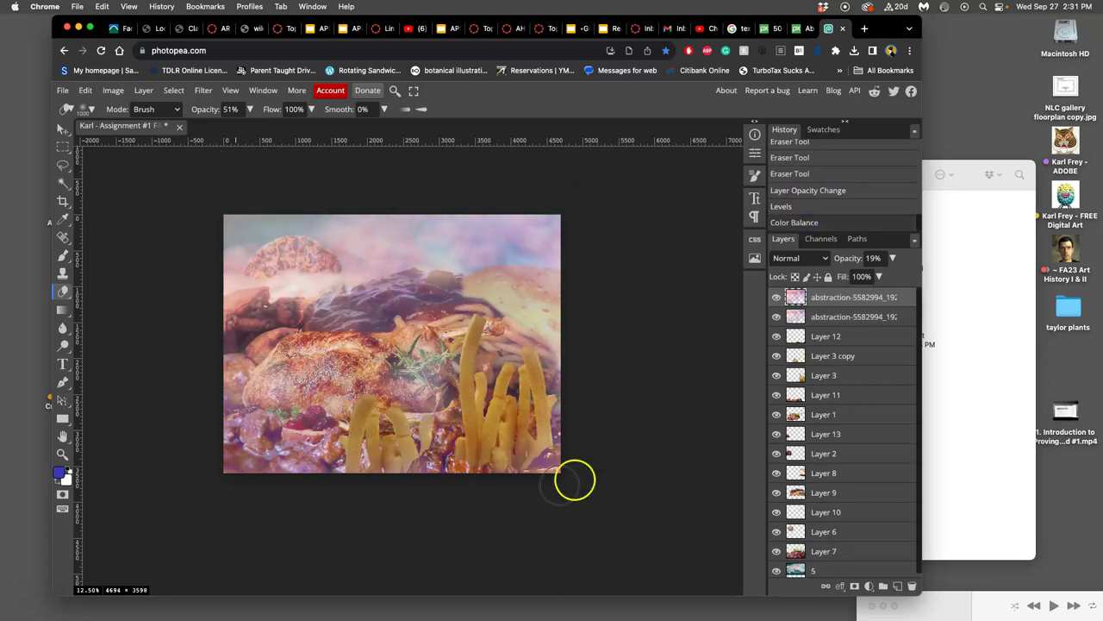
Toggle the visibility of the two abstraction layers to examine how each one affects the collage.
left_click(776, 317)
left_click(775, 318)
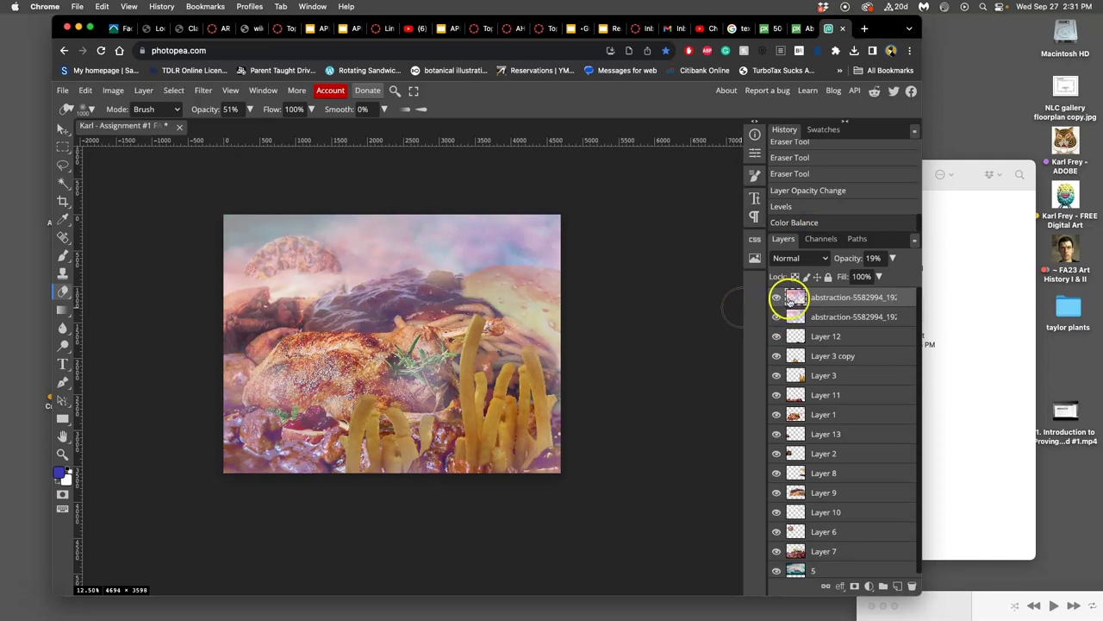
left_click(810, 316)
left_click(776, 297)
left_click(776, 297)
left_click(776, 298)
left_click(776, 297)
Lower the opacity of the upper abstraction layer to 10%.
left_click(825, 300)
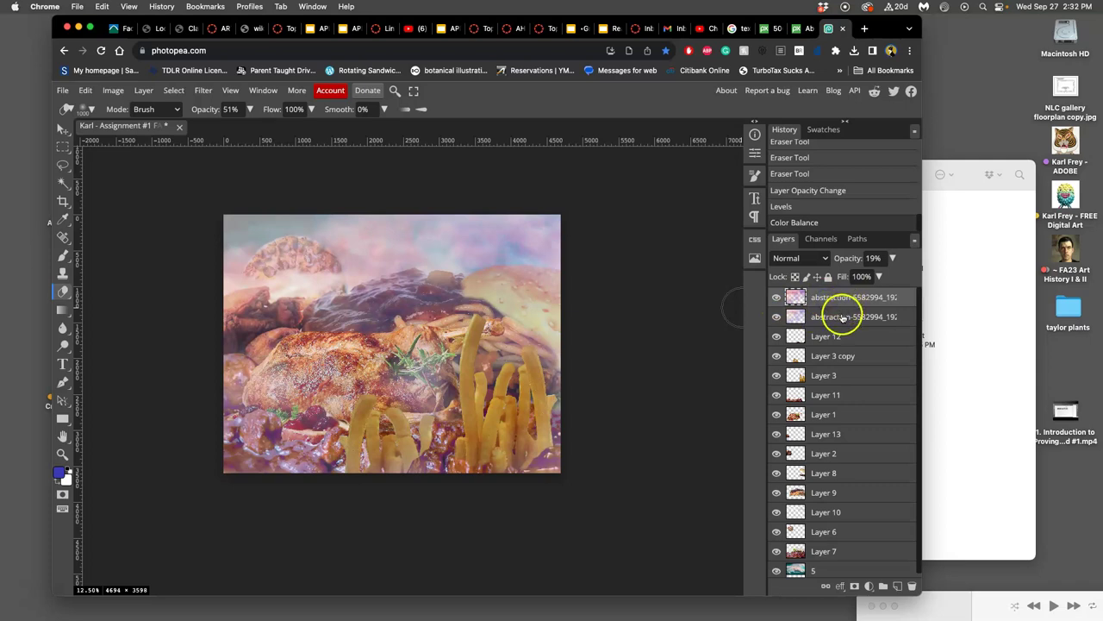
left_click(842, 317)
left_click(872, 297)
left_click(893, 257)
left_click(848, 276)
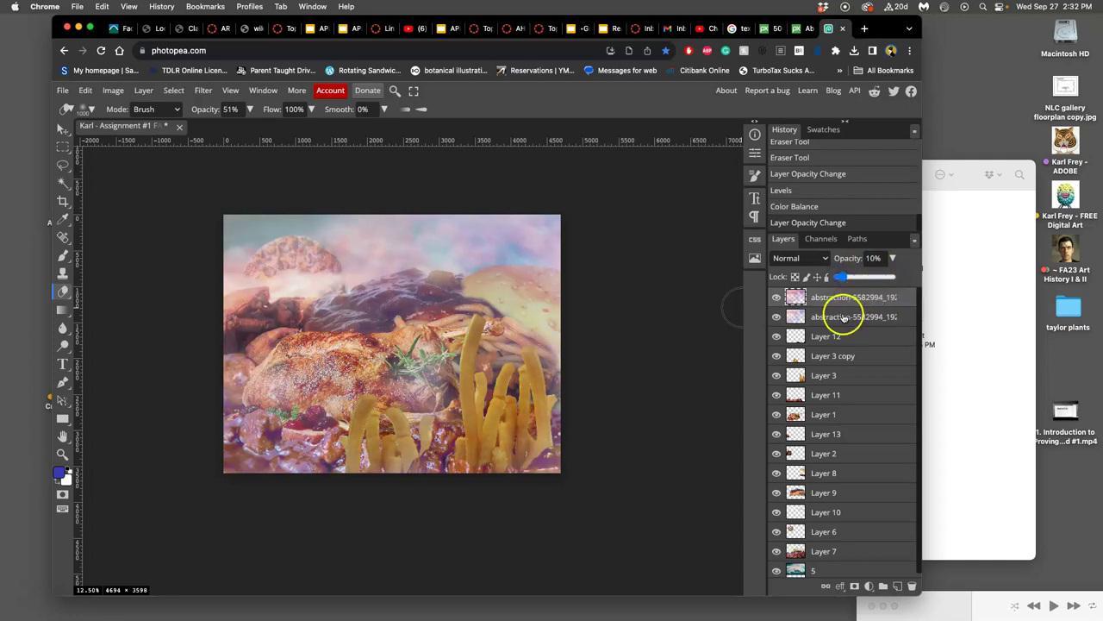
Erase part of the upper abstraction layer over the food at 51% eraser opacity.
left_click_drag(290, 450, 283, 464)
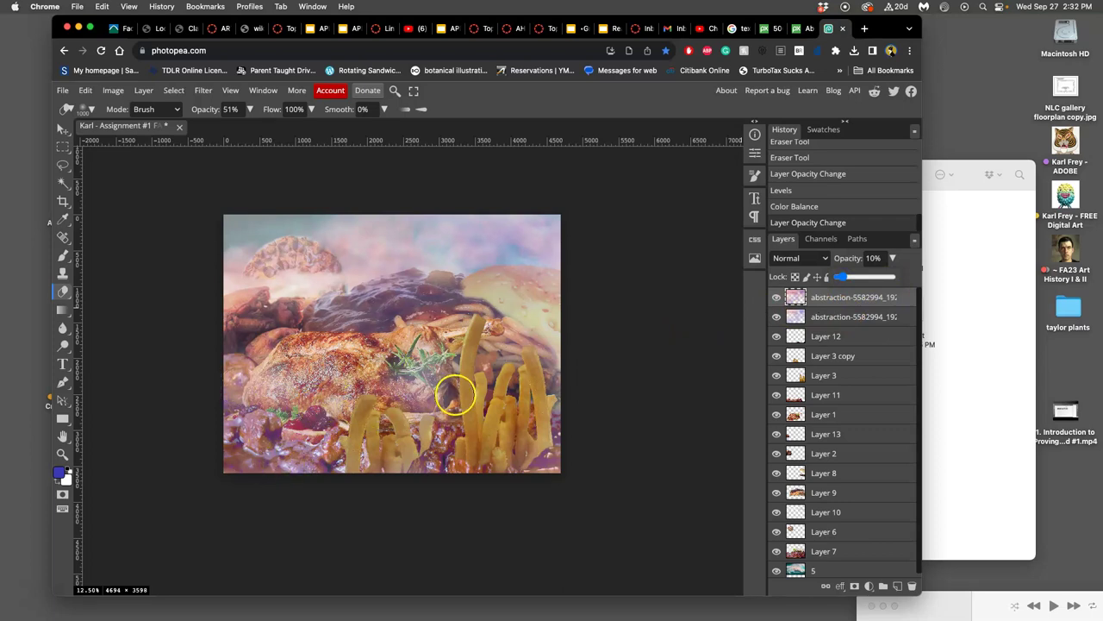
mouse_move(418, 339)
left_mouse_down()
mouse_move(384, 350)
mouse_move(434, 416)
left_mouse_up()
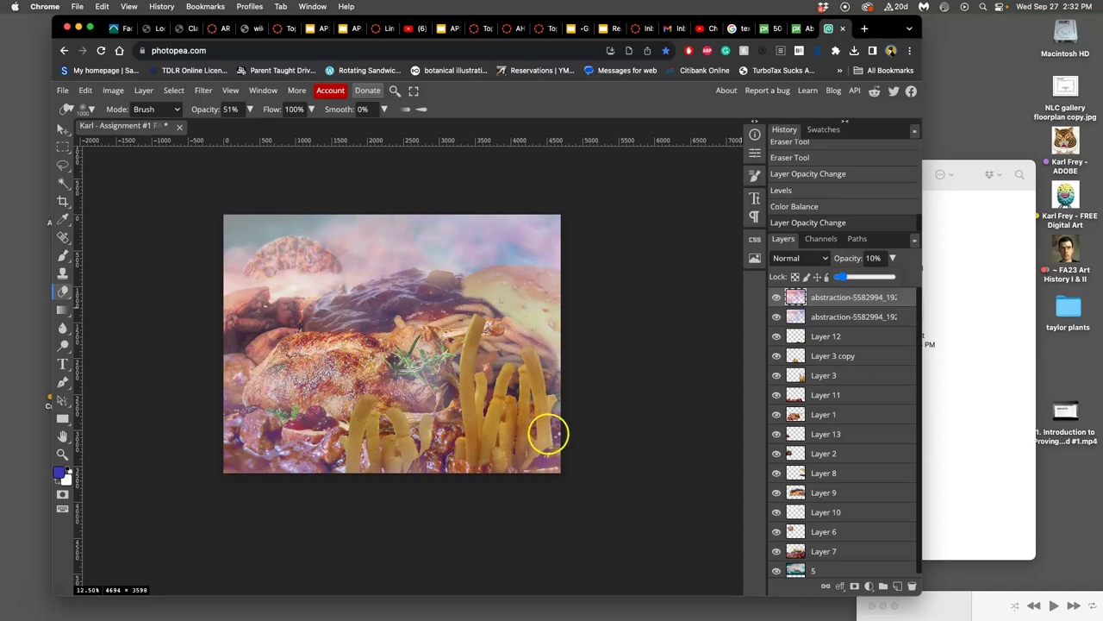
mouse_move(526, 427)
left_mouse_down()
mouse_move(485, 336)
mouse_move(482, 360)
mouse_move(585, 366)
mouse_move(565, 374)
mouse_move(447, 342)
mouse_move(402, 291)
mouse_move(469, 216)
left_mouse_up()
Merge Layer 3 and Layer 3 copy, and toggle the merged fries layer's visibility to check it.
key("super+equal")
key("super+equal")
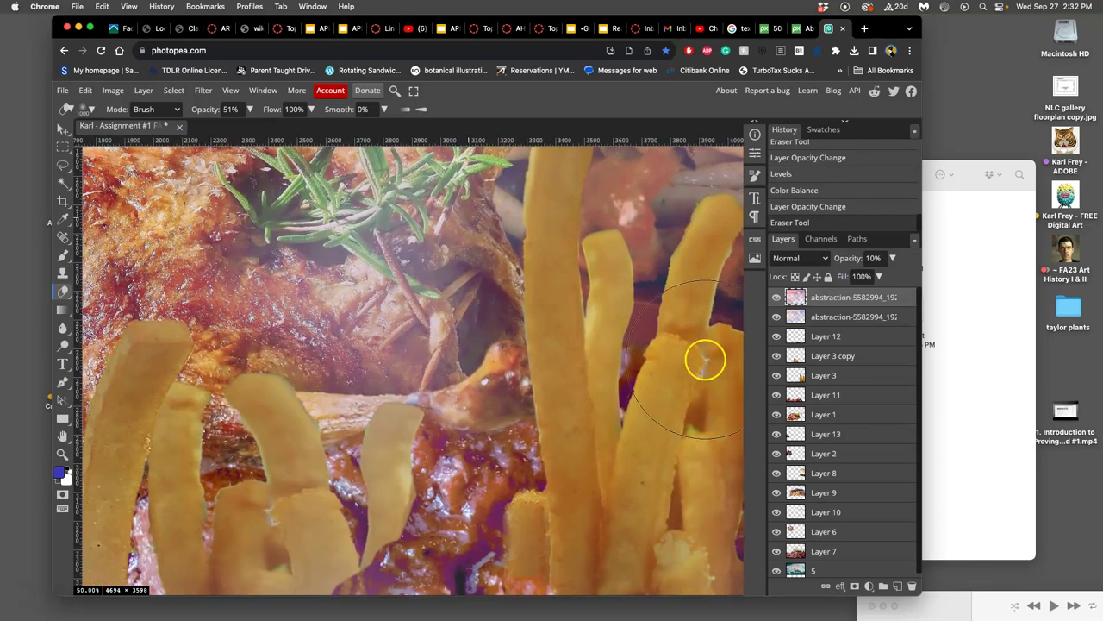
left_click(819, 379)
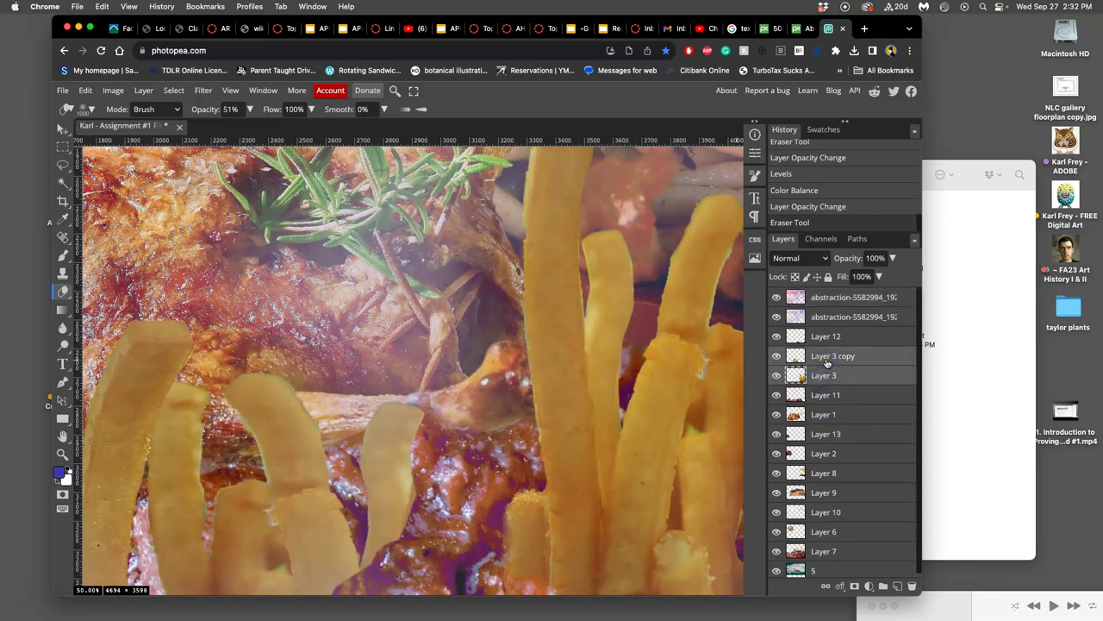
left_click(819, 356, "shift")
key("super+e")
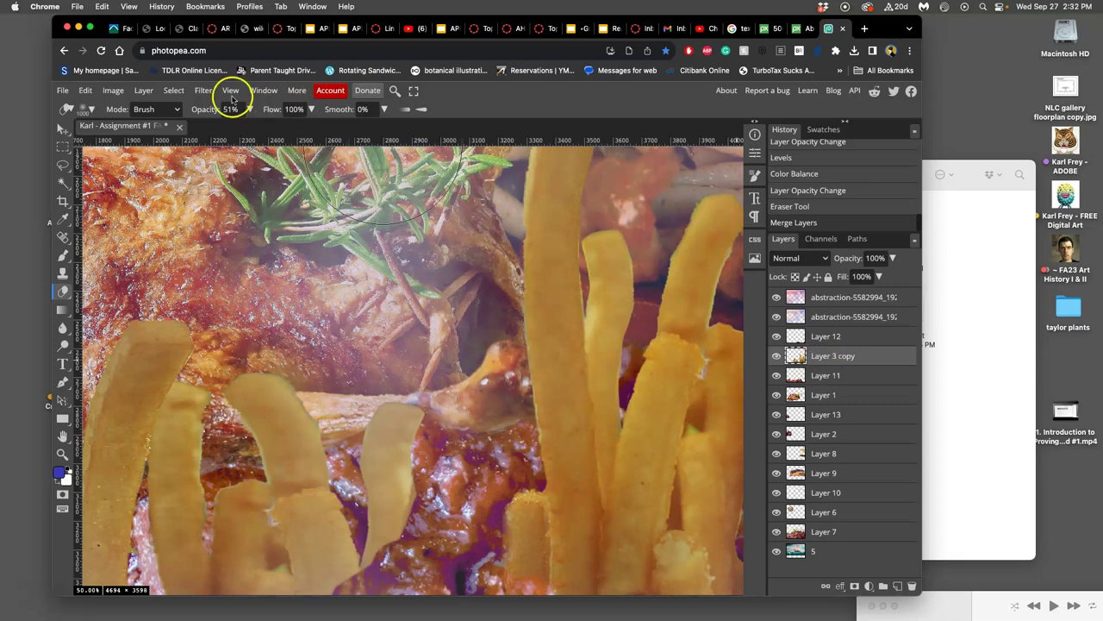
left_click(149, 91)
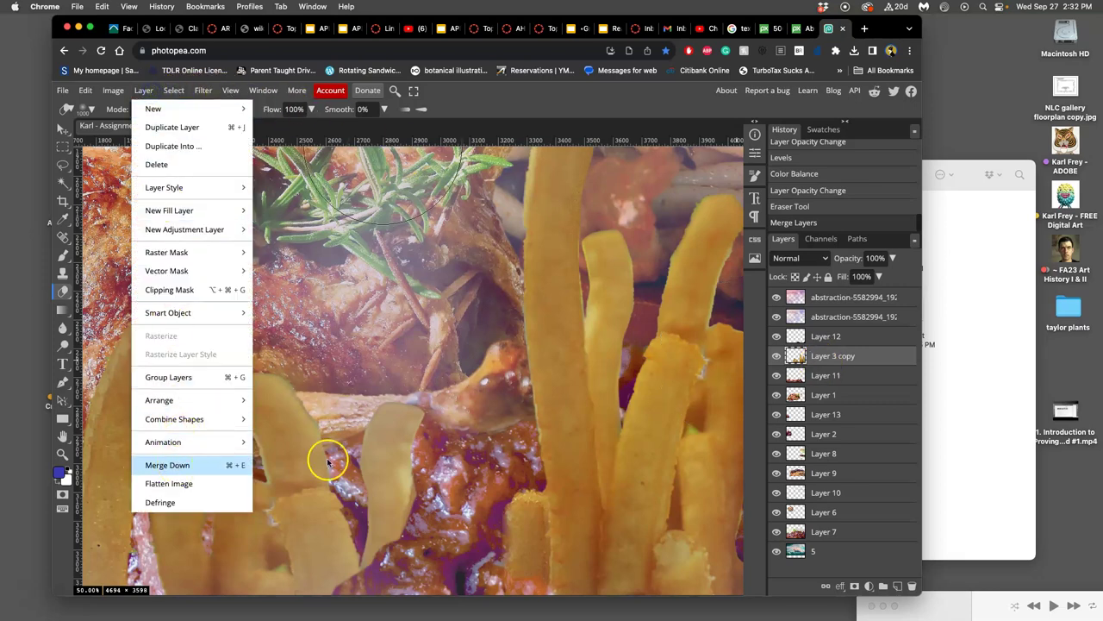
left_click(817, 360)
left_click(777, 356)
left_click(777, 356)
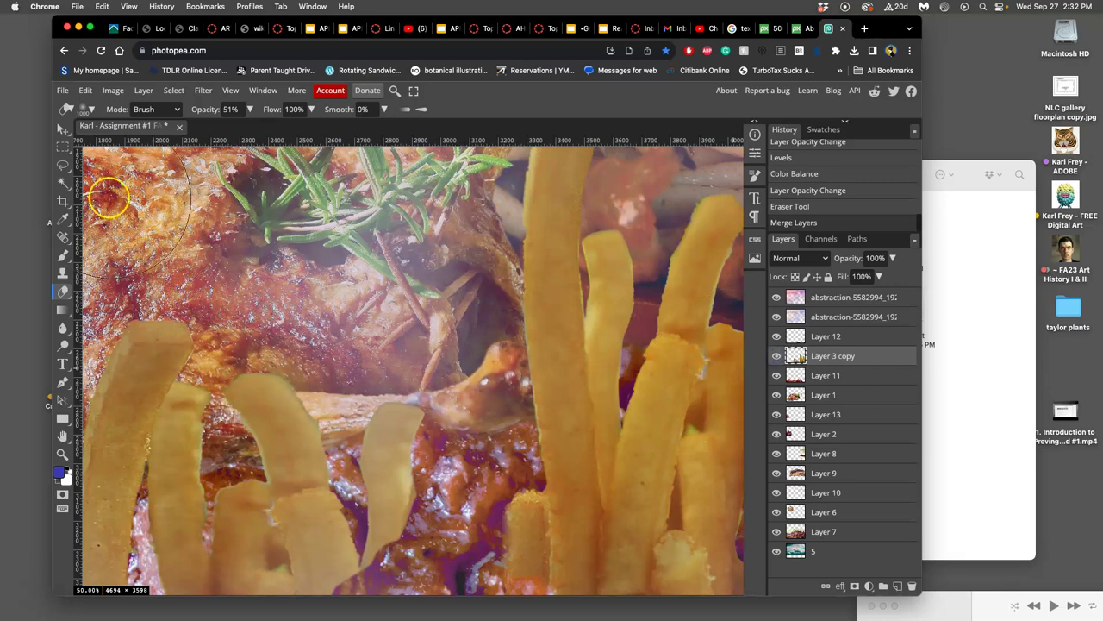
Magic Wand the empty area around the fries with a 3 px feather, clear it repeatedly to trim their edges, and deselect.
left_click(61, 183)
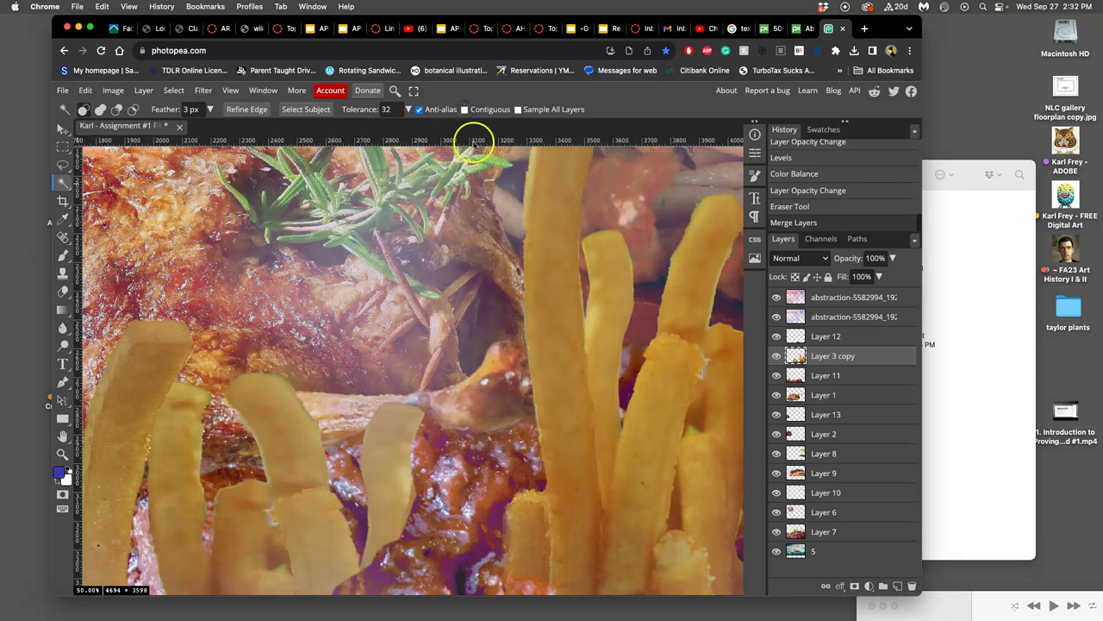
left_click(354, 339)
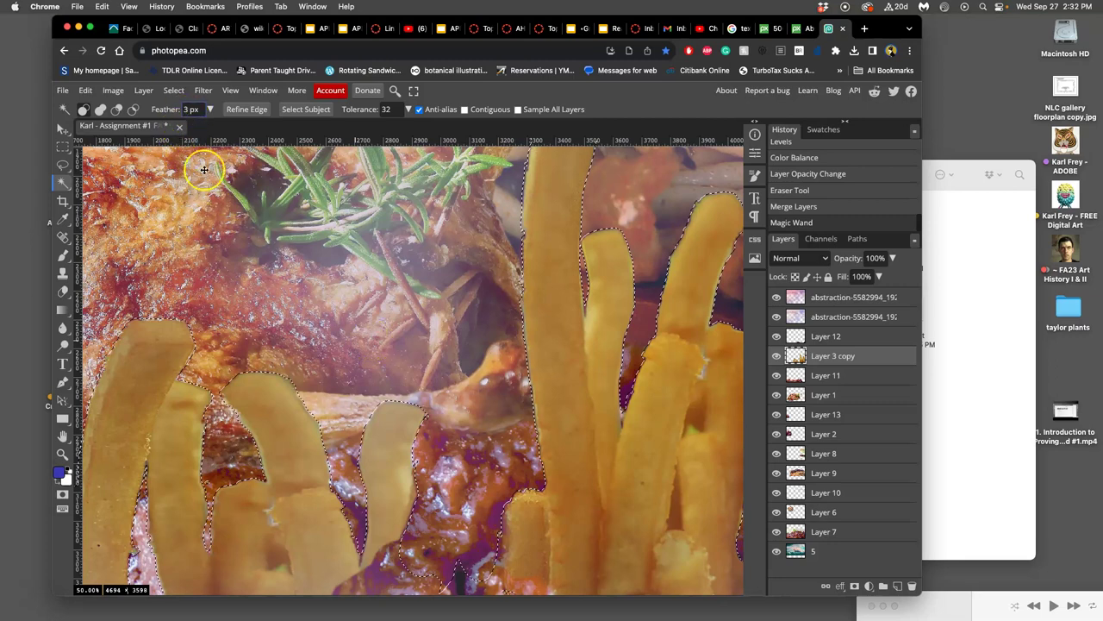
key("super+plus")
key("super+plus")
left_click_drag(246, 310, 558, 94)
key("Delete")
key("Delete")
key("Delete")
key("Delete")
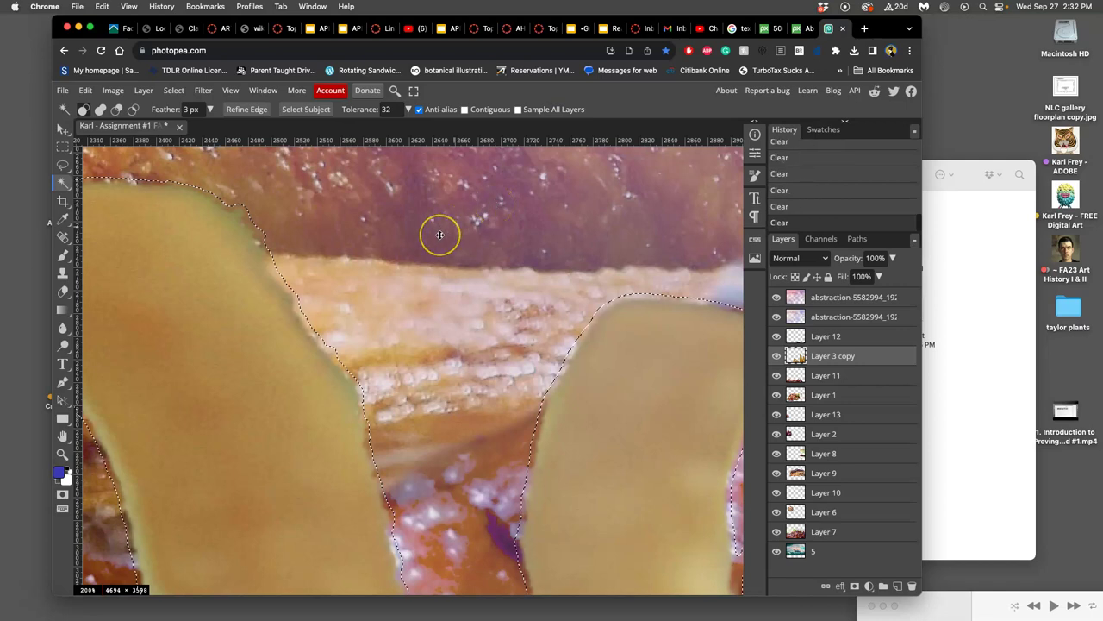
left_click(62, 164)
left_click(261, 197)
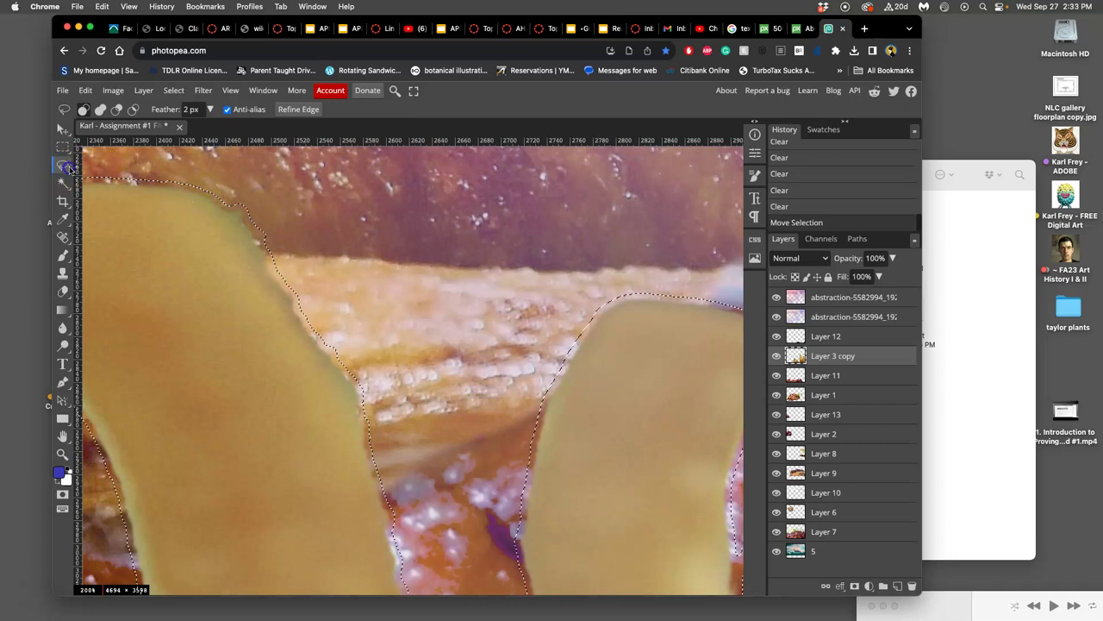
left_click(198, 183)
left_click(263, 192)
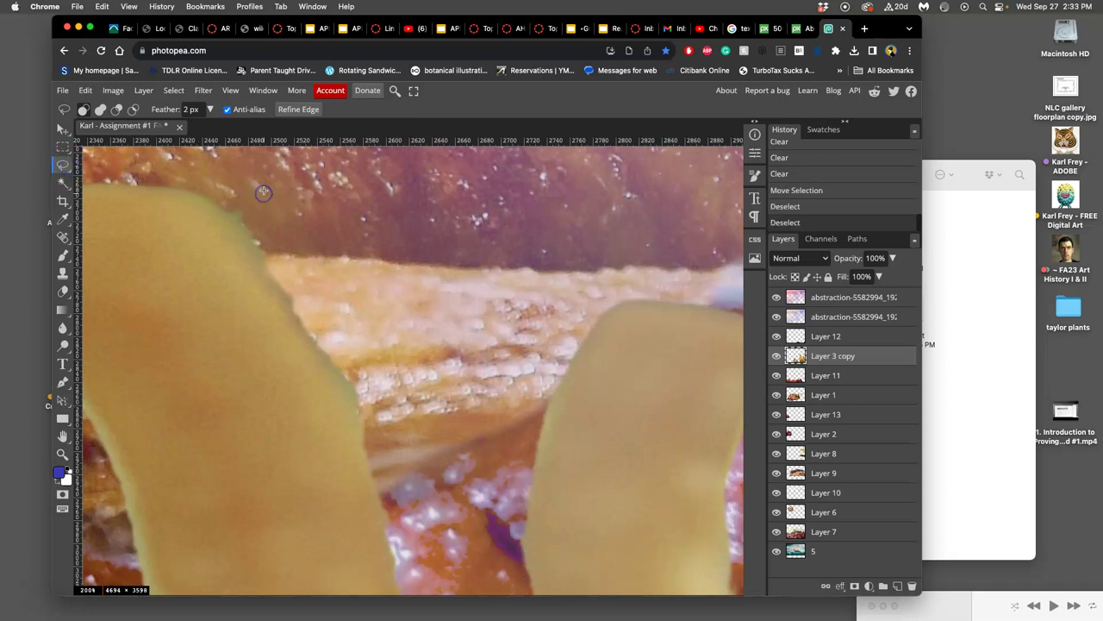
Reselect the empty area around the fries with a 5 px feather, clear it three times to soften the edges, and deselect.
left_click(63, 183)
left_click(185, 110)
type("5")
left_click(340, 241)
left_click(336, 240)
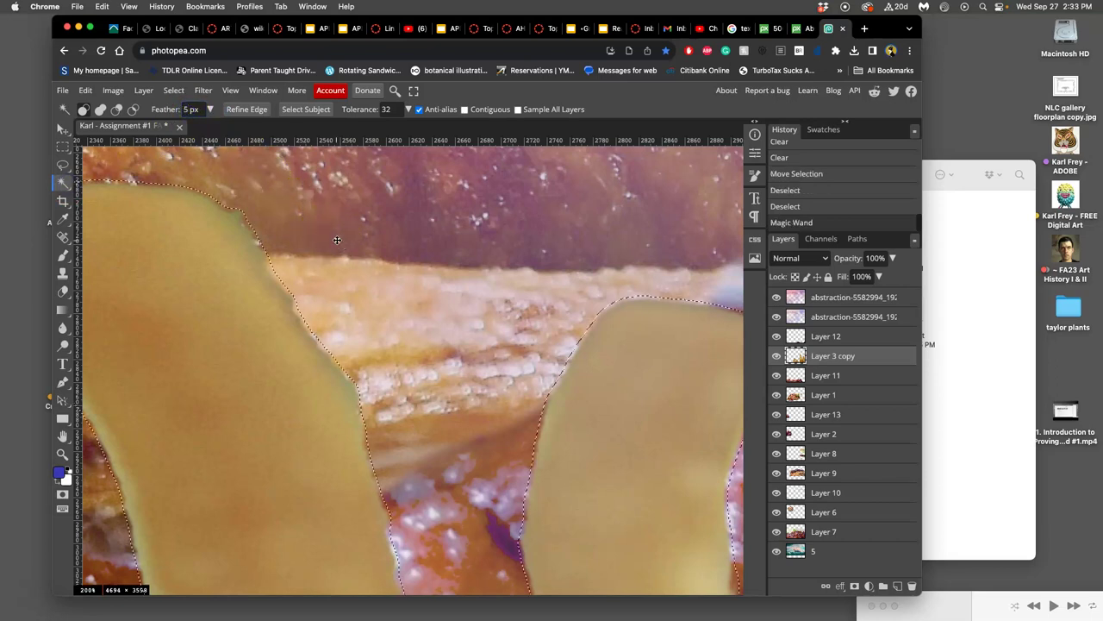
key("BackSpace")
key("BackSpace")
key("BackSpace")
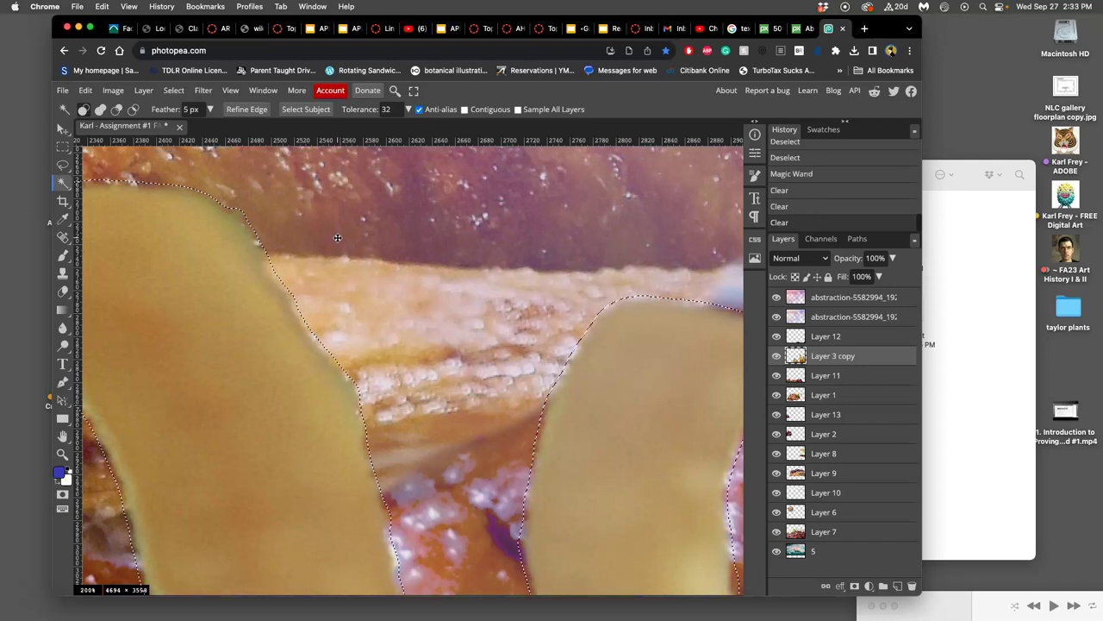
scroll(338, 237, "down", 8)
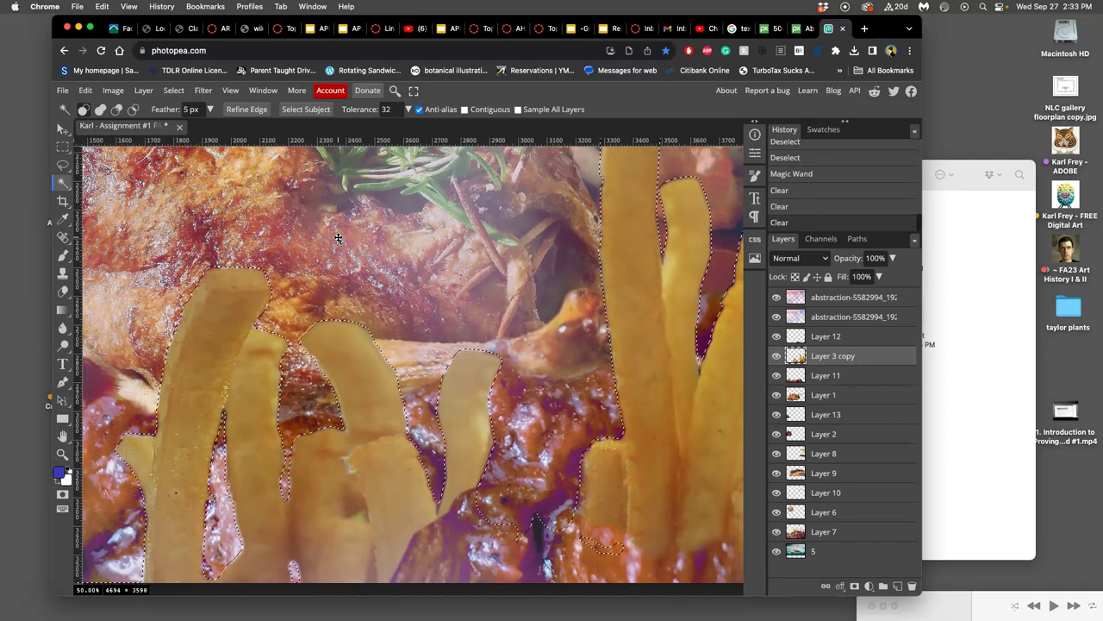
scroll(340, 215, "right", 3)
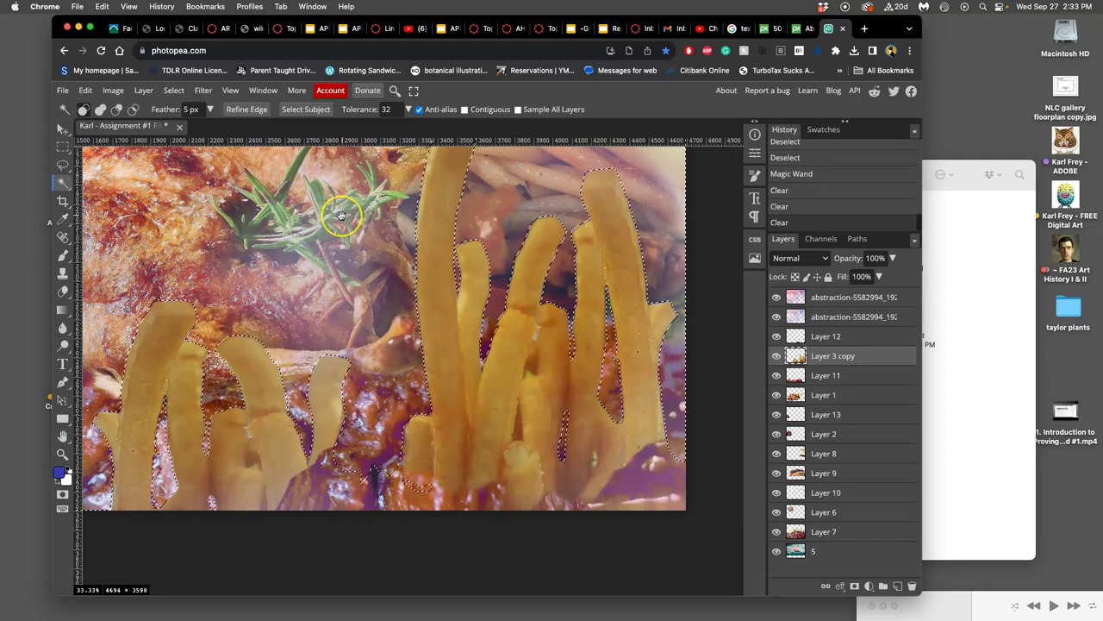
scroll(340, 216, "up", 2)
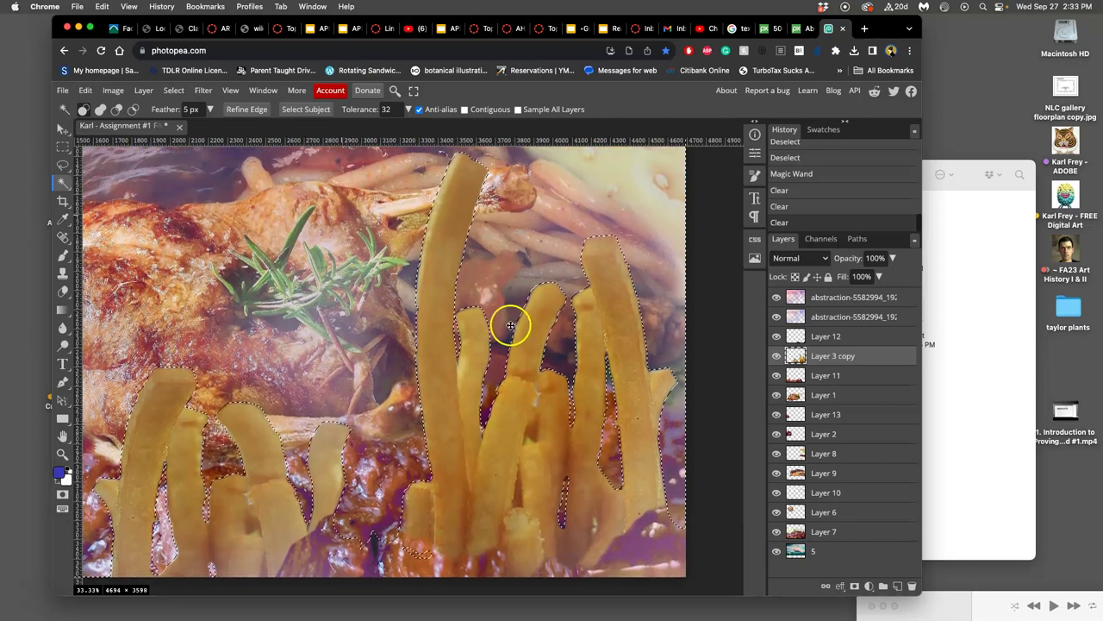
left_click(63, 167)
left_click(141, 198)
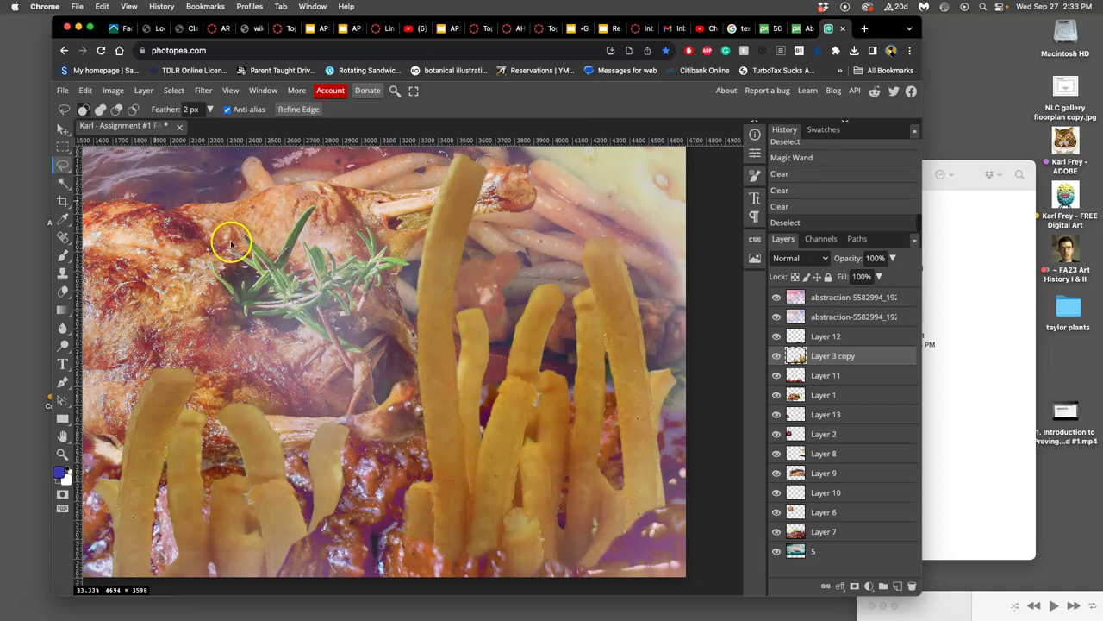
Set up the Burn tool for midtones with a 444 px brush, 0% hardness and 18% exposure.
key("super+minus")
key("super+minus")
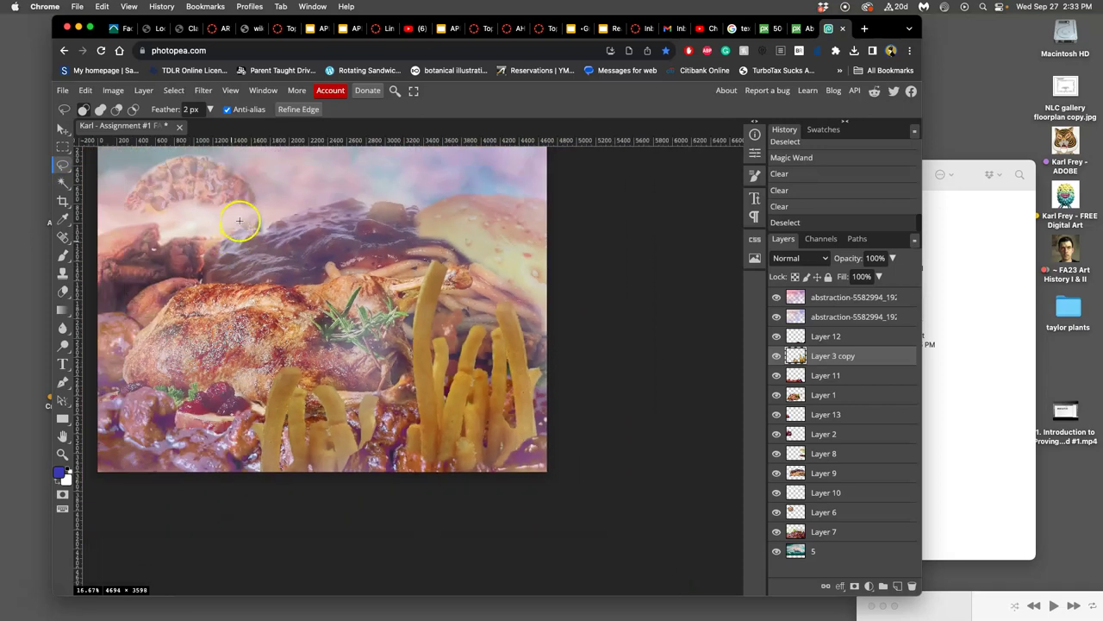
right_click(62, 347)
left_click(112, 349)
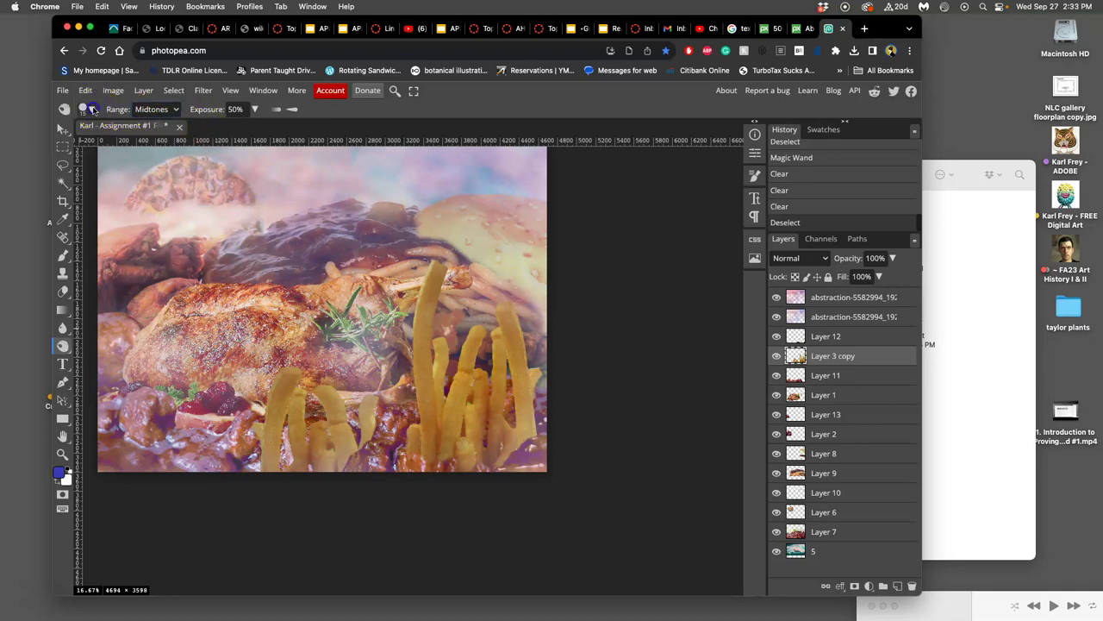
left_click(86, 108)
mouse_move(187, 146)
left_mouse_down()
mouse_move(197, 142)
mouse_move(167, 172)
left_mouse_up()
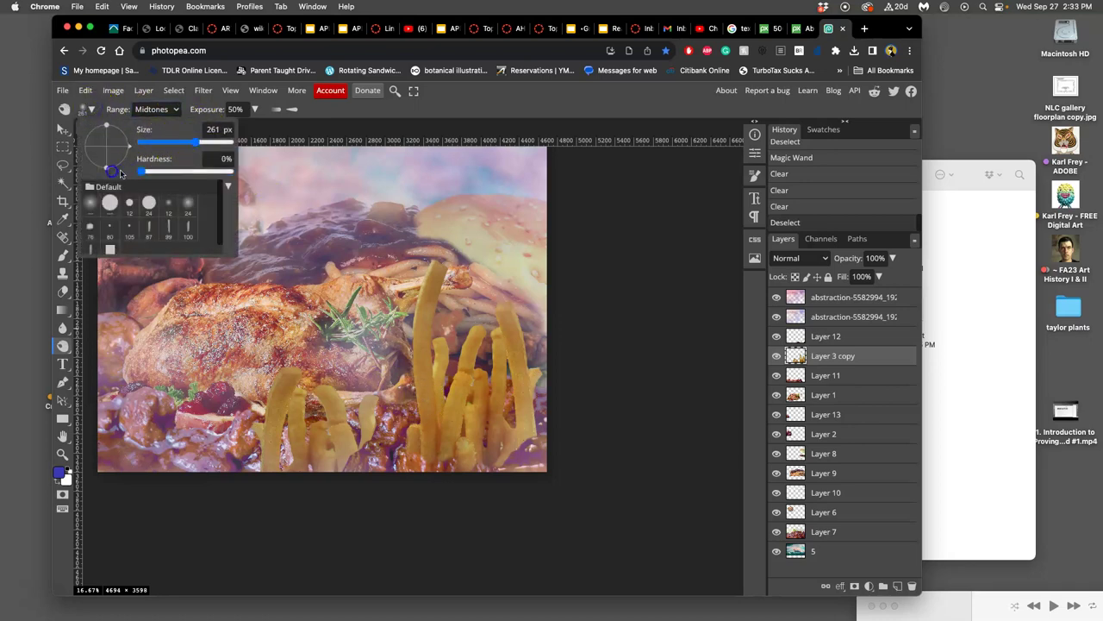
left_click(293, 110)
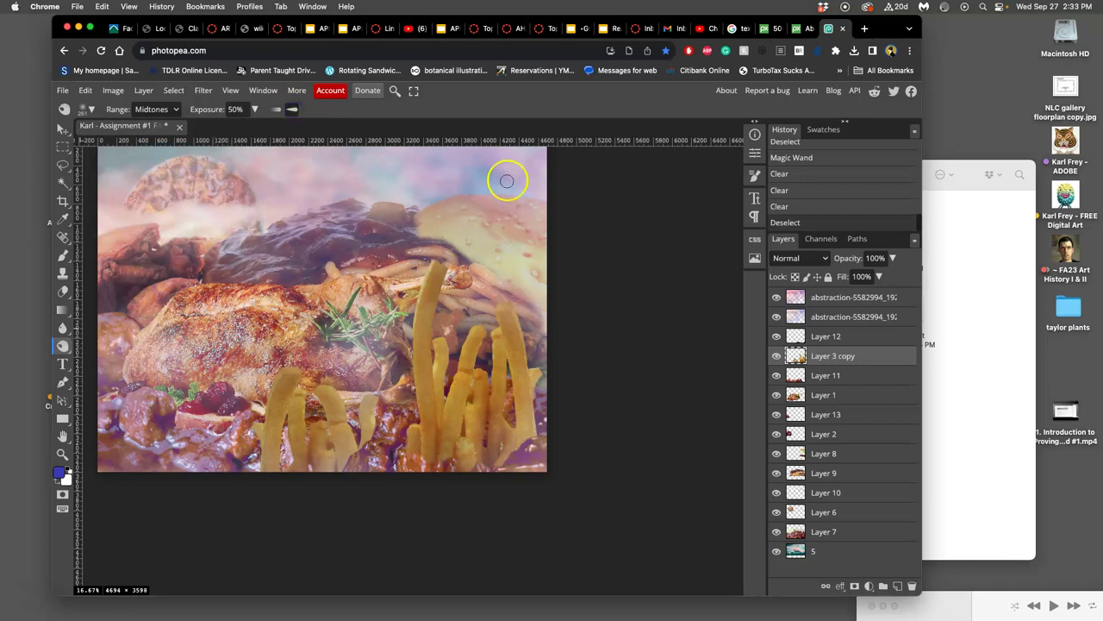
left_click(254, 109)
left_click_drag(226, 131, 216, 130)
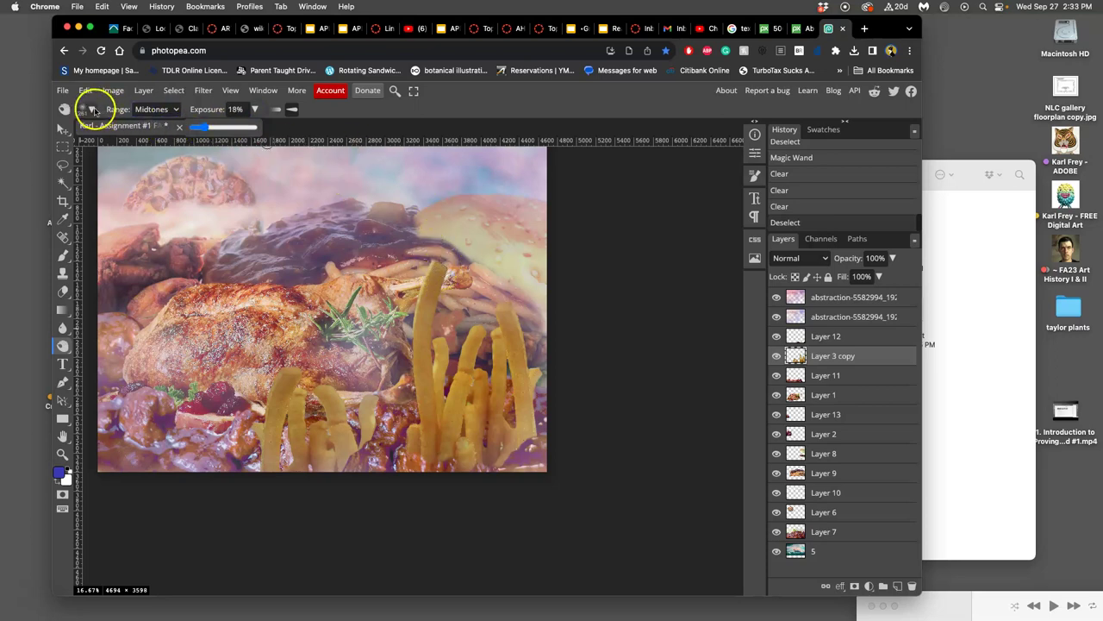
left_click(93, 109)
left_click_drag(198, 142, 207, 142)
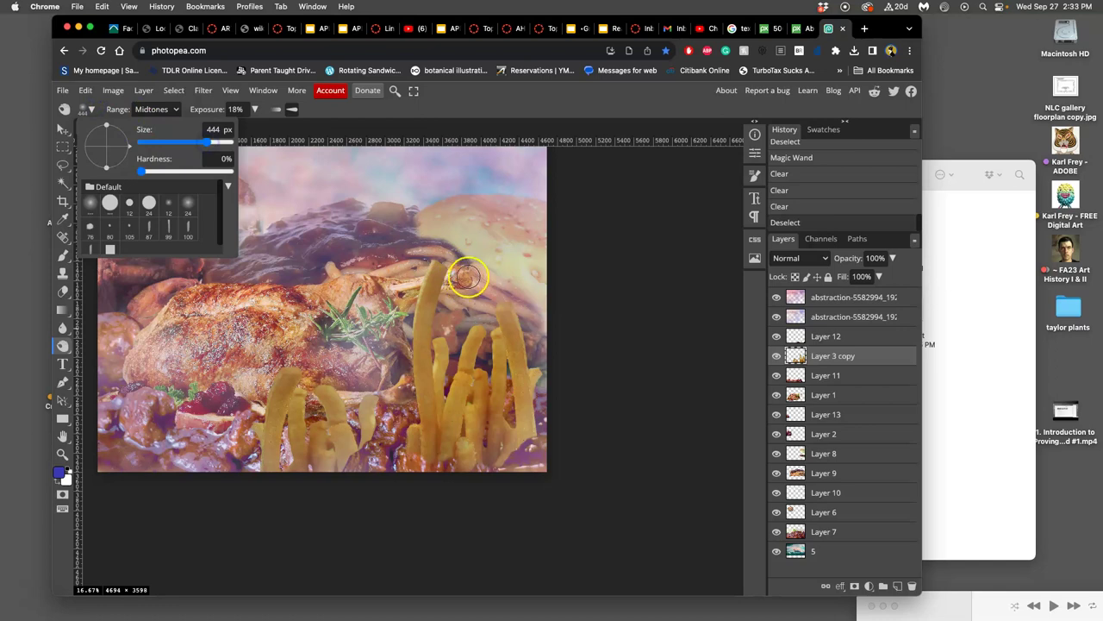
Burn shadows onto both clusters of fries on the merged Layer 3 copy, mainly along their sides and bases.
left_click_drag(445, 268, 433, 318)
left_click_drag(439, 433, 438, 436)
mouse_move(438, 424)
left_mouse_down()
mouse_move(431, 408)
mouse_move(436, 471)
left_mouse_up()
left_click_drag(457, 401, 452, 440)
left_click_drag(487, 375, 480, 406)
left_click_drag(498, 354, 496, 436)
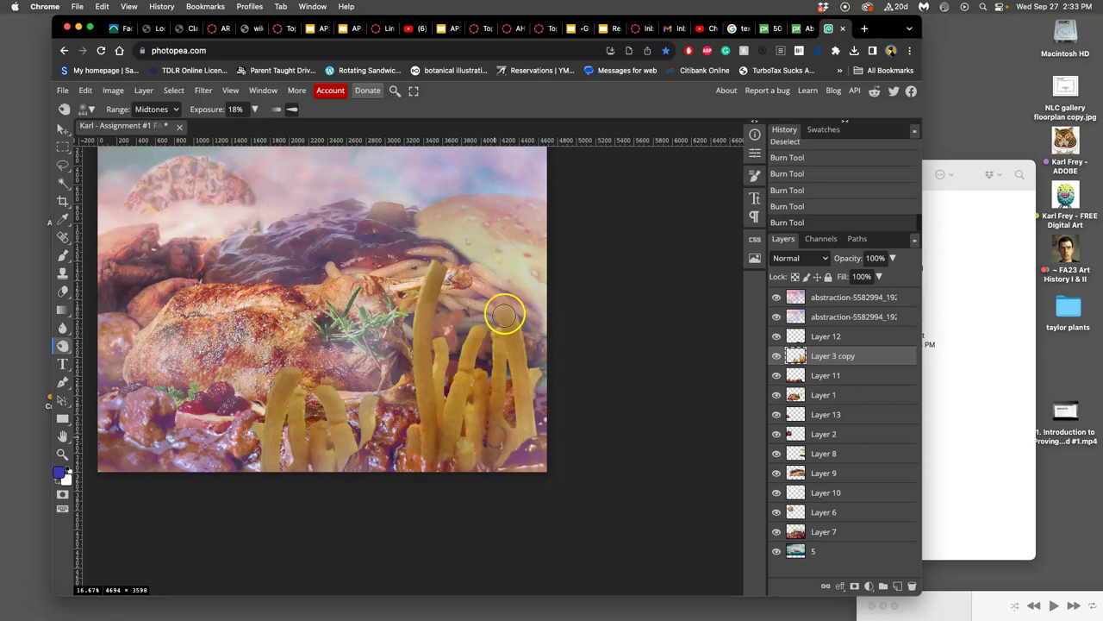
mouse_move(391, 397)
left_mouse_down()
mouse_move(319, 398)
mouse_move(283, 376)
left_mouse_up()
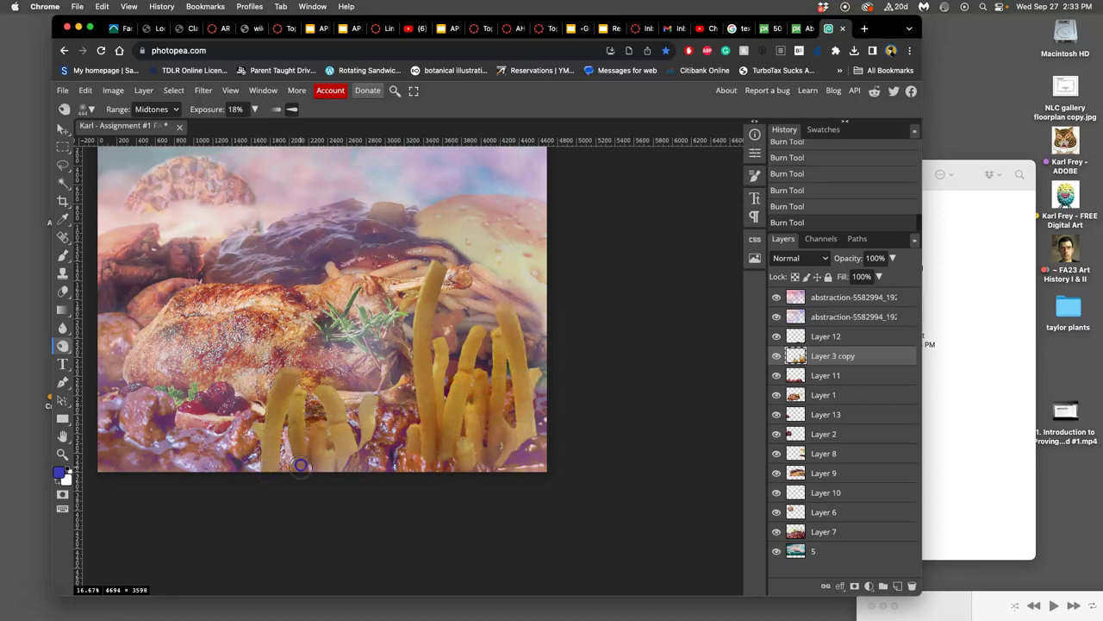
mouse_move(314, 450)
left_mouse_down()
mouse_move(330, 405)
mouse_move(356, 400)
mouse_move(367, 436)
mouse_move(391, 406)
mouse_move(412, 441)
left_mouse_up()
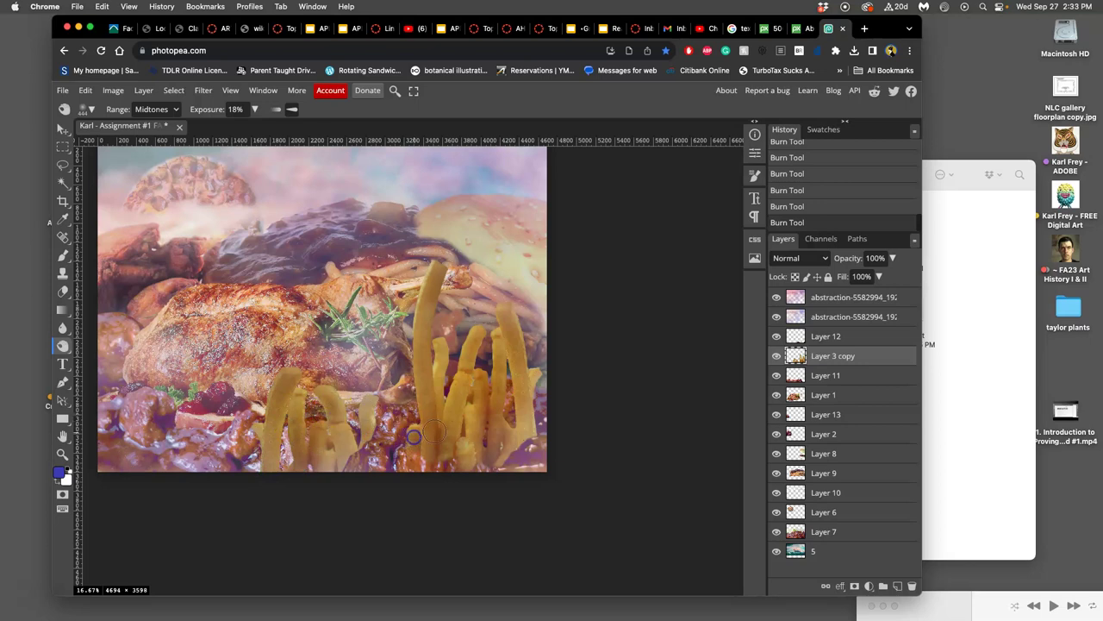
left_click_drag(323, 394, 264, 444)
mouse_move(414, 441)
left_mouse_down()
mouse_move(449, 439)
mouse_move(484, 409)
left_mouse_up()
left_click(471, 338)
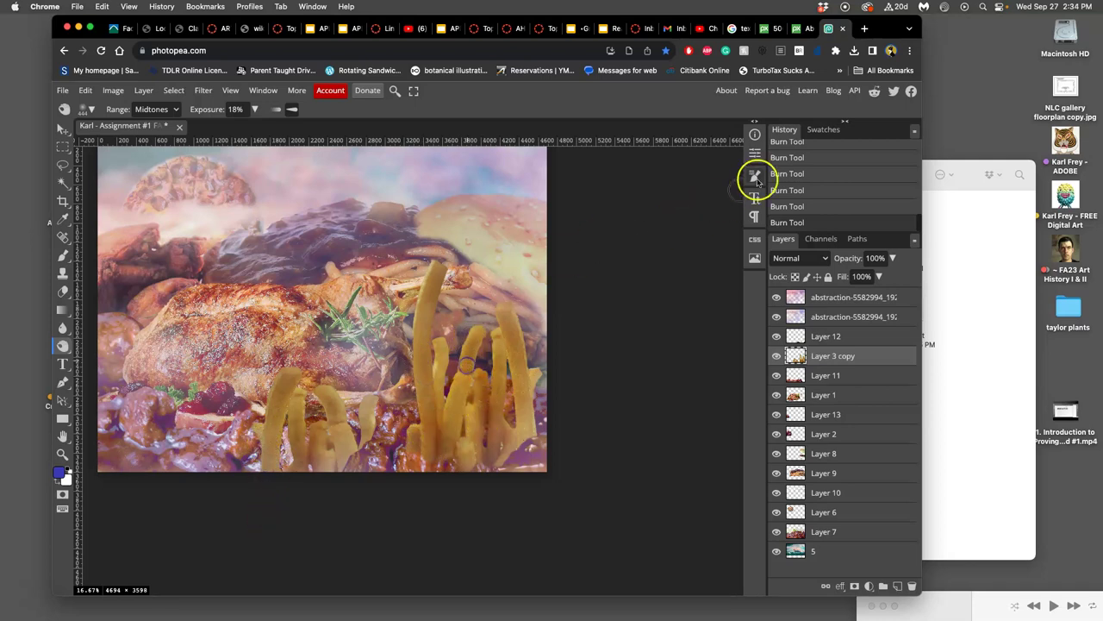
Compare the fries before and after burning by stepping back in the history to the deselection, and return to the latest burn.
mouse_move(921, 211)
left_mouse_down()
mouse_move(920, 167)
mouse_move(919, 177)
mouse_move(818, 178)
left_mouse_up()
left_click(821, 178)
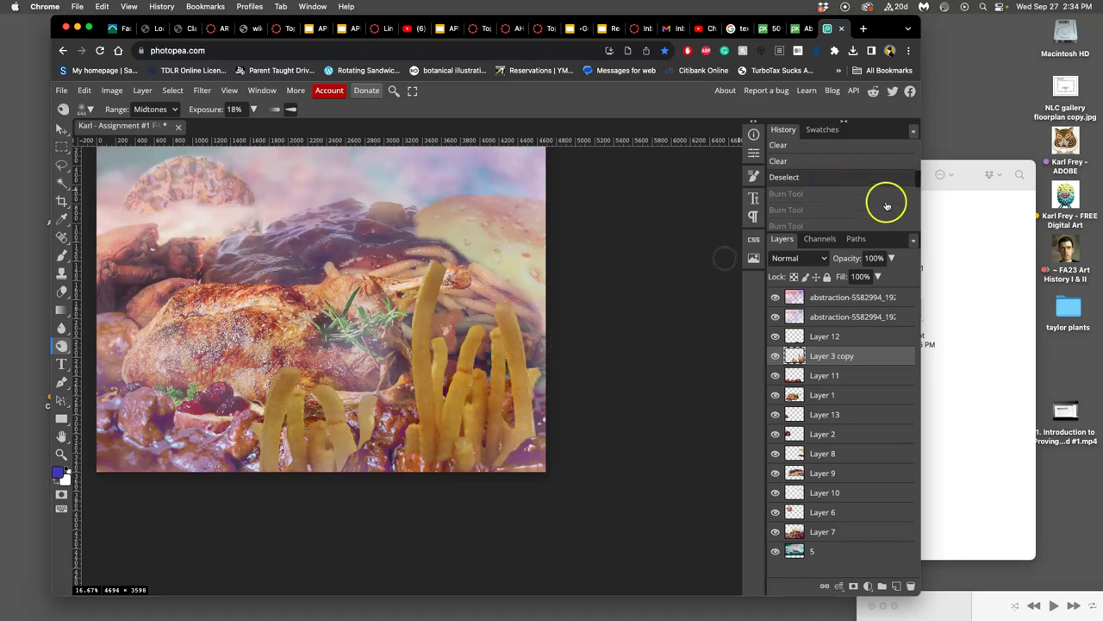
left_click_drag(917, 175, 918, 219)
left_click(850, 222)
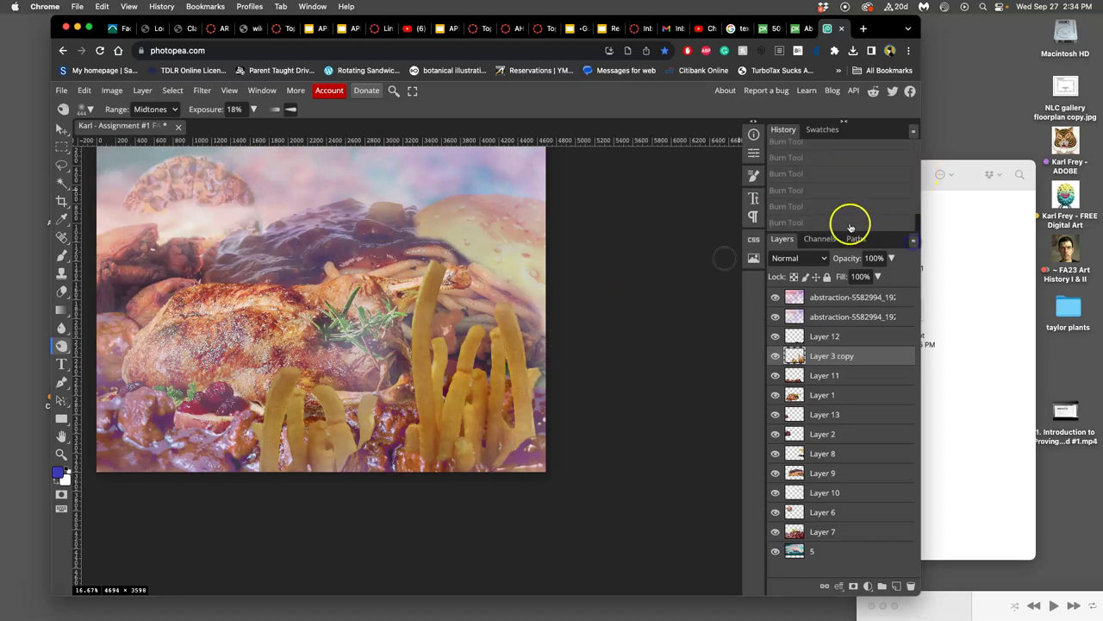
left_click(540, 423)
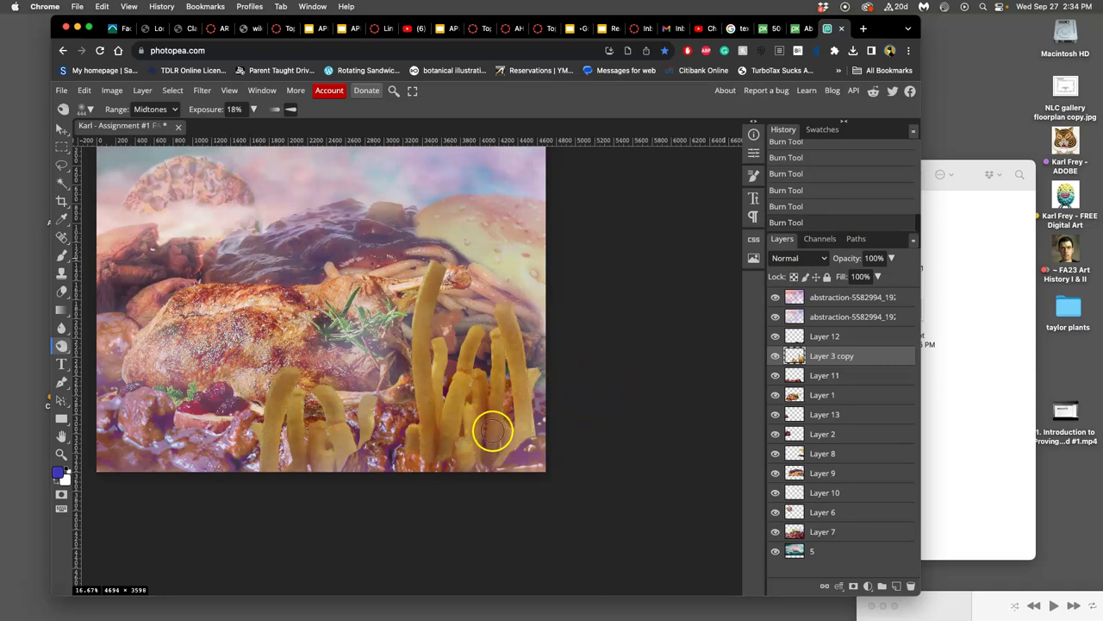
Set up the Dodge tool for midtones with a 530 px brush, 0% hardness and 19% exposure.
right_click(62, 345)
left_click(93, 342)
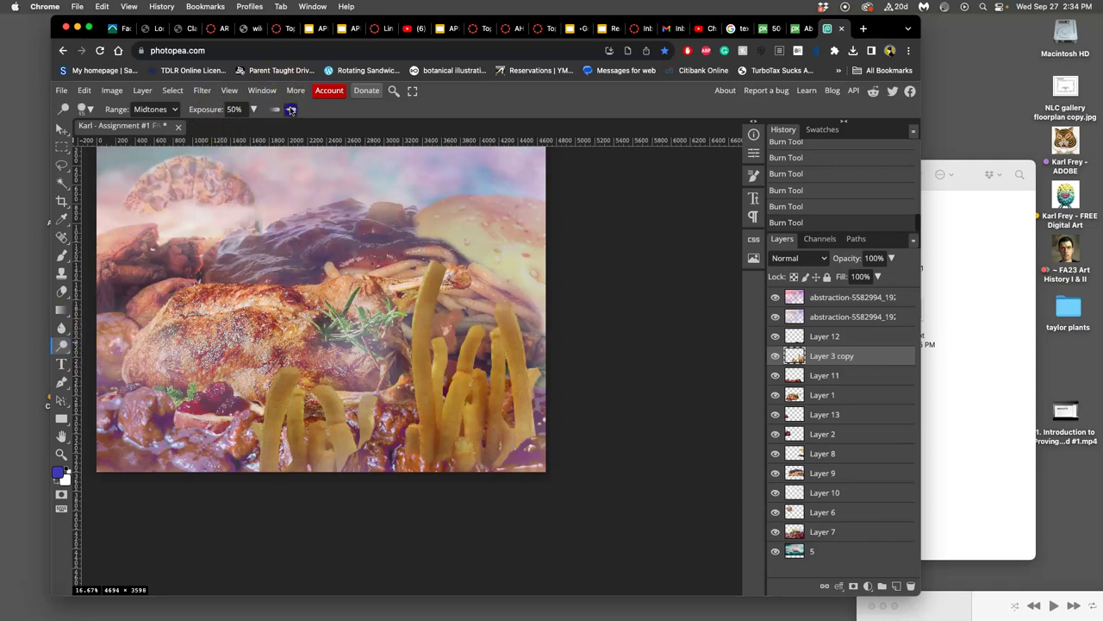
left_click(253, 110)
left_click_drag(226, 129, 205, 129)
left_click(90, 109)
mouse_move(190, 143)
left_mouse_down()
mouse_move(158, 173)
mouse_move(127, 173)
left_mouse_up()
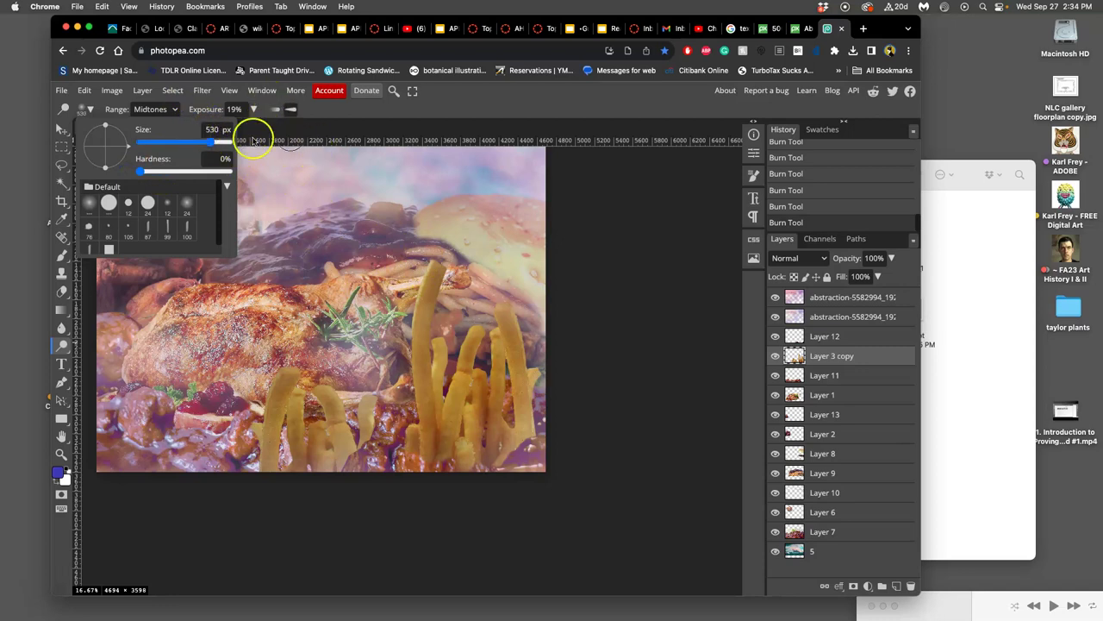
Dodge highlights onto the tips and edges of both clusters of fries on Layer 3 copy.
left_click(431, 260)
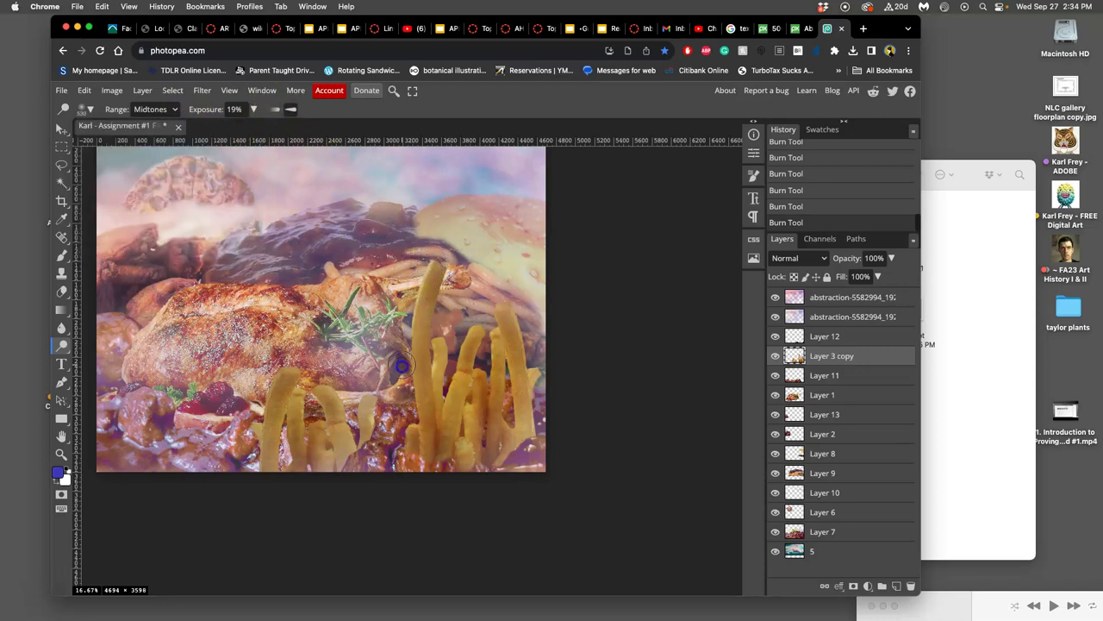
mouse_move(411, 369)
left_mouse_down()
mouse_move(431, 326)
mouse_move(437, 361)
mouse_move(472, 321)
mouse_move(462, 356)
left_mouse_up()
left_click(492, 308)
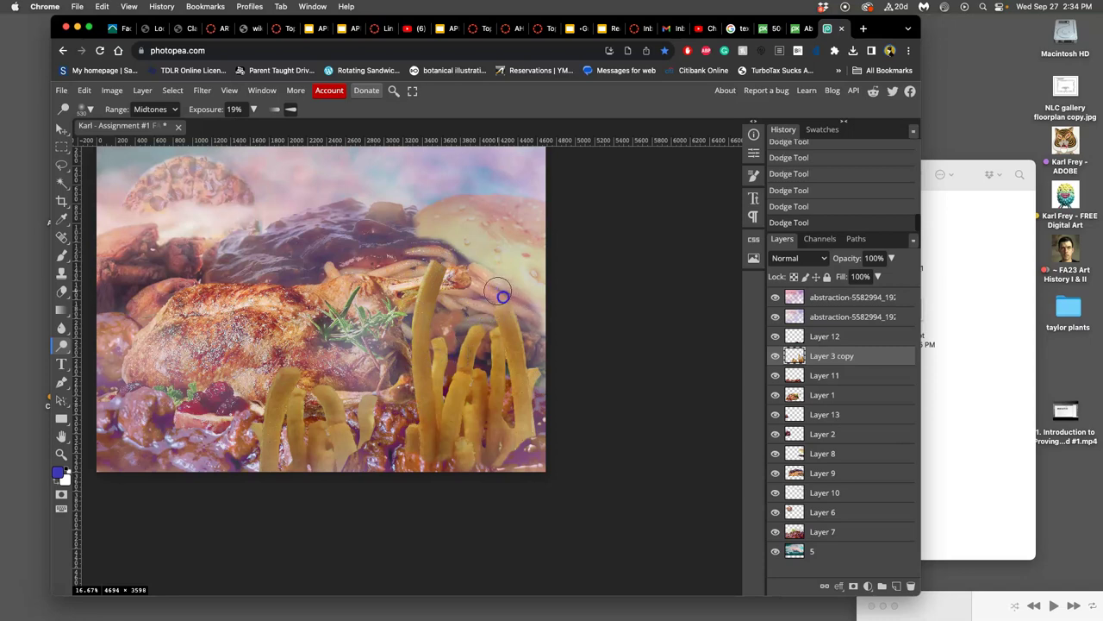
mouse_move(530, 376)
left_mouse_down()
mouse_move(502, 312)
mouse_move(522, 399)
mouse_move(489, 380)
mouse_move(409, 392)
mouse_move(333, 358)
mouse_move(274, 377)
left_mouse_up()
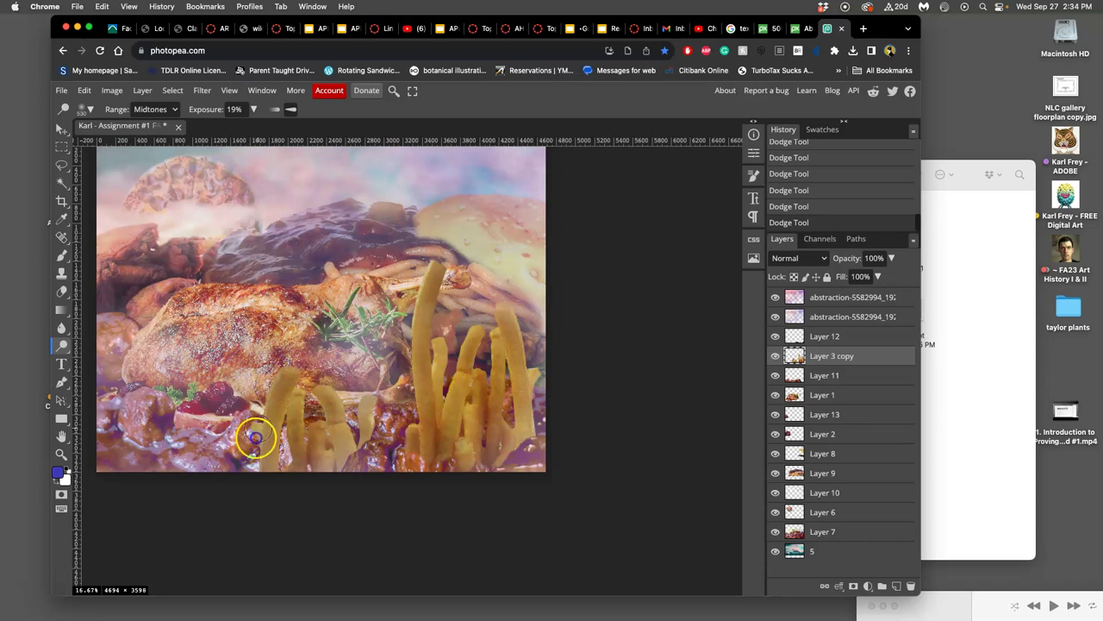
mouse_move(320, 382)
left_mouse_down()
mouse_move(350, 447)
mouse_move(365, 389)
mouse_move(380, 428)
left_mouse_up()
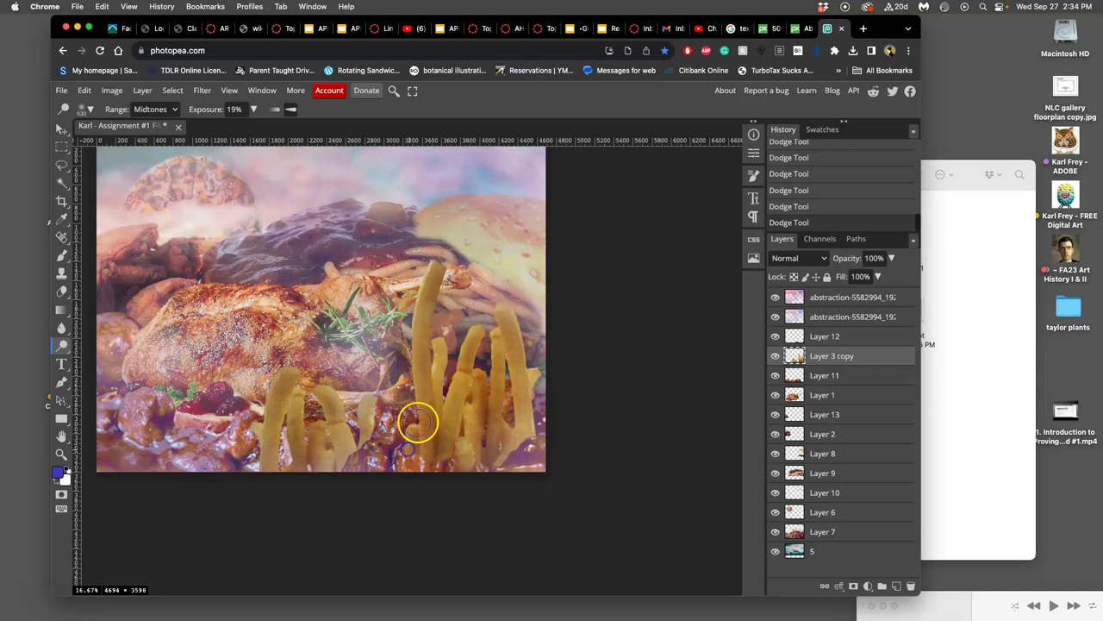
mouse_move(410, 333)
left_mouse_down()
mouse_move(439, 351)
mouse_move(435, 418)
mouse_move(457, 384)
mouse_move(440, 430)
mouse_move(475, 325)
mouse_move(442, 413)
mouse_move(465, 587)
mouse_move(585, 520)
left_mouse_up()
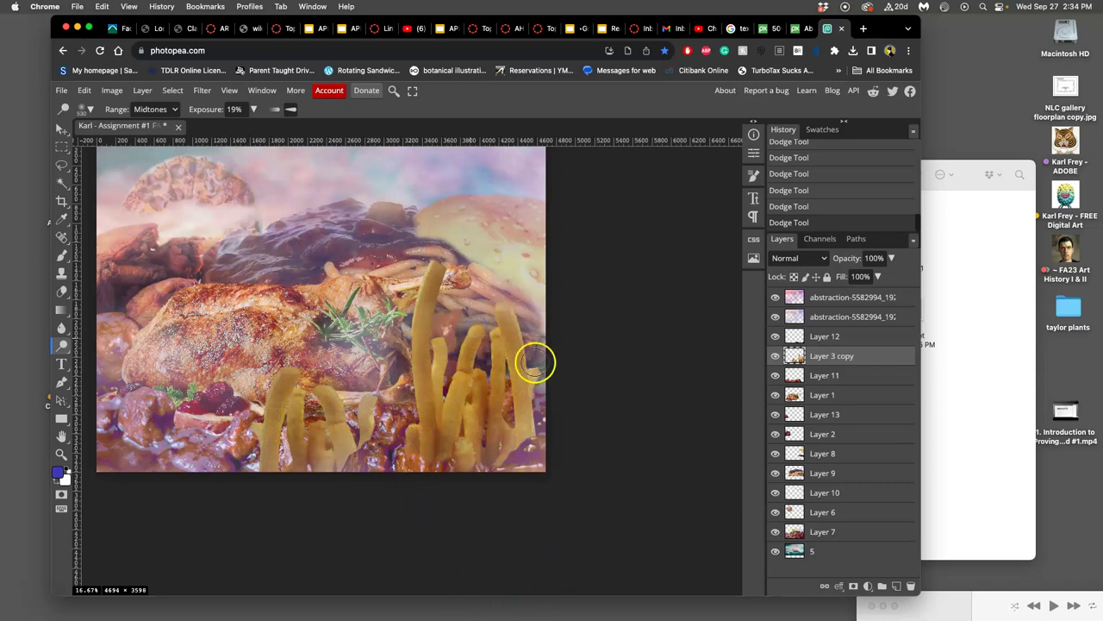
Compare the fries before and after dodging by reverting to the last burn in the history, and restore the latest dodge.
left_click_drag(916, 221, 916, 155)
left_click(850, 197)
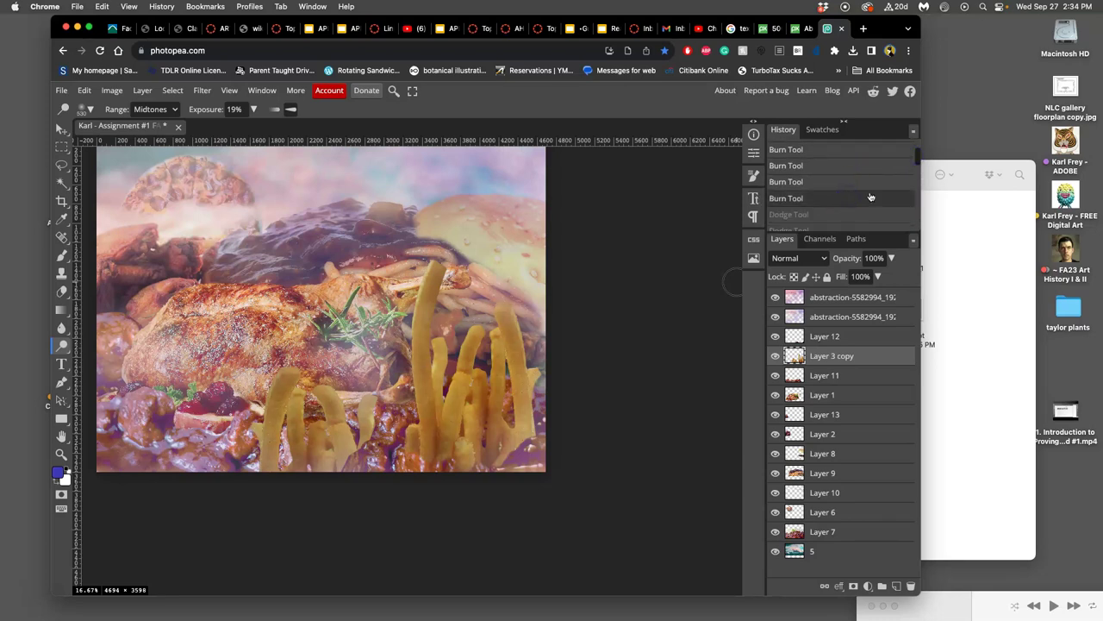
left_click_drag(916, 158, 915, 227)
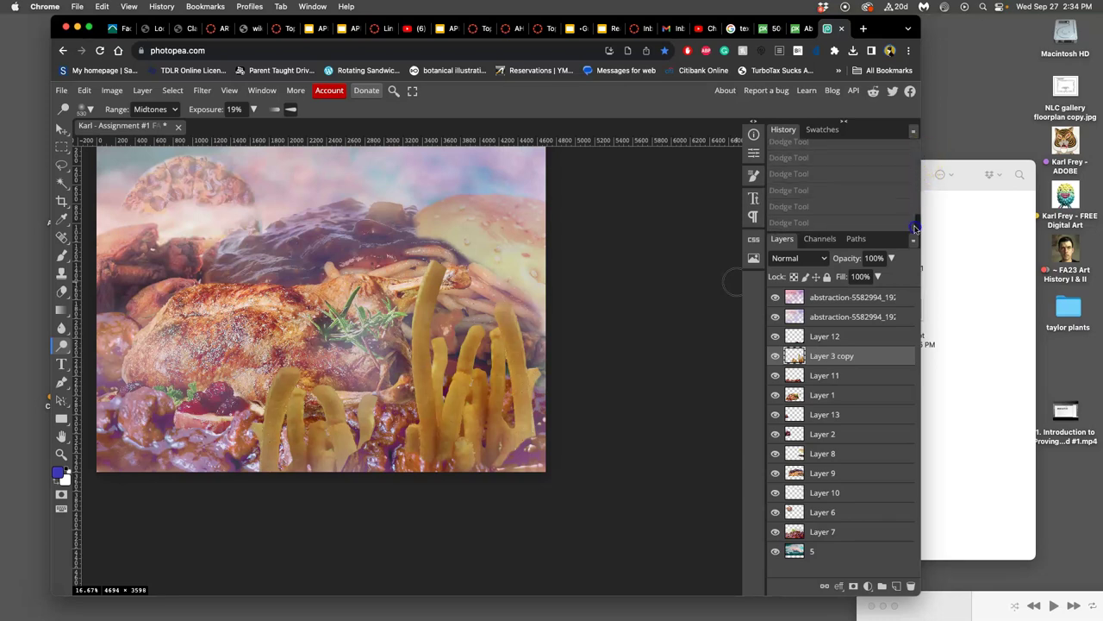
left_click(845, 221)
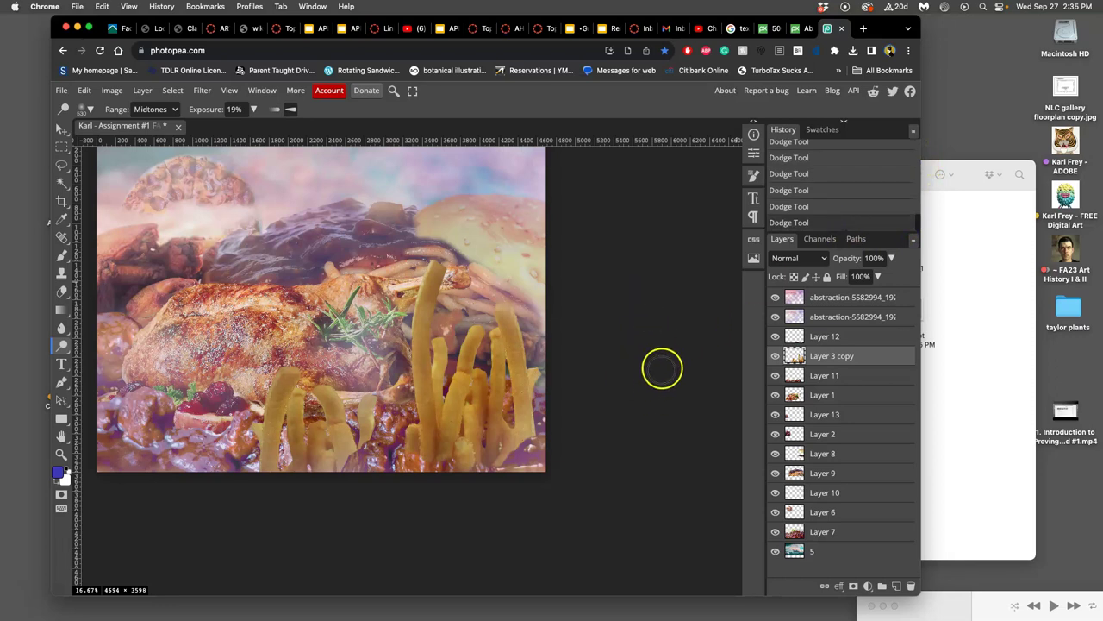
Dodge highlights along the top of the roast poultry on Layer 1, and burn shadows into its lower side at 18% exposure.
left_click(794, 394)
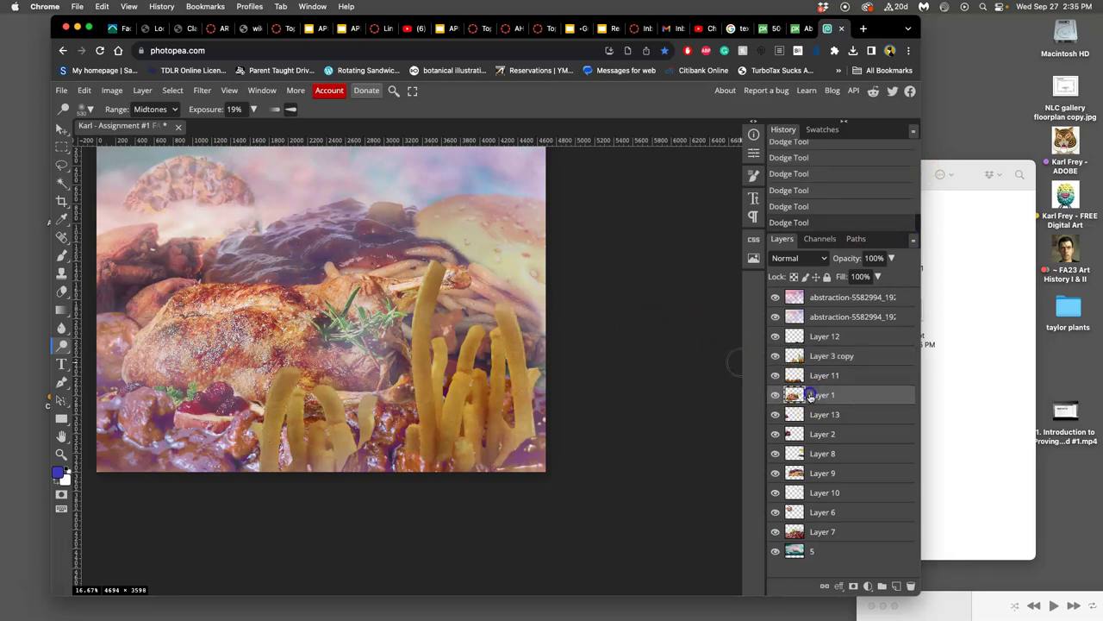
mouse_move(165, 295)
left_mouse_down()
mouse_move(248, 294)
mouse_move(216, 305)
mouse_move(241, 311)
mouse_move(346, 282)
mouse_move(264, 308)
mouse_move(223, 294)
mouse_move(341, 289)
mouse_move(307, 322)
left_mouse_up()
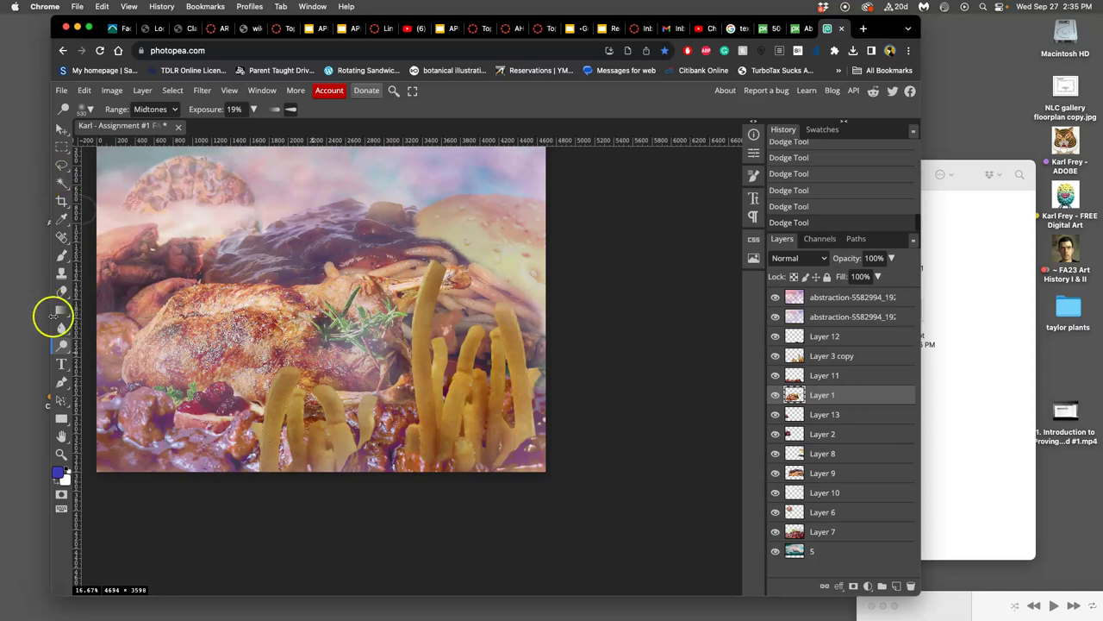
right_click(62, 346)
left_click(110, 365)
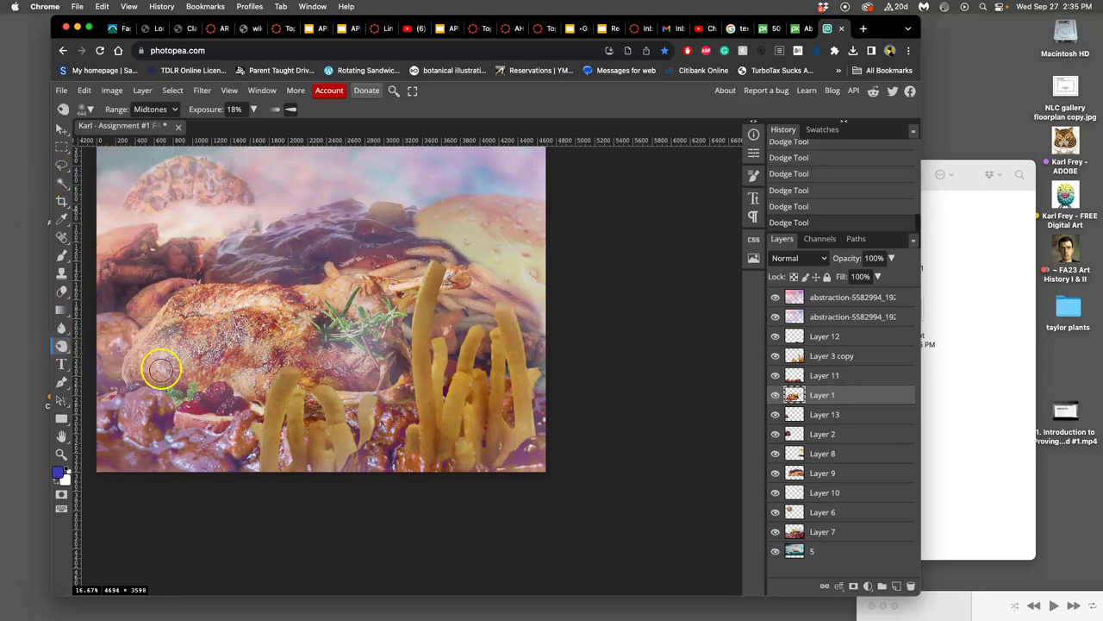
mouse_move(151, 335)
left_mouse_down()
mouse_move(157, 376)
mouse_move(192, 360)
mouse_move(227, 390)
mouse_move(247, 372)
mouse_move(269, 396)
mouse_move(303, 367)
mouse_move(317, 389)
left_mouse_up()
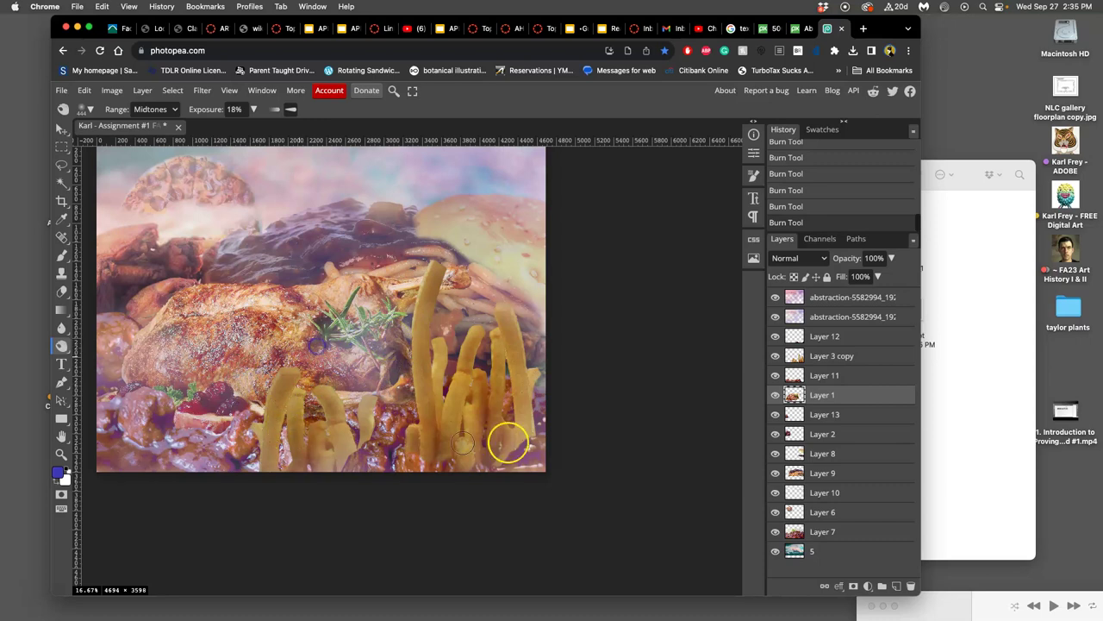
Burn parts of the lower abstraction cloud layer over the gravy, the sky and the bun.
left_click(836, 315)
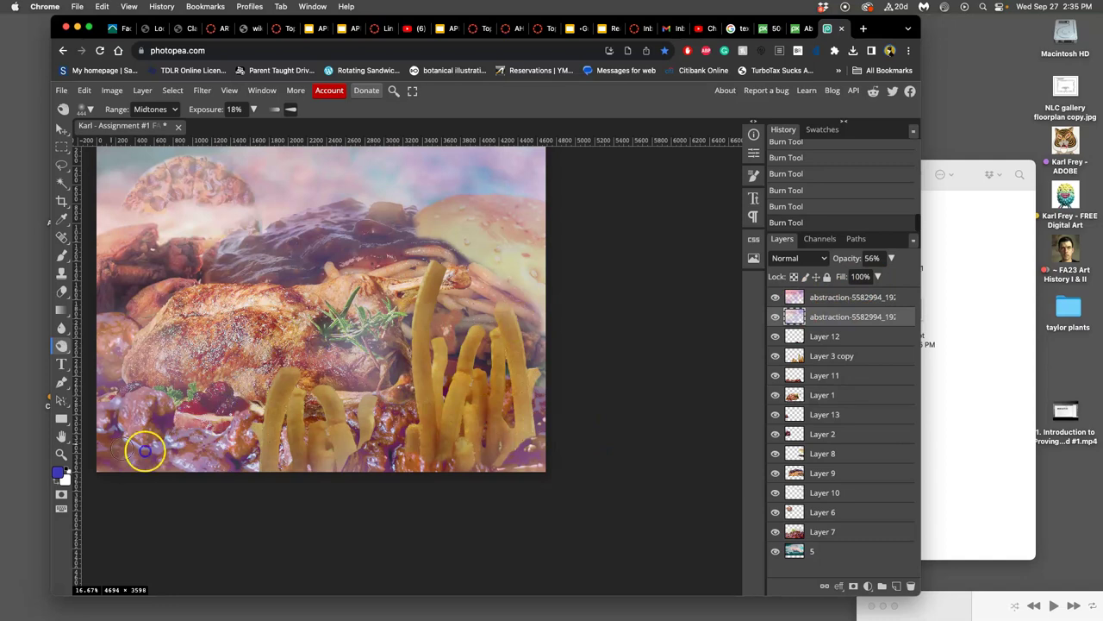
left_click_drag(288, 174, 100, 208)
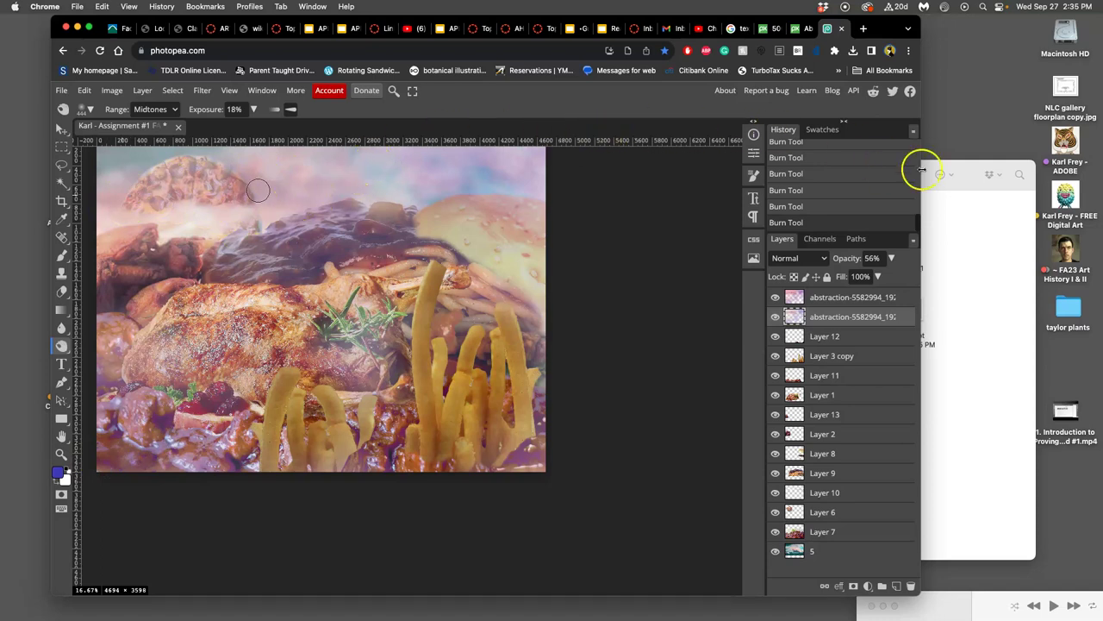
left_click_drag(455, 248, 479, 249)
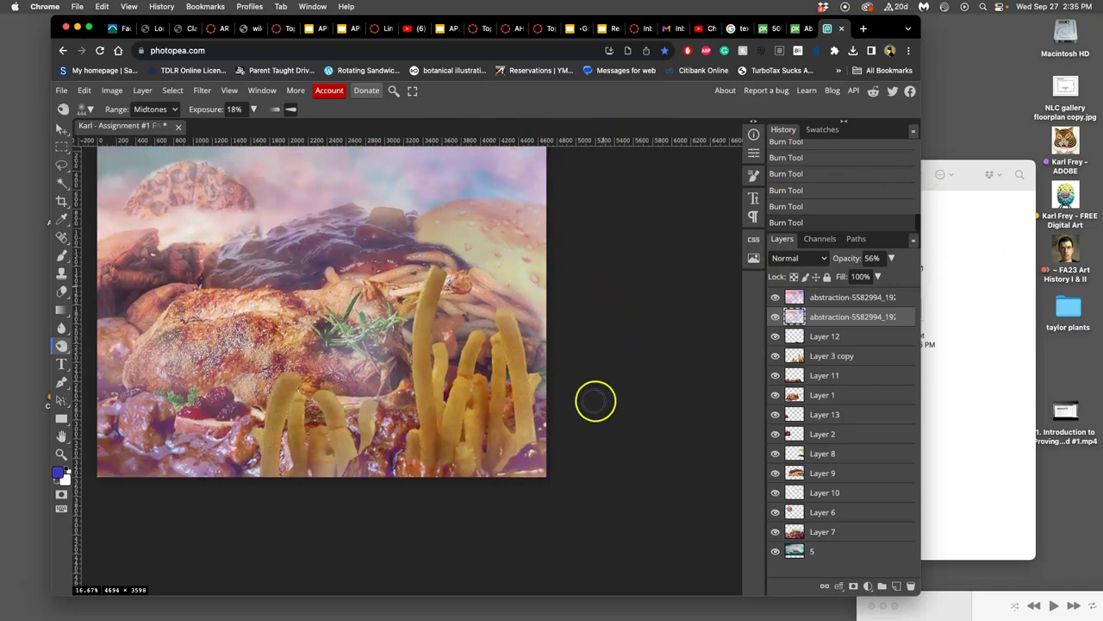
Erase the lower abstraction cloud layer over the gravy in the image's lower-right area at 51% eraser opacity.
scroll(594, 399, "left", 1)
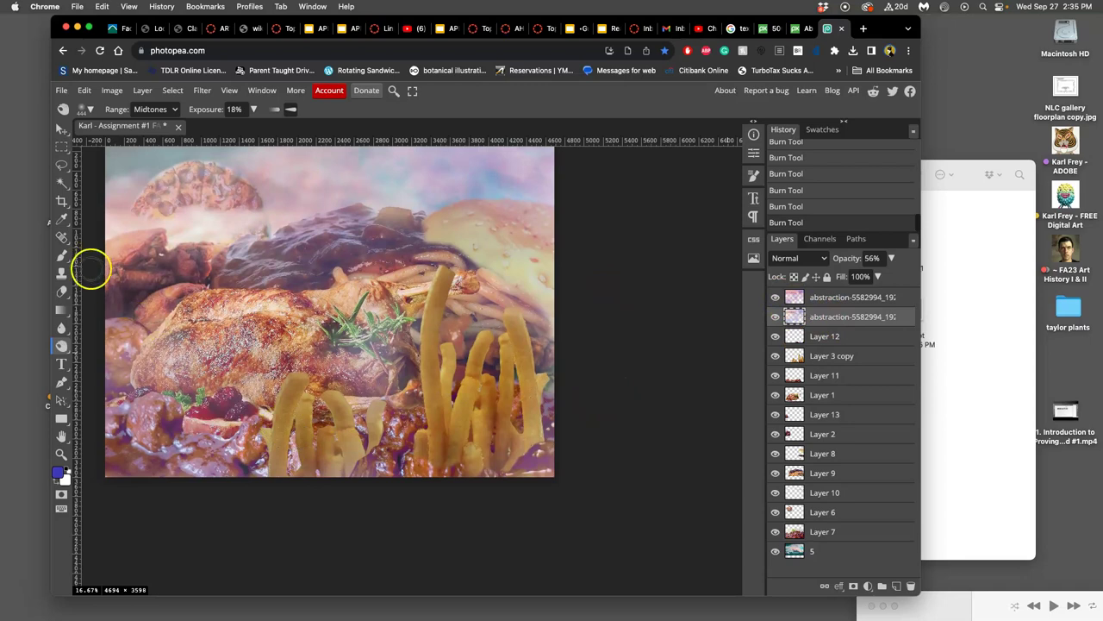
left_click(62, 291)
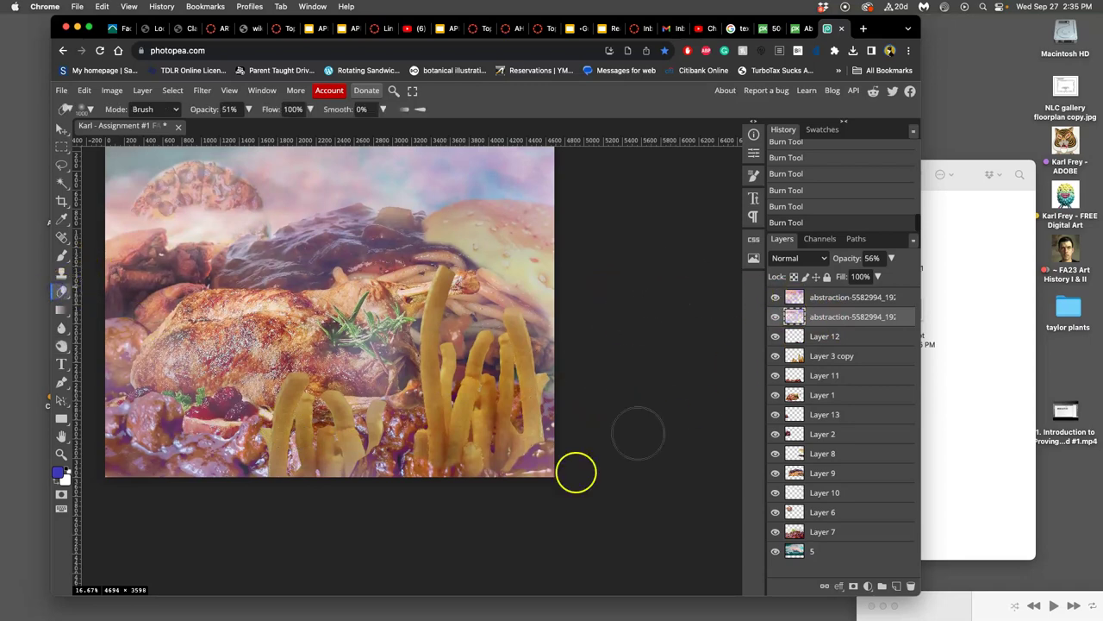
mouse_move(509, 485)
left_mouse_down()
mouse_move(365, 485)
mouse_move(404, 471)
mouse_move(381, 480)
mouse_move(542, 477)
mouse_move(496, 475)
left_mouse_up()
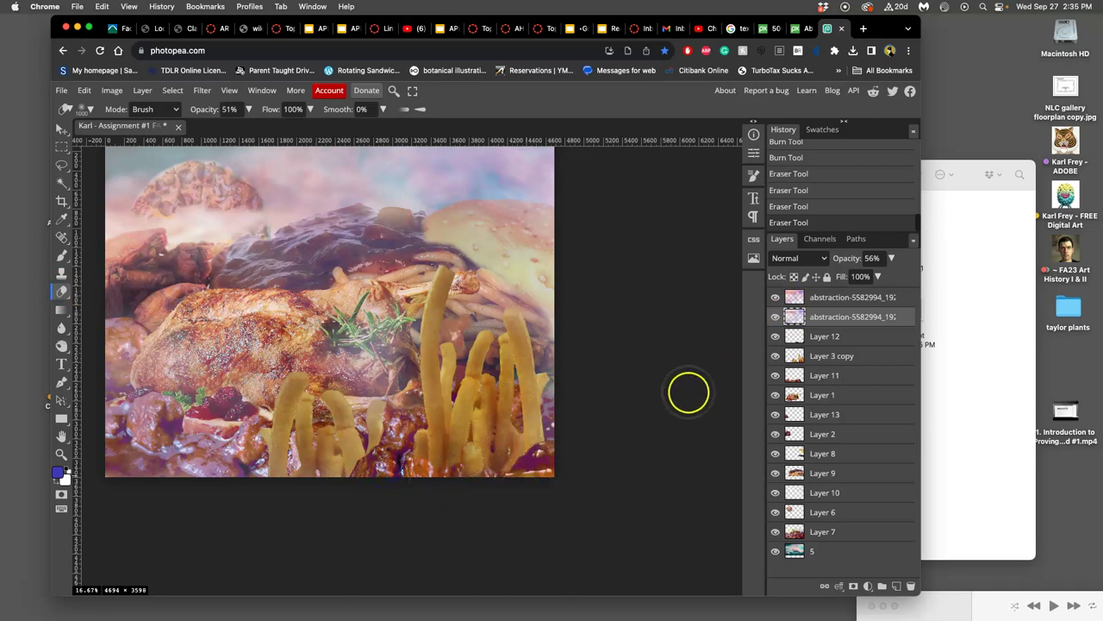
Magic Wand the empty area of Layer 12 with a 5 px feather, clear it repeatedly to soften the foreground gravy's edge, and deselect.
left_click(833, 336)
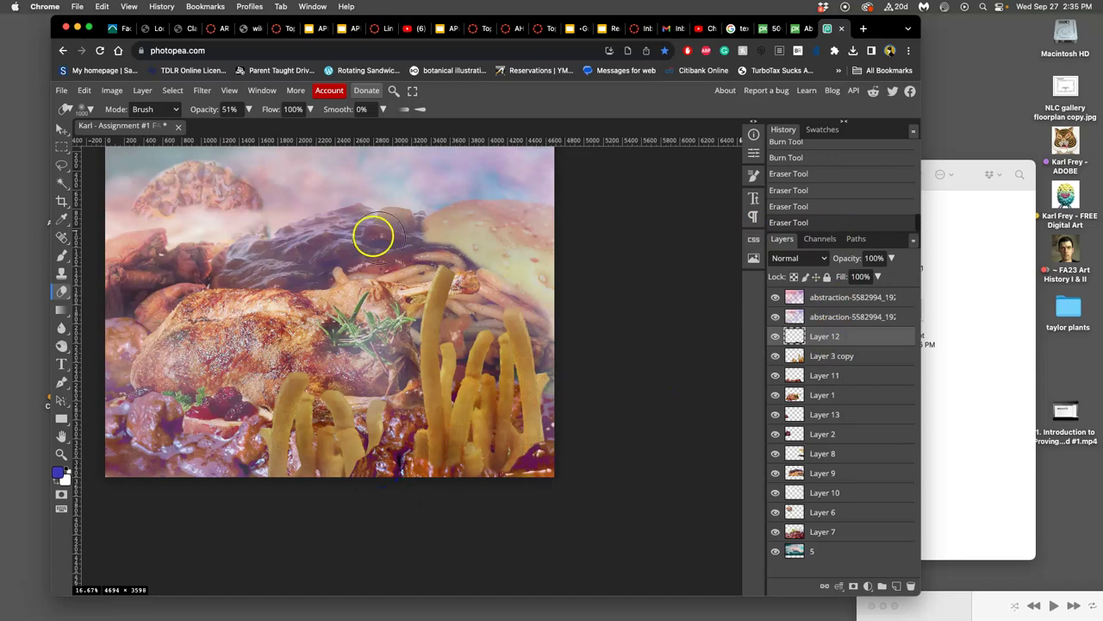
left_click(62, 182)
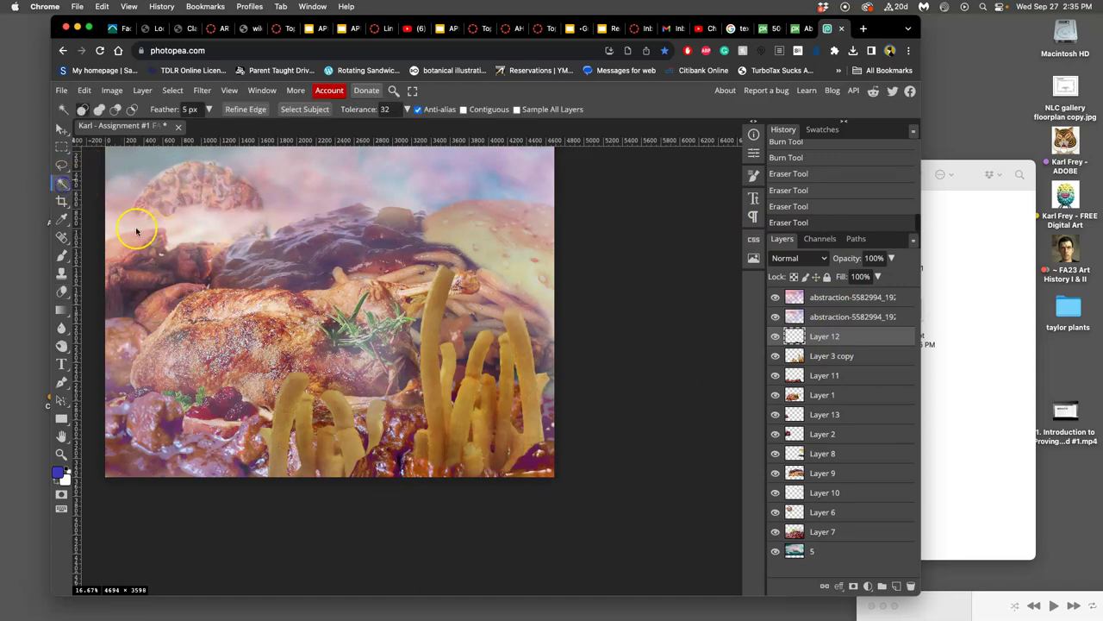
left_click(373, 438)
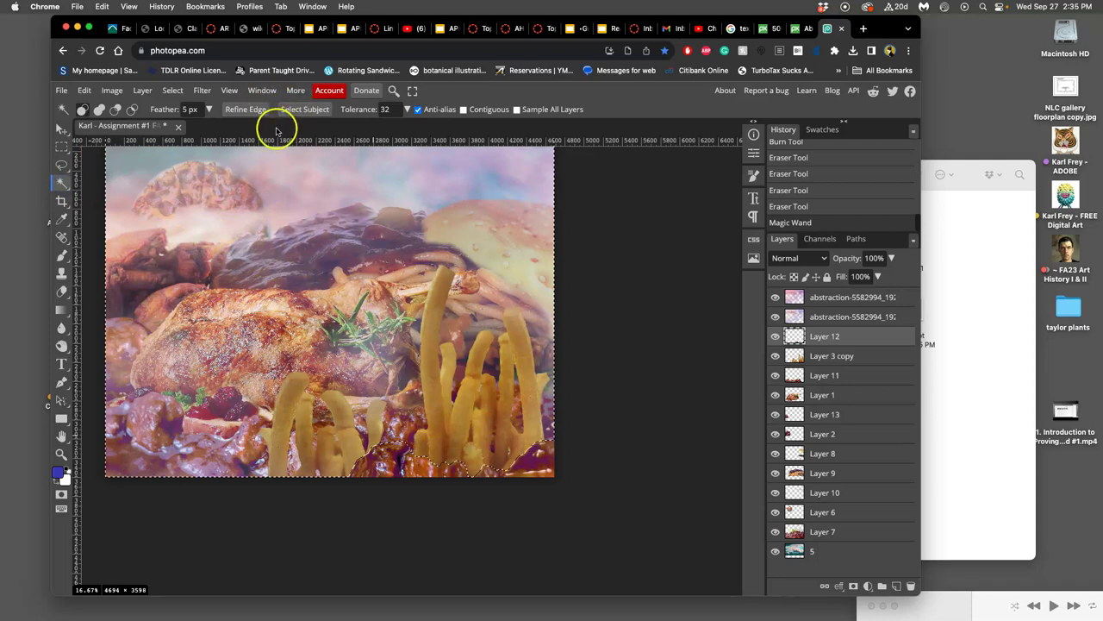
key("super+plus")
key("super+plus")
key("super+plus")
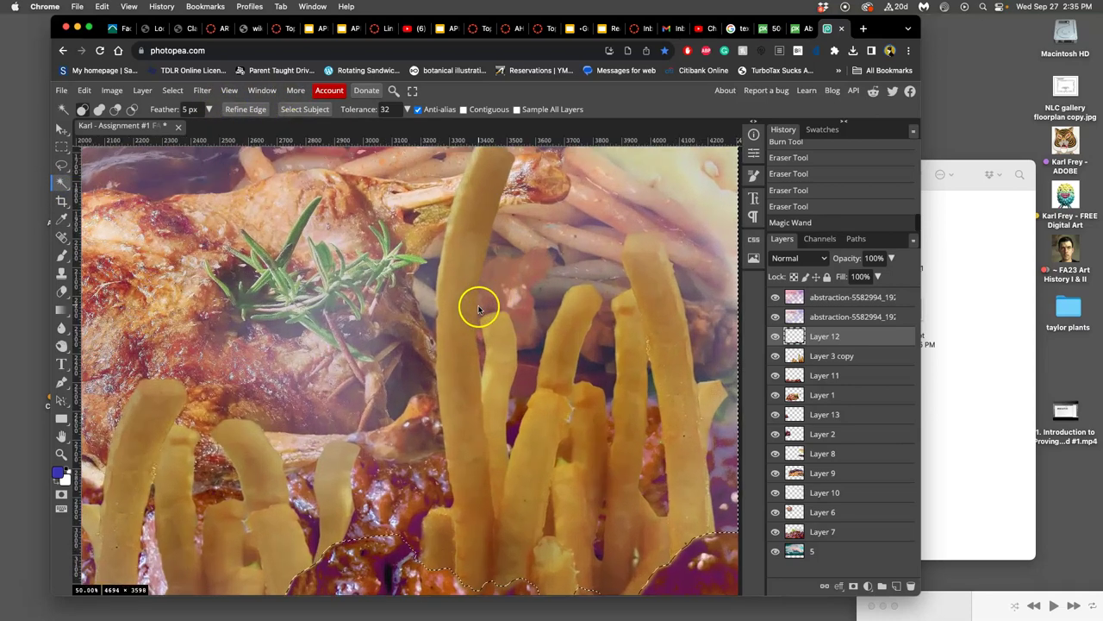
left_click_drag(473, 433, 503, 166)
key("Delete")
key("Delete")
key("Delete")
key("Delete")
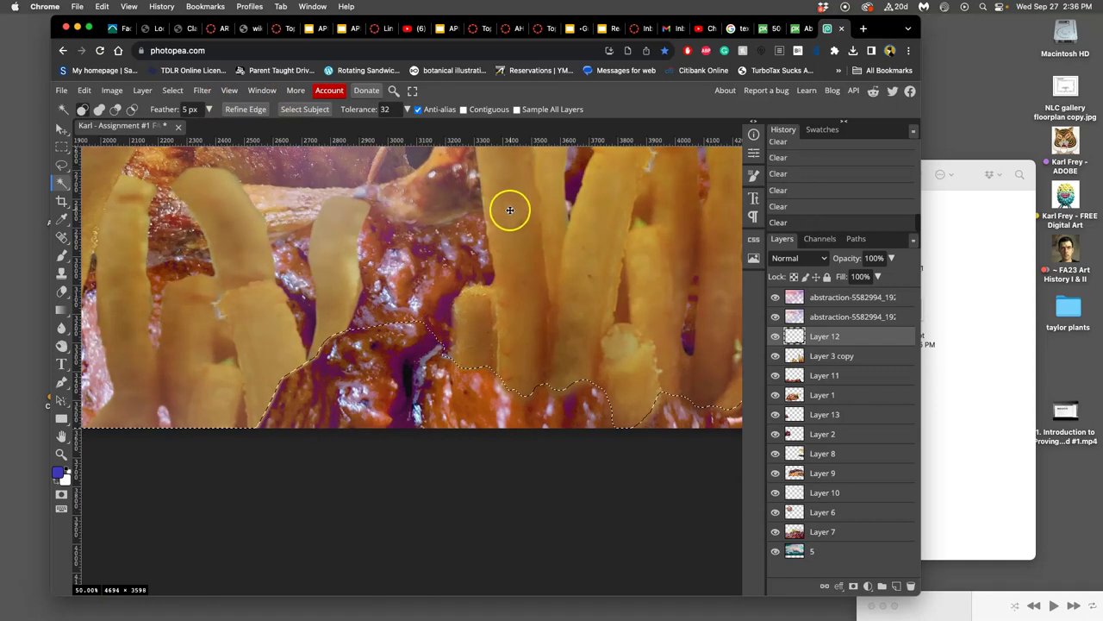
key("super+d")
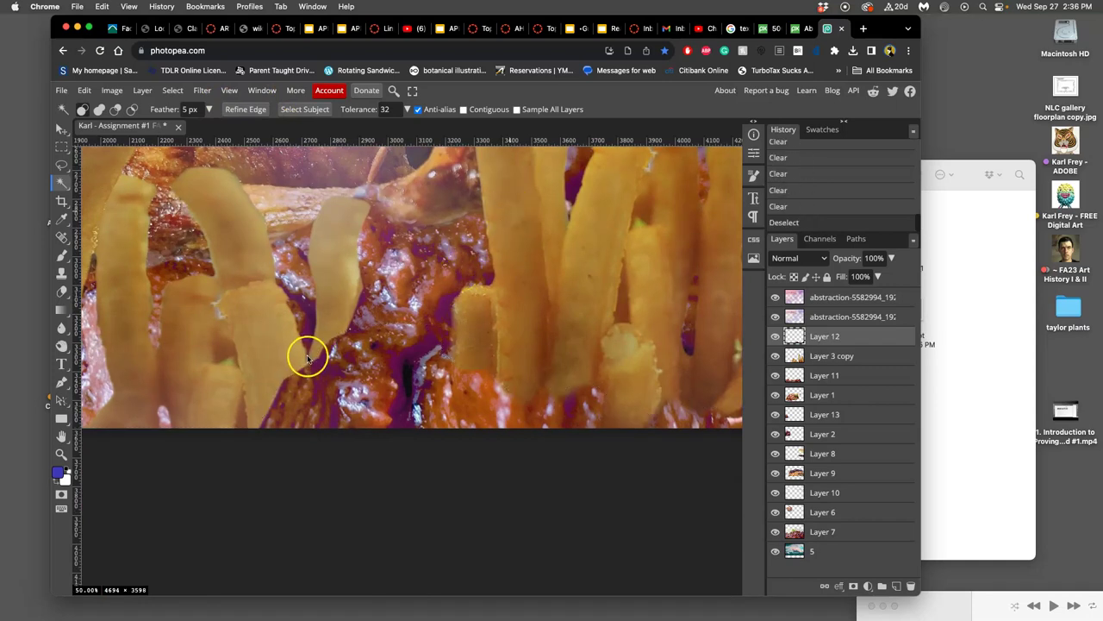
Set up the Eraser with 100% opacity, a 343 px brush and 0% hardness.
left_click(62, 291)
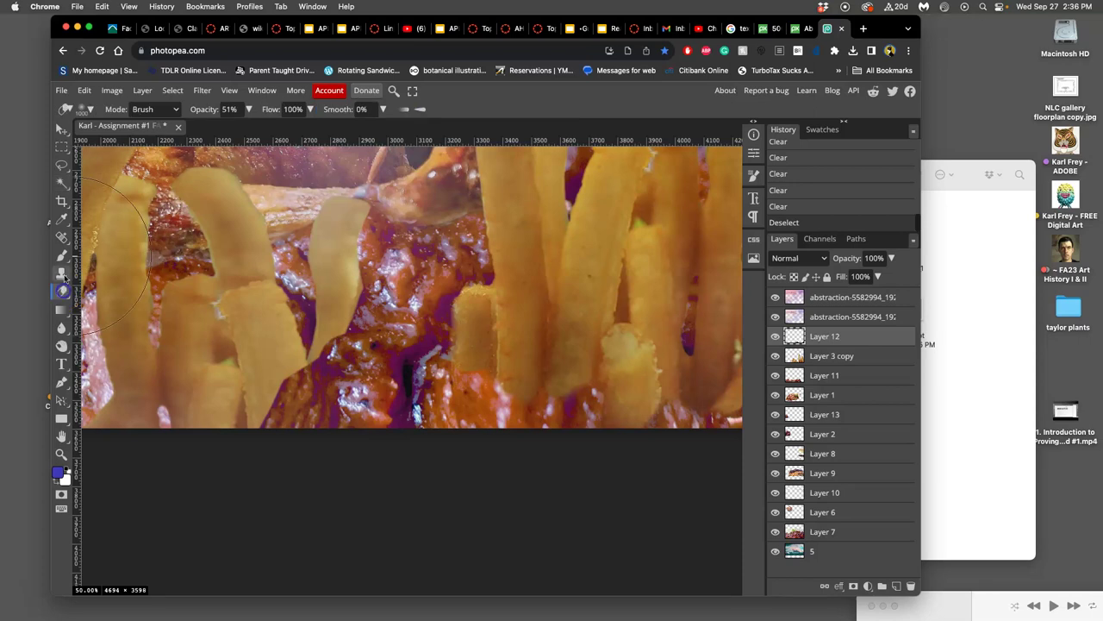
left_click(249, 108)
left_click_drag(222, 128, 235, 128)
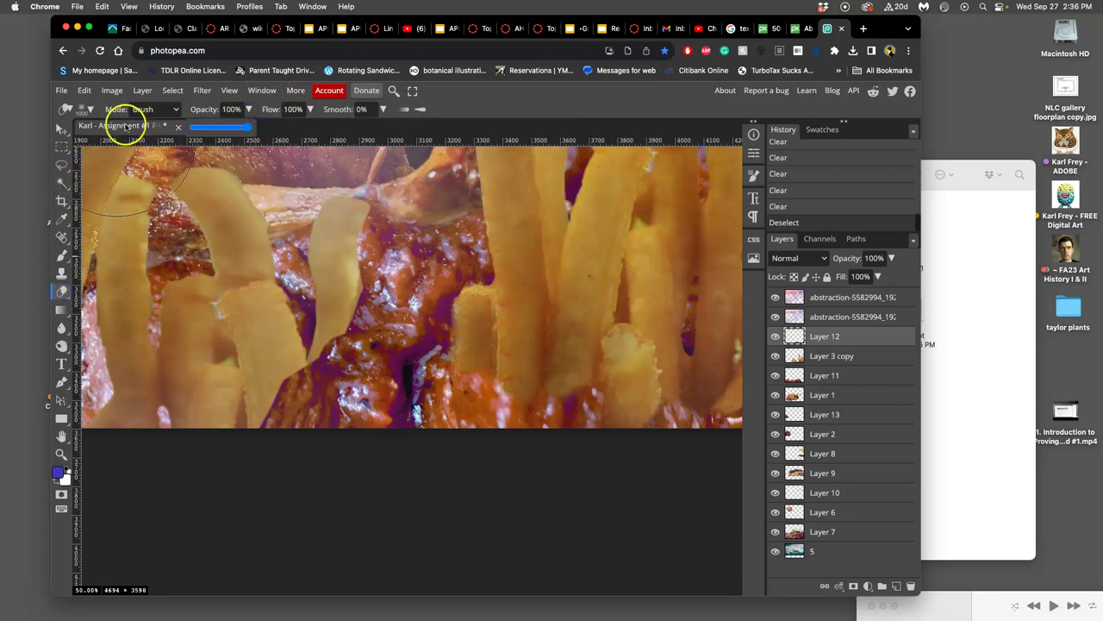
left_click(89, 108)
mouse_move(199, 142)
left_mouse_down()
mouse_move(158, 144)
mouse_move(179, 157)
mouse_move(169, 151)
left_mouse_up()
left_click(200, 142)
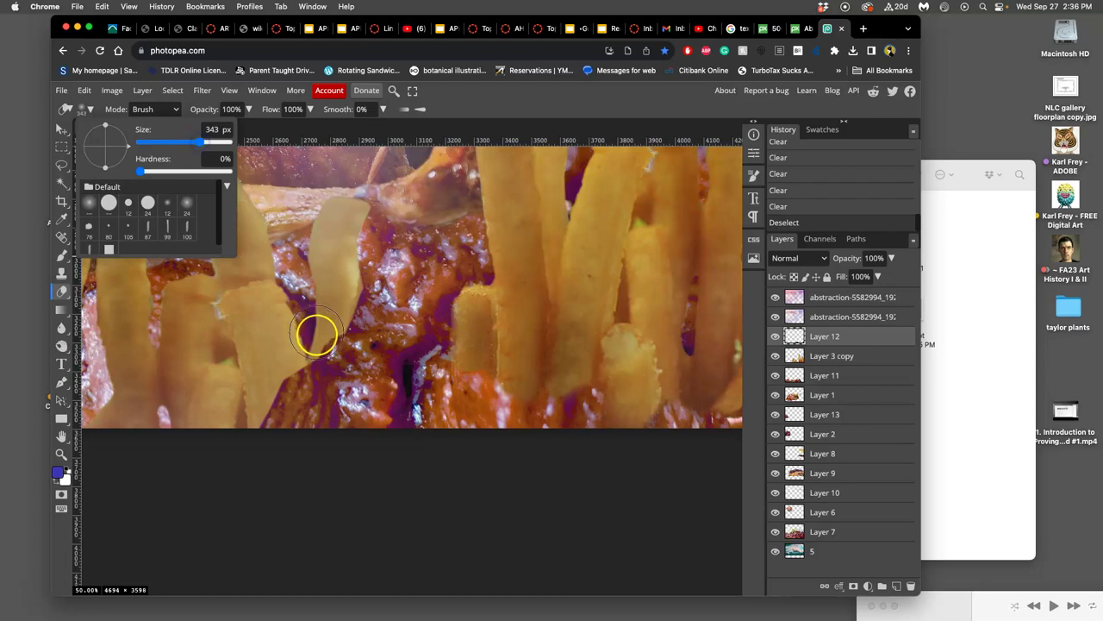
Undo the oversized eraser stroke on Layer 12 and set the Eraser to 100% opacity, a 70 px brush and 19% hardness.
mouse_move(312, 360)
left_mouse_down()
mouse_move(286, 347)
mouse_move(295, 301)
mouse_move(274, 256)
left_mouse_up()
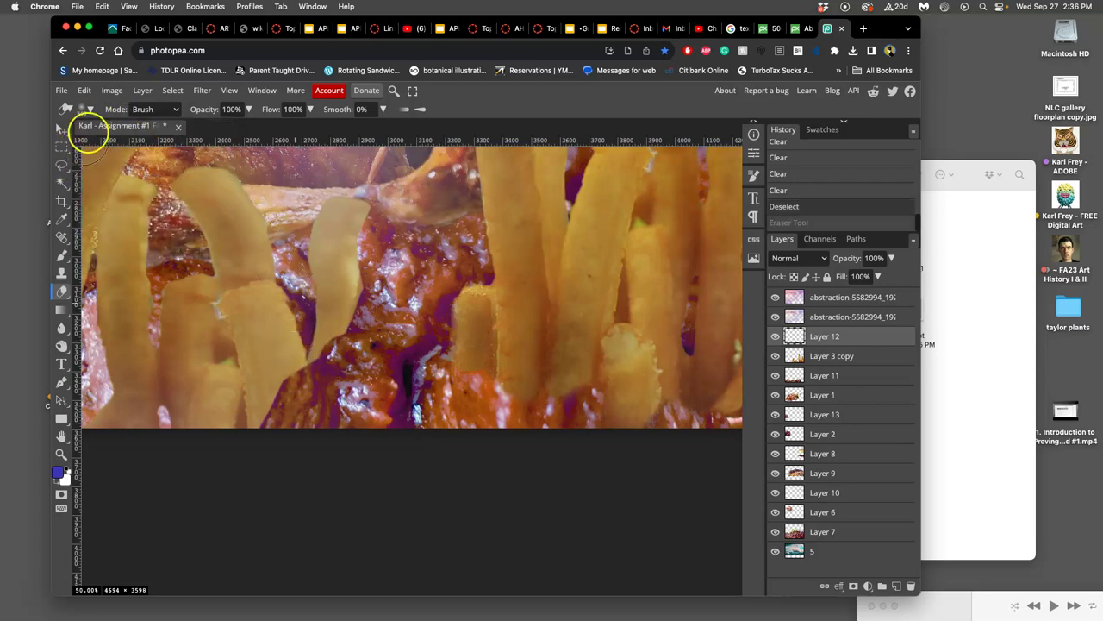
left_click(248, 109)
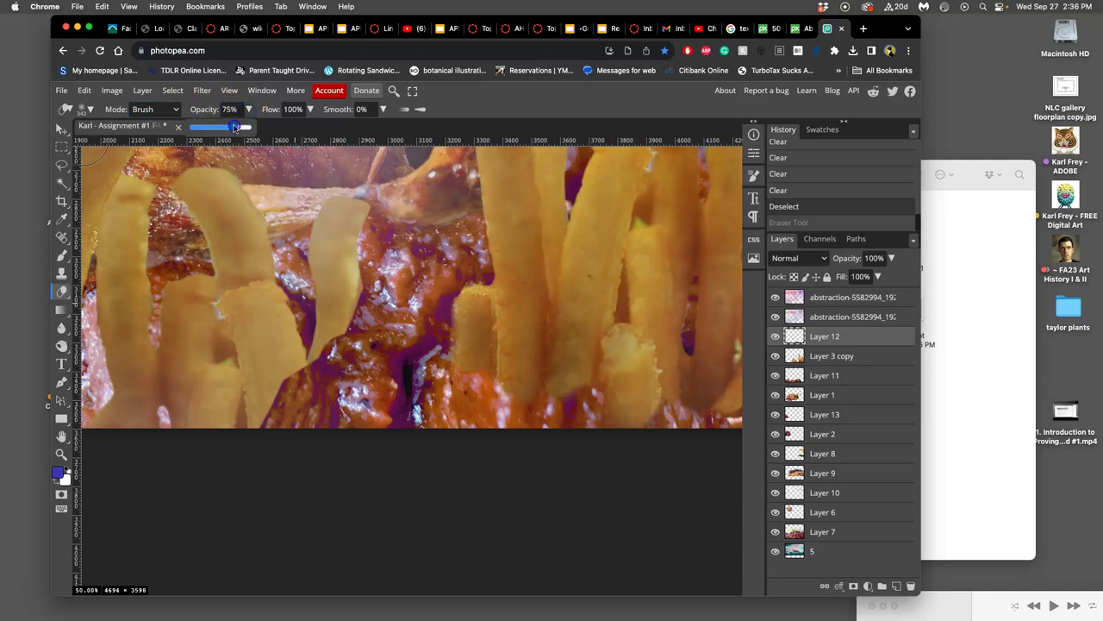
left_click_drag(239, 127, 251, 127)
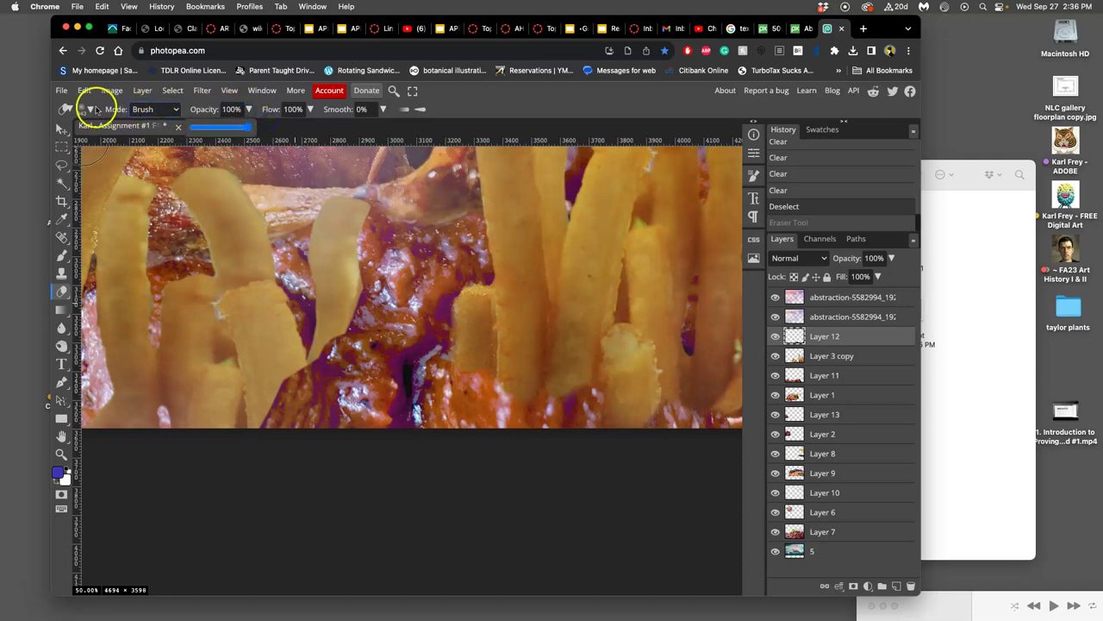
left_click(88, 108)
left_click(170, 142)
left_click(154, 171)
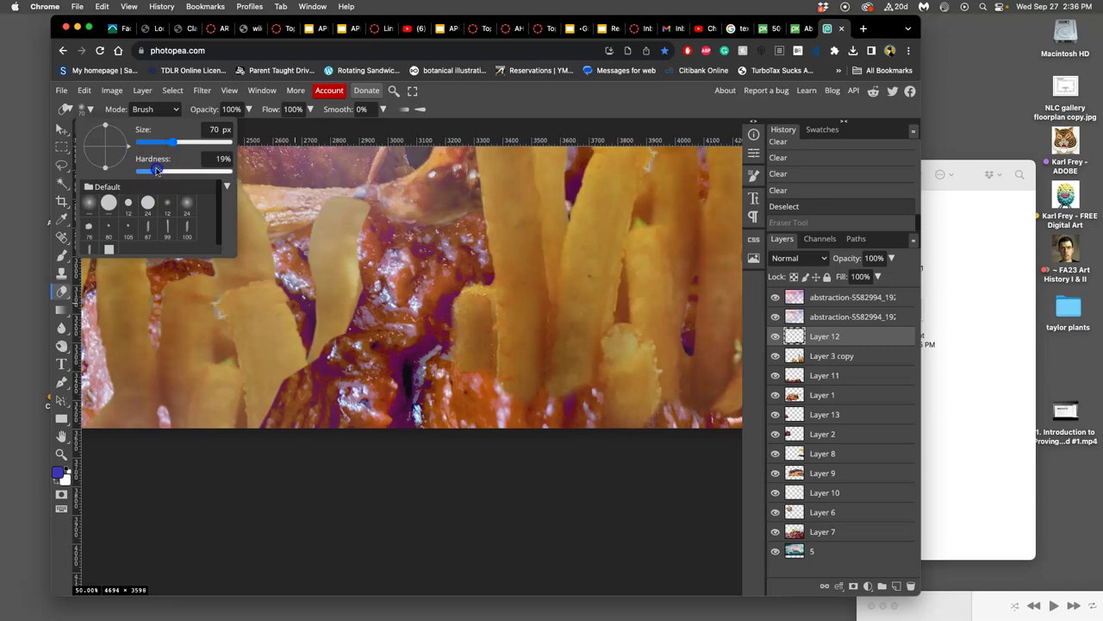
Erase Layer 12's gravy where it covers the bases of the left and middle fries.
left_click(321, 342)
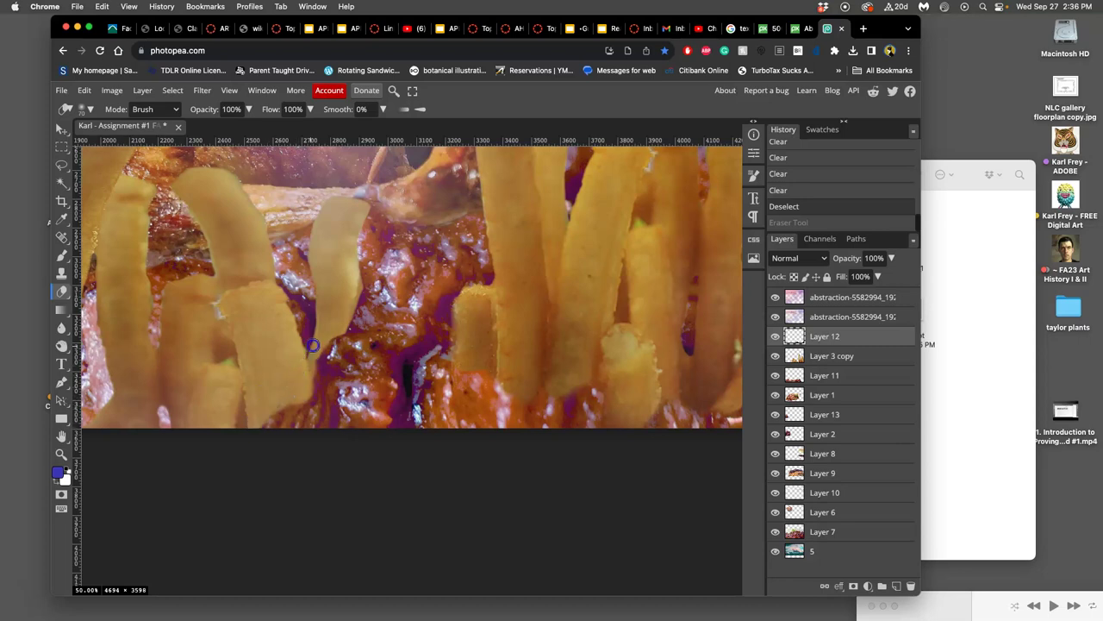
left_click_drag(362, 319, 472, 363)
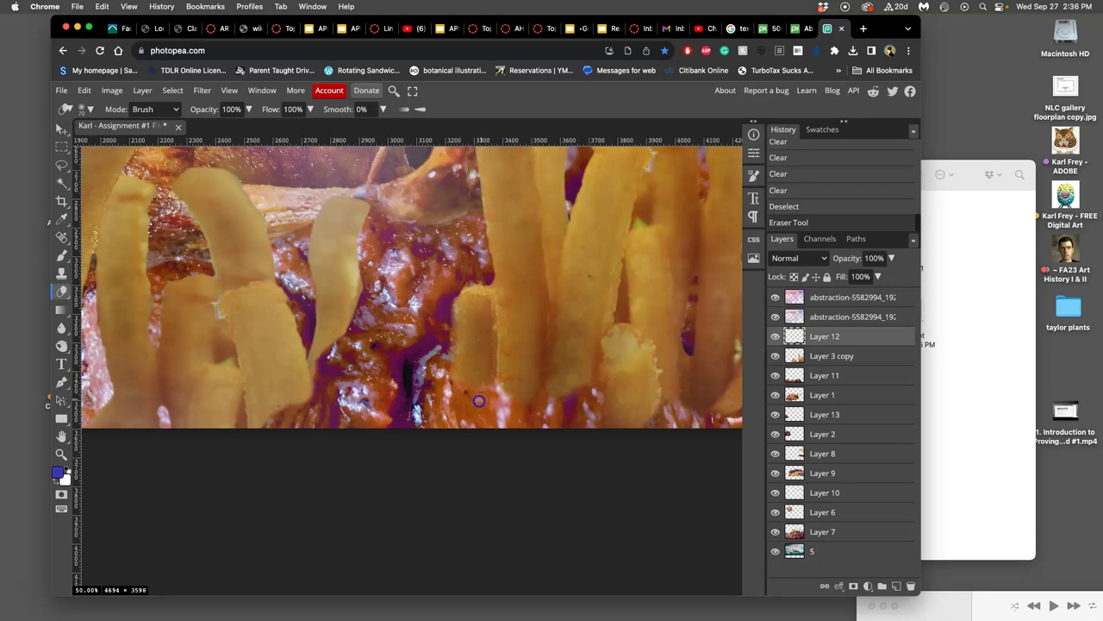
key("super+z")
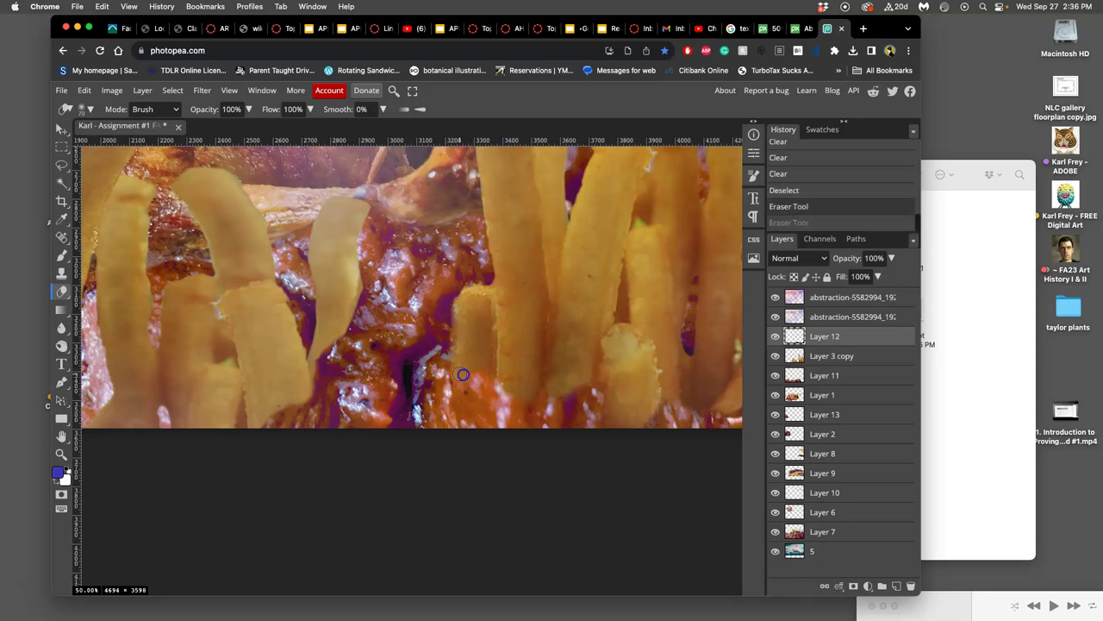
key("super+shift+z")
Erase Layer 12's gravy over the bases of the fries near the image's lower-right corner.
scroll(500, 365, "right", 6)
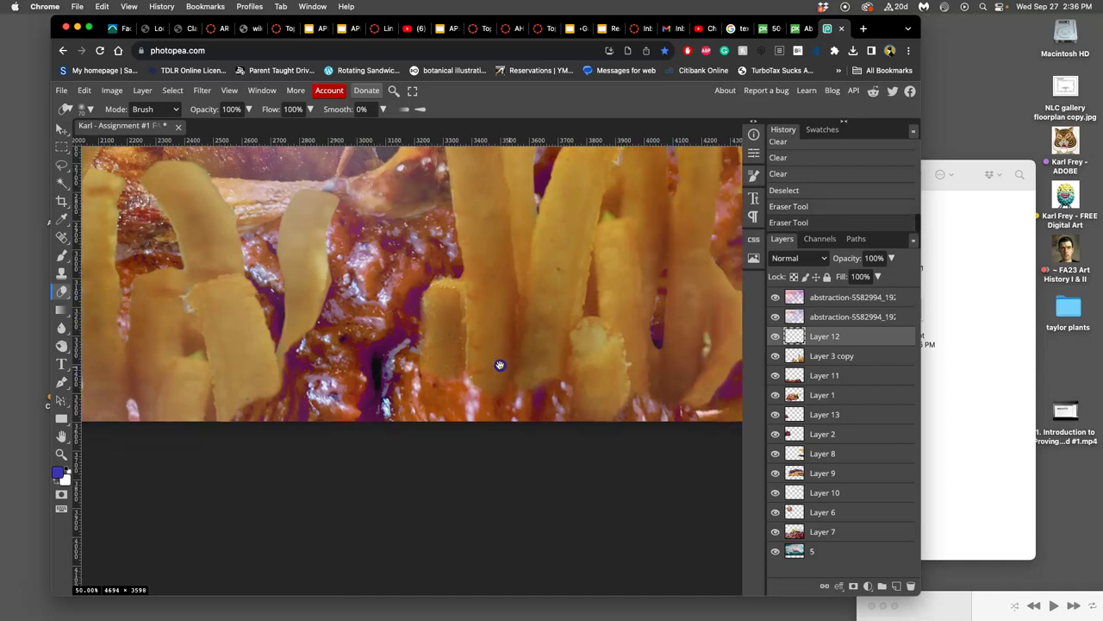
scroll(376, 368, "right", 2)
mouse_move(445, 354)
left_mouse_down()
mouse_move(574, 332)
mouse_move(505, 374)
mouse_move(465, 418)
mouse_move(500, 386)
left_mouse_up()
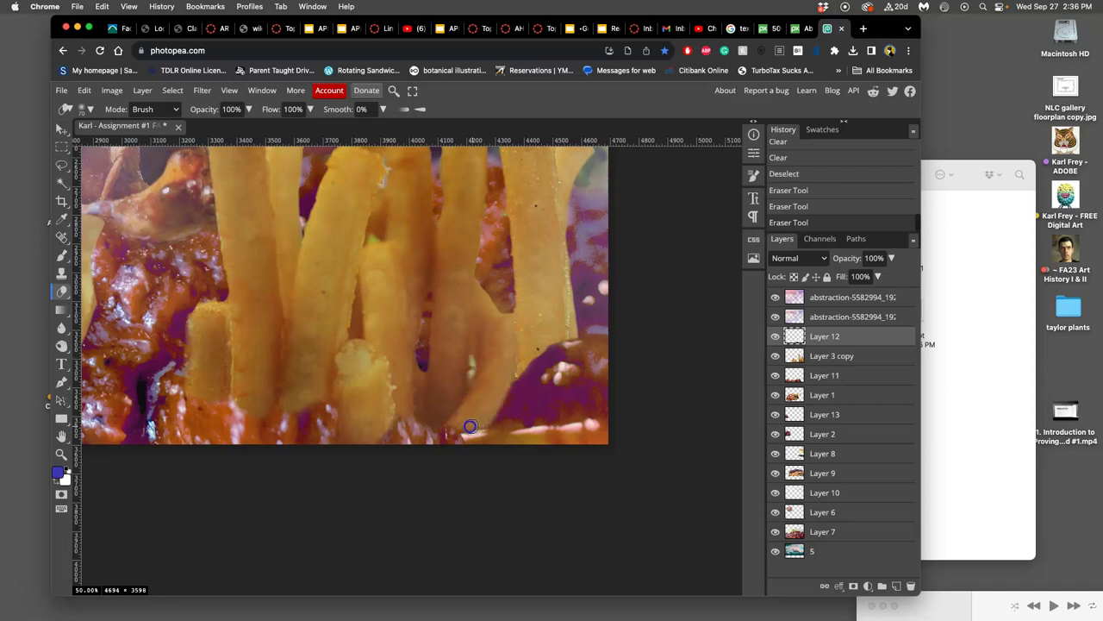
key("super+z")
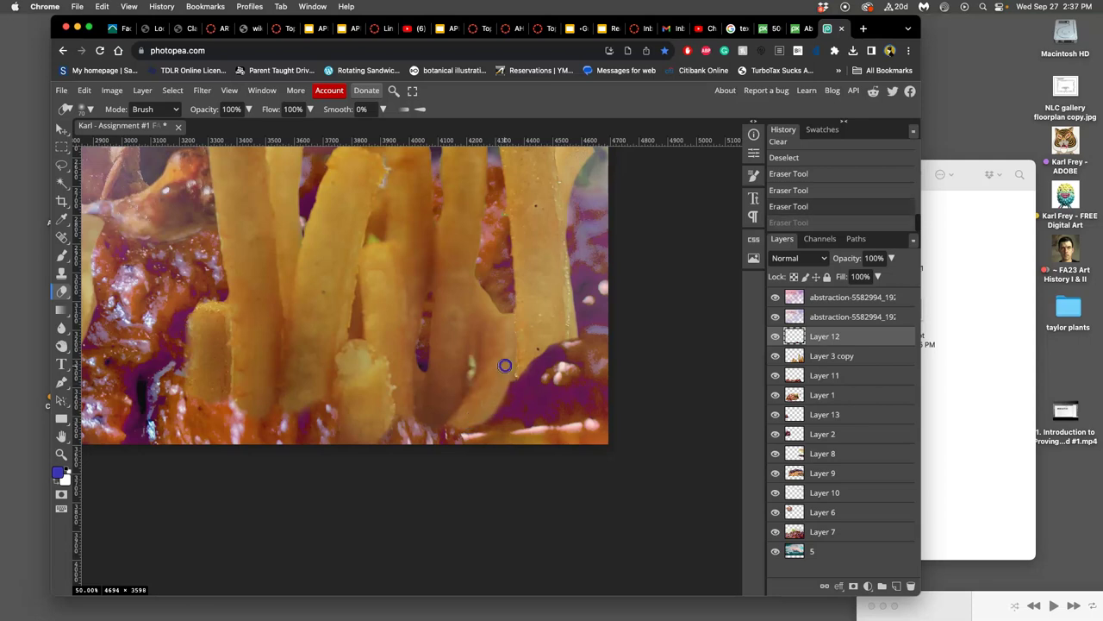
key("super+z")
key("super+z")
left_click_drag(500, 373, 508, 372)
mouse_move(485, 415)
left_mouse_down()
mouse_move(497, 382)
mouse_move(379, 270)
mouse_move(486, 289)
left_mouse_up()
key("super+minus")
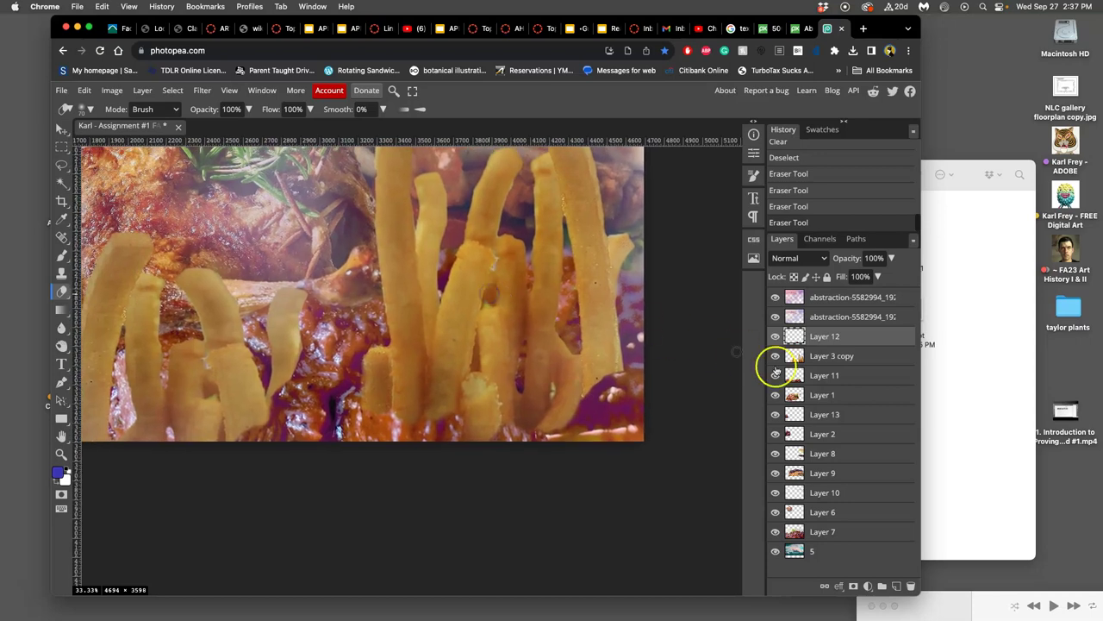
Magic Wand the green spot between the right-hand fries on Layer 3 copy, using a 1 px feather.
left_click(819, 357)
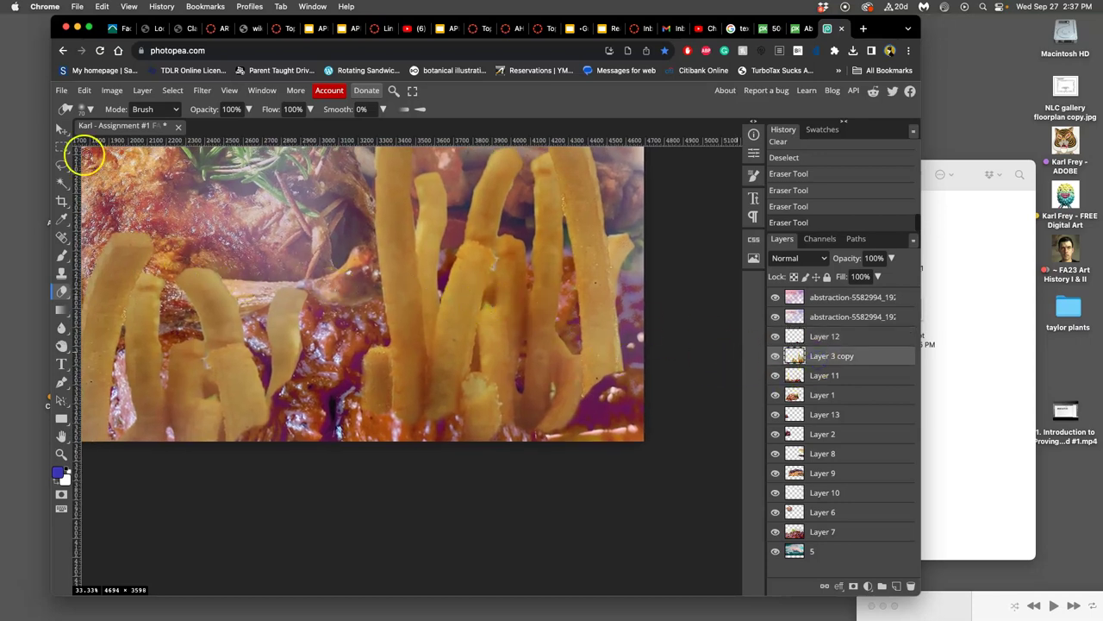
left_click(61, 182)
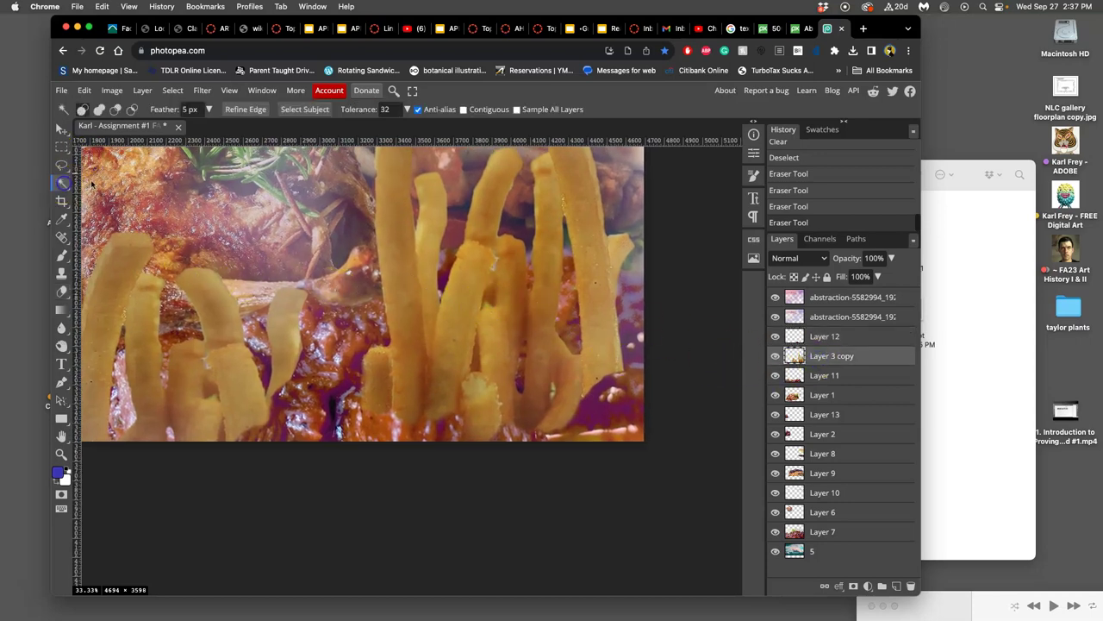
left_click(487, 308)
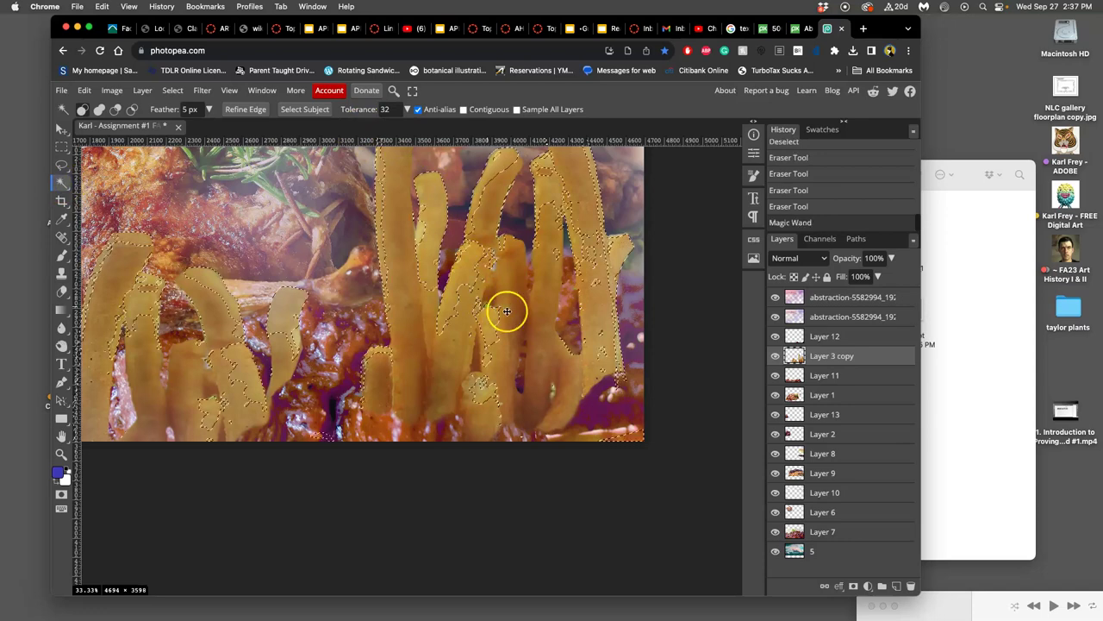
scroll(492, 306, "up", 1)
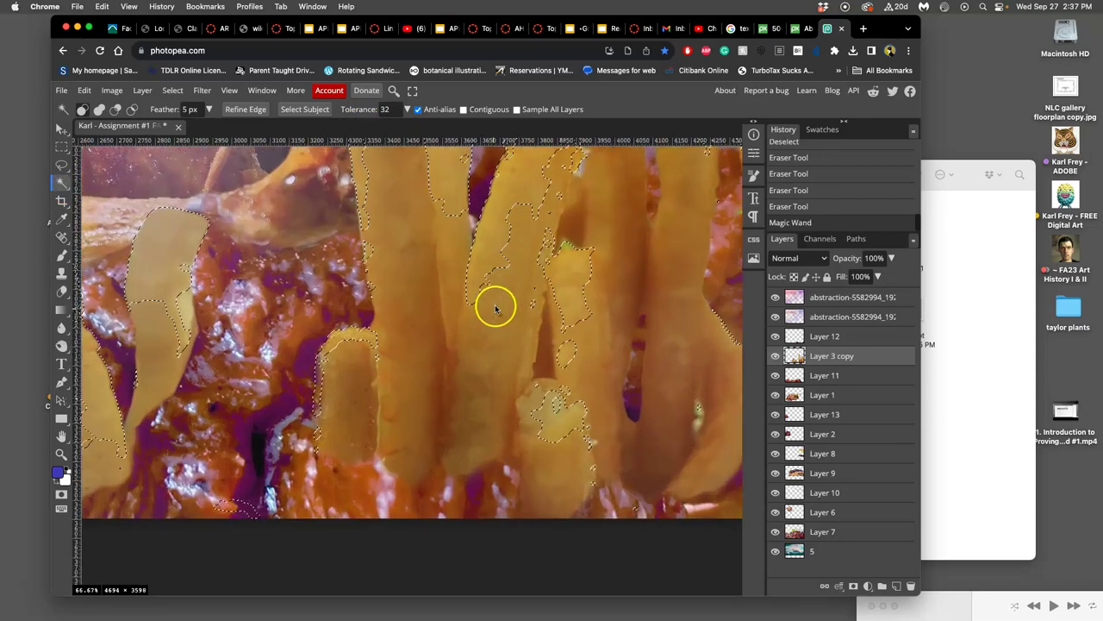
scroll(524, 284, "up", 1)
left_click(188, 110)
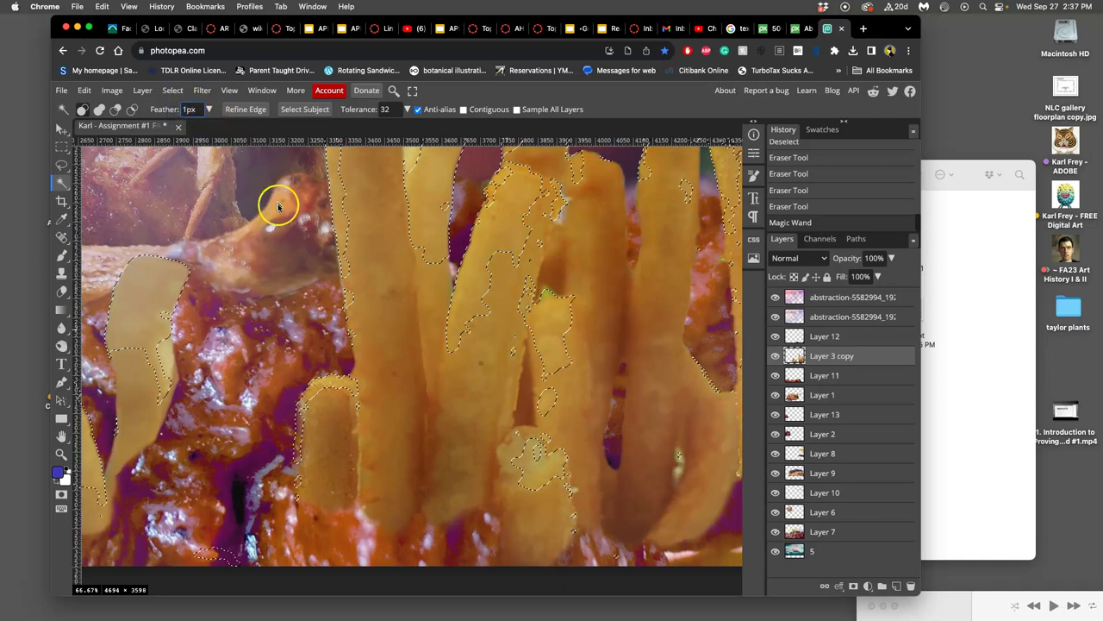
key("super+d")
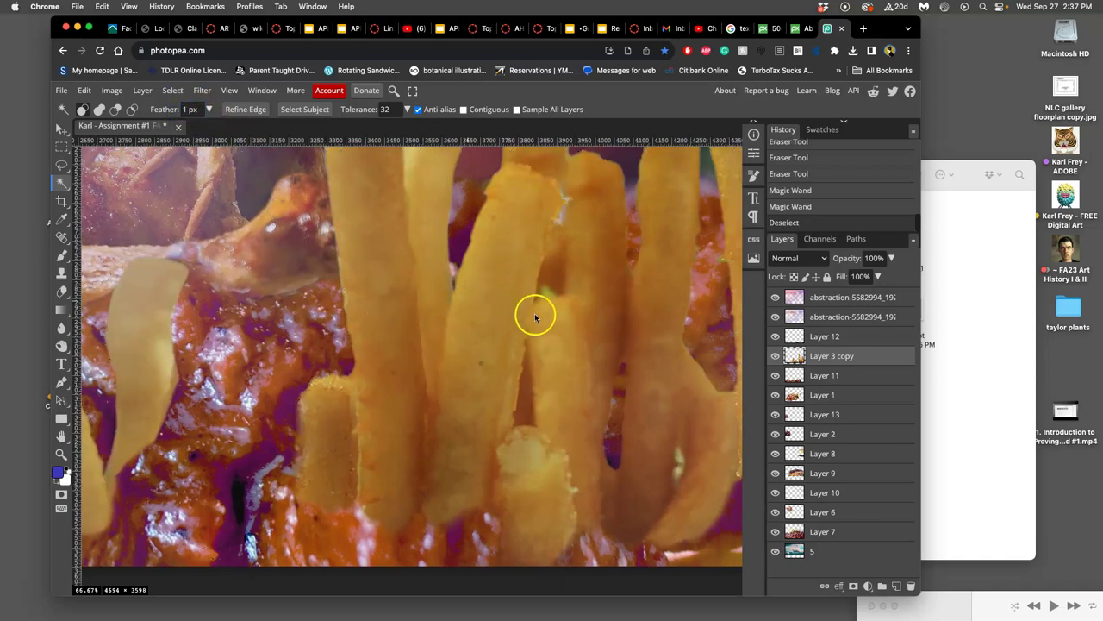
left_click(538, 316)
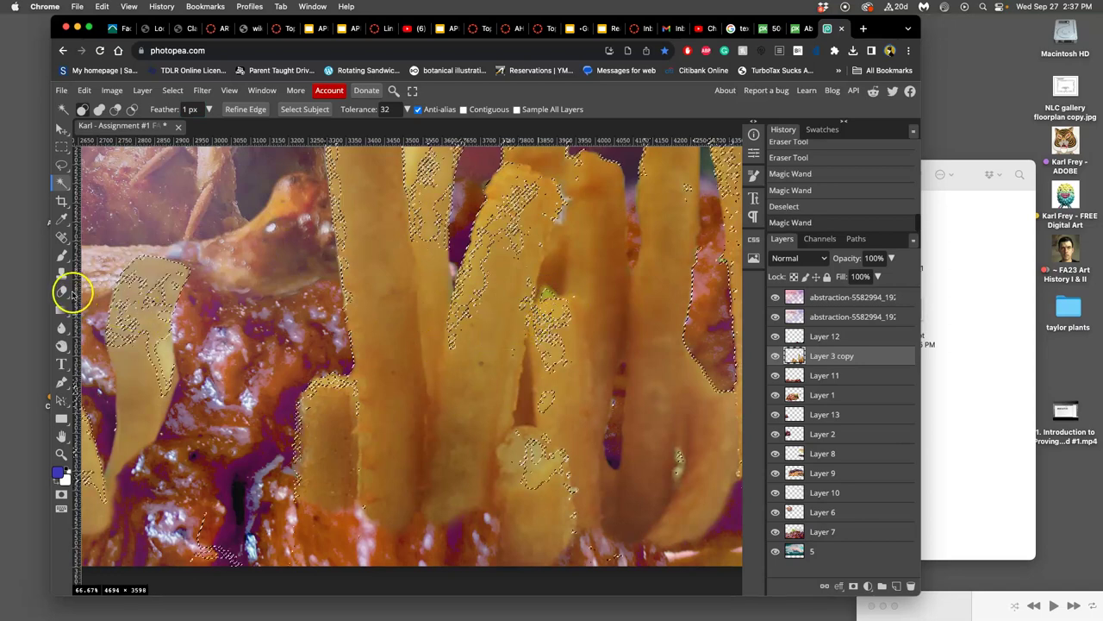
Try to dodge the selected green spot between the fries with a 56 px brush.
left_click(61, 346)
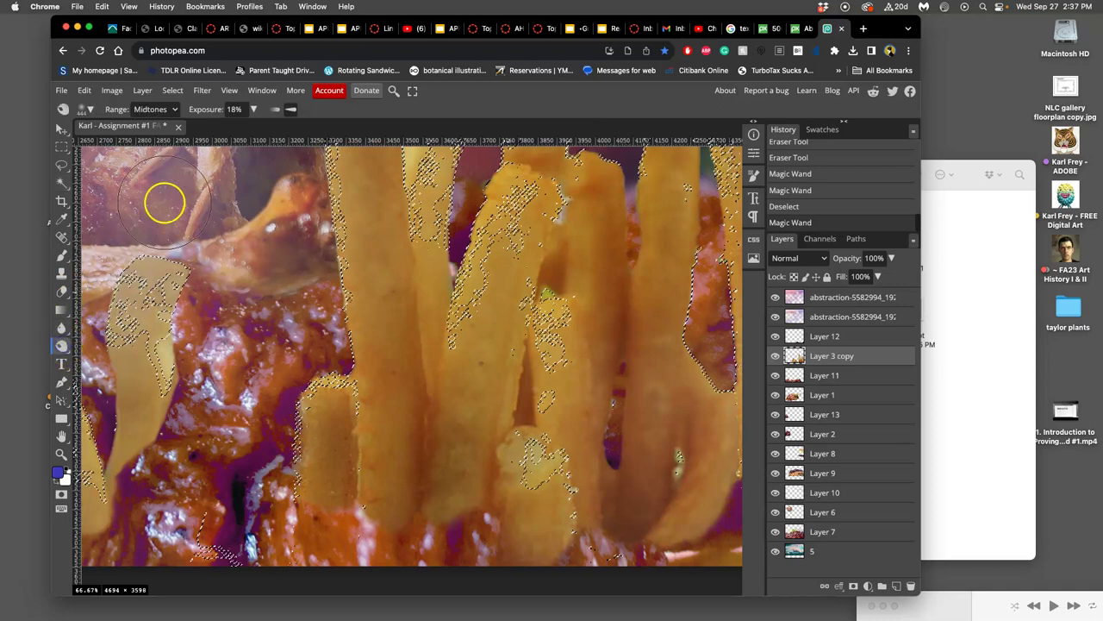
right_click(61, 346)
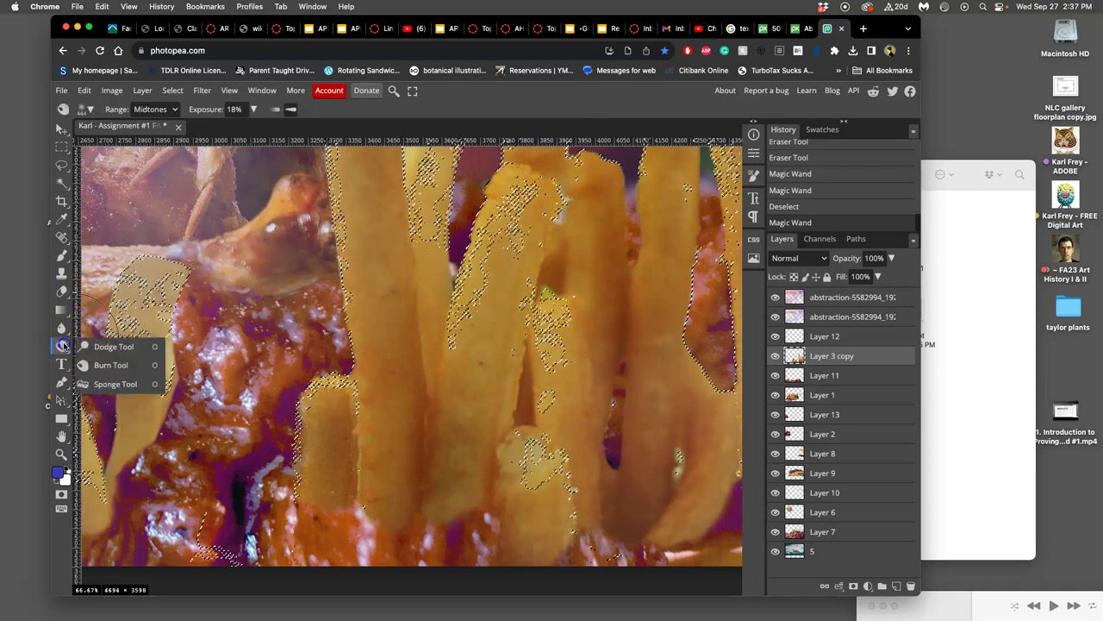
left_click(91, 365)
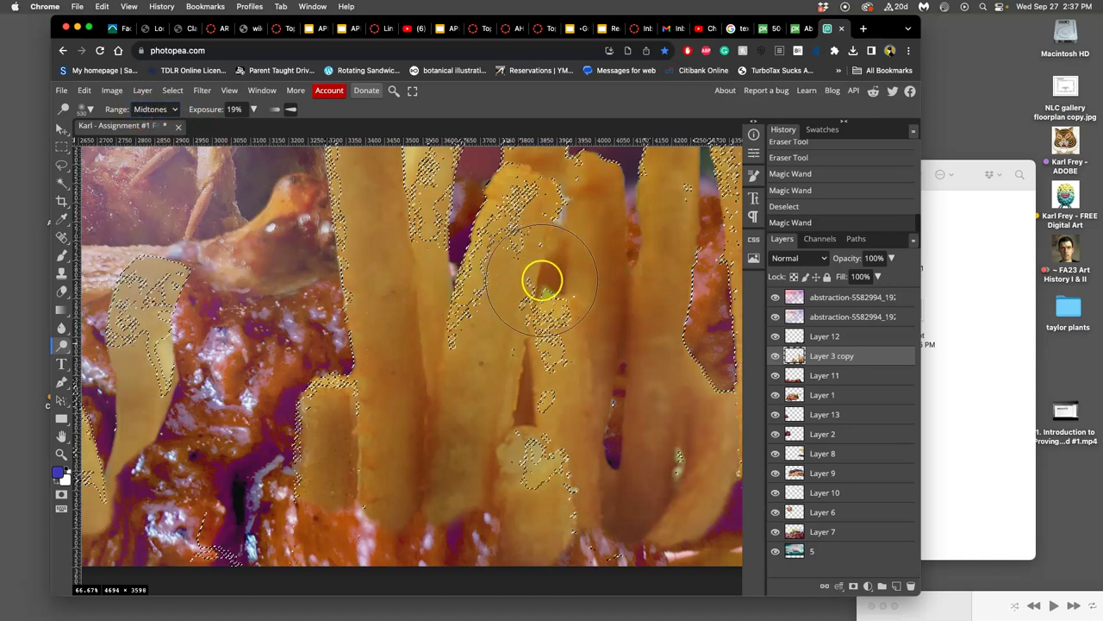
left_click(86, 111)
left_click(153, 142)
left_click_drag(149, 141, 173, 141)
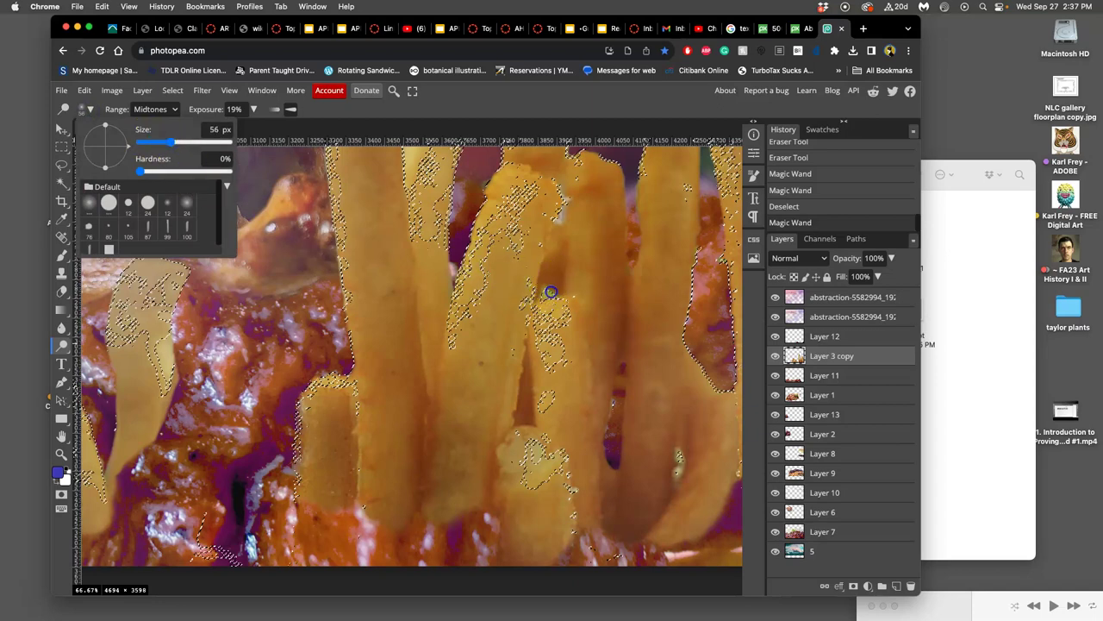
left_click(538, 293)
left_click(545, 293)
left_click(545, 294)
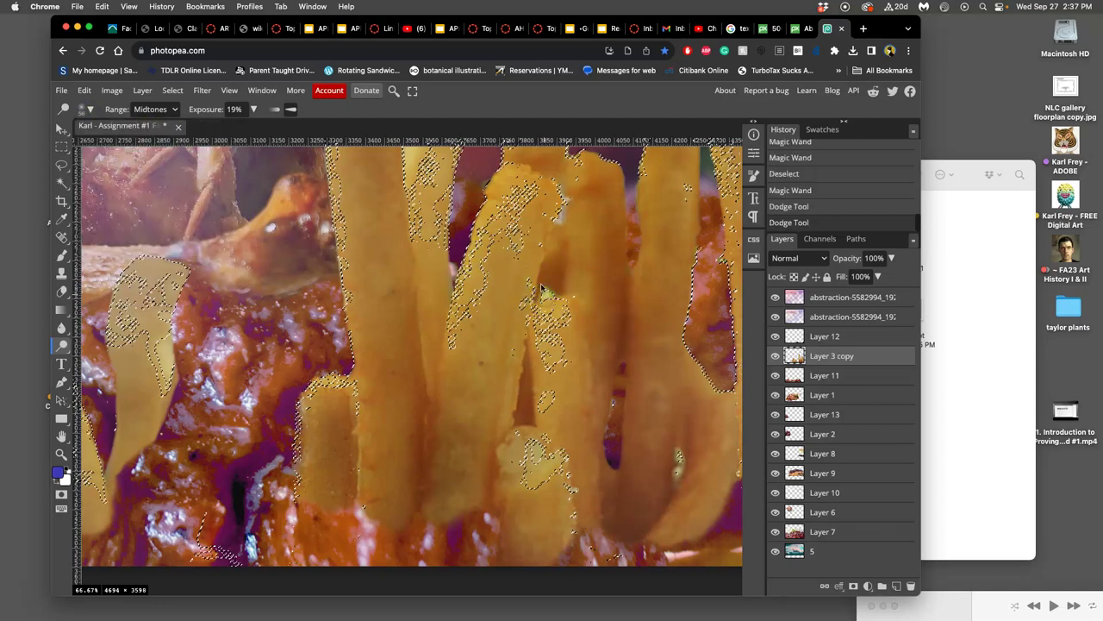
key("ctrl+z")
Burn the selected green spot between the right-hand fries on Layer 3 copy with a 117 px brush.
right_click(62, 345)
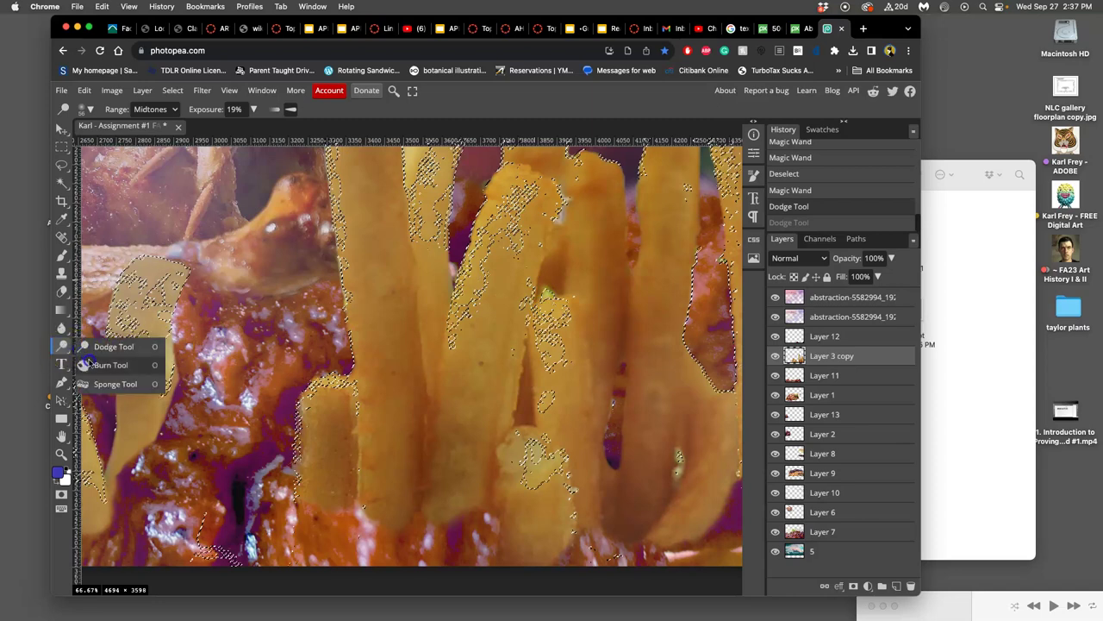
left_click(102, 365)
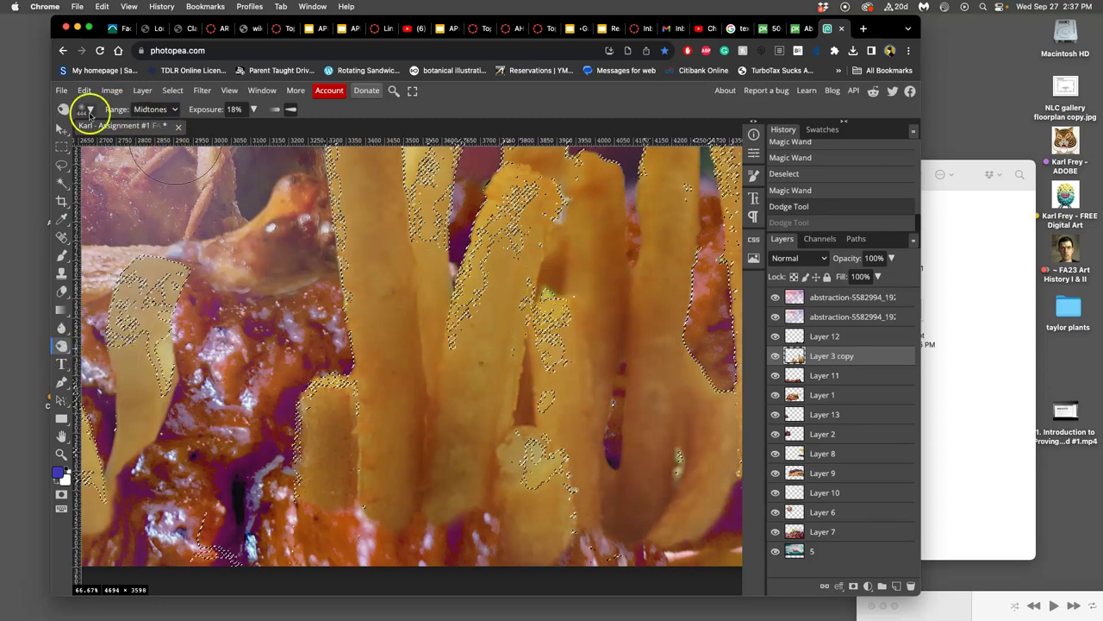
left_click(90, 112)
left_click(158, 142)
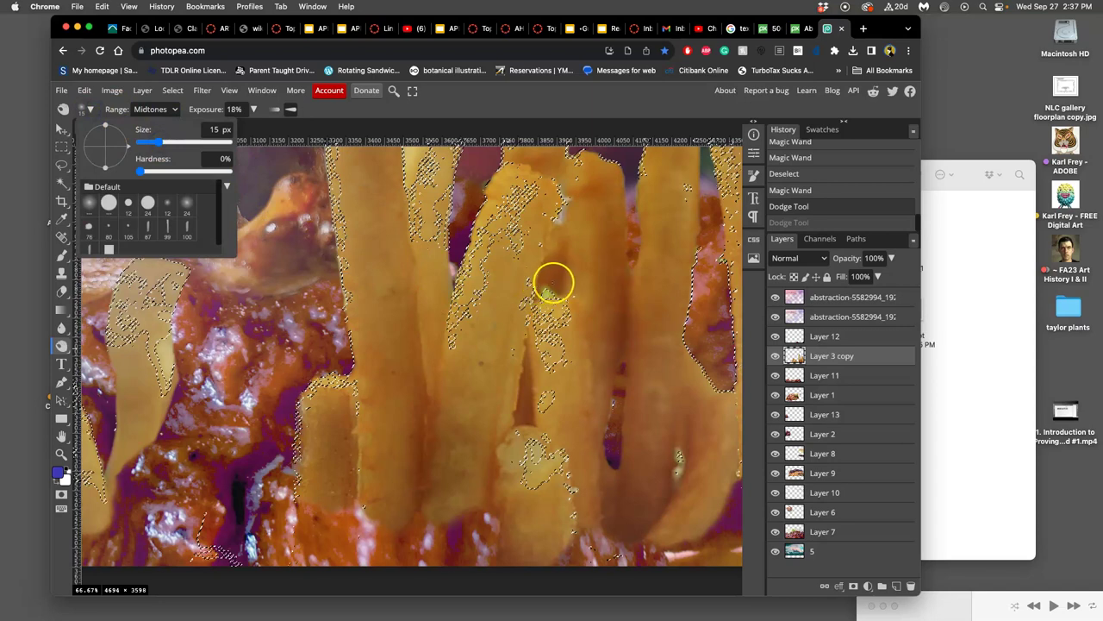
left_click_drag(160, 141, 179, 141)
left_click(548, 293)
left_click(549, 293)
left_click(550, 291)
left_click(549, 291)
left_click(547, 291)
left_click(540, 300)
key("space")
left_click_drag(251, 385, 509, 337)
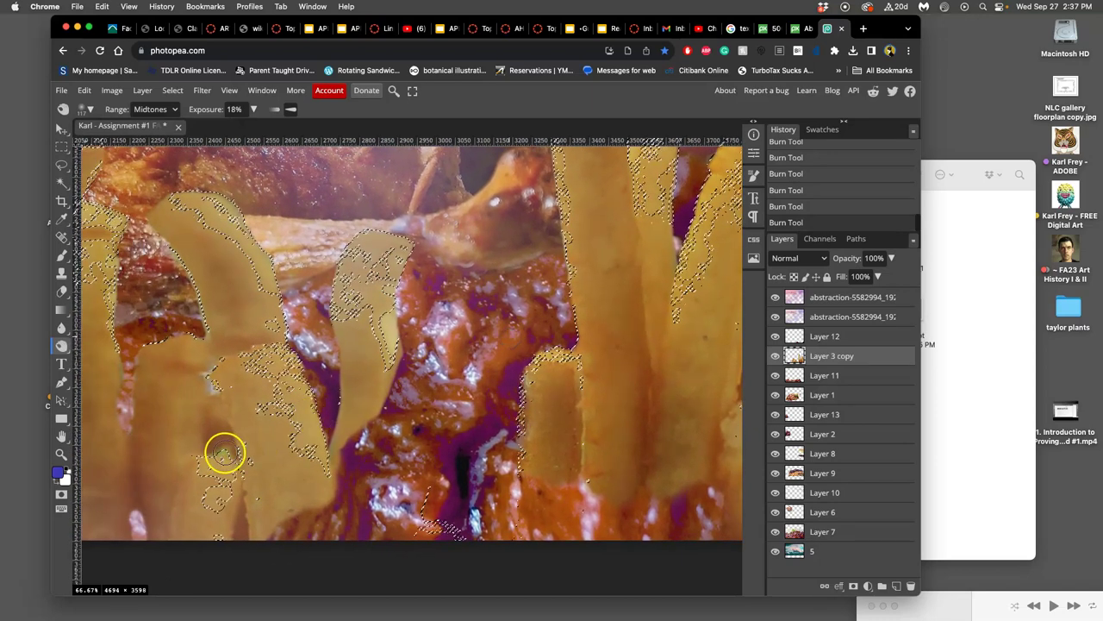
key("space")
left_click_drag(237, 414, 242, 379)
left_click_drag(360, 333, 259, 375)
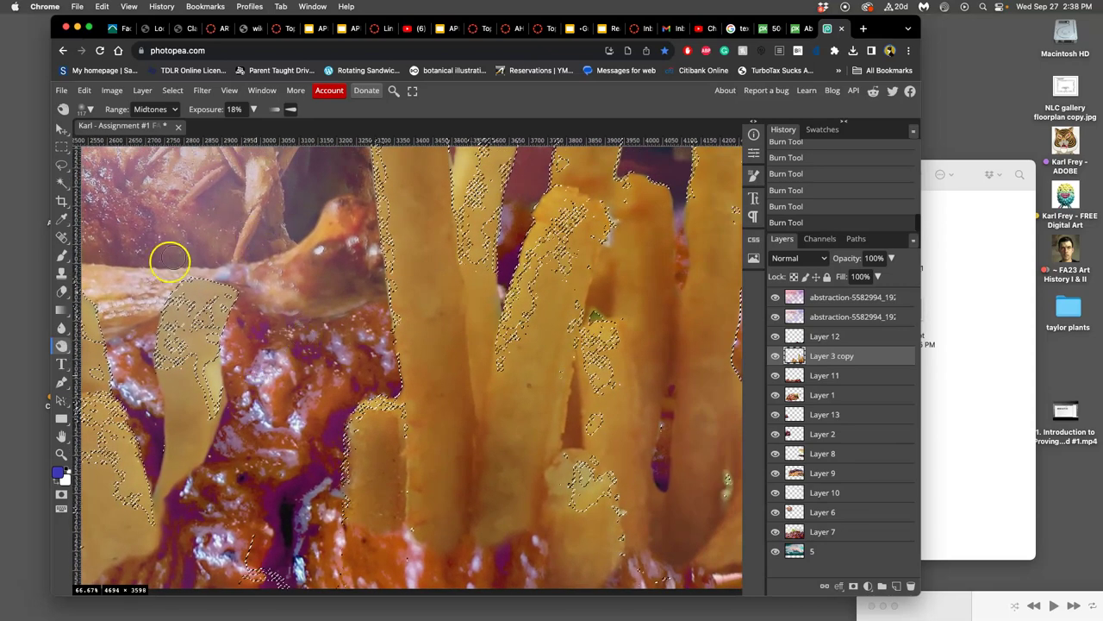
Desaturate the selected green spot between the right-hand fries using a 41 px Sponge at 39% flow and 4% hardness.
right_click(61, 345)
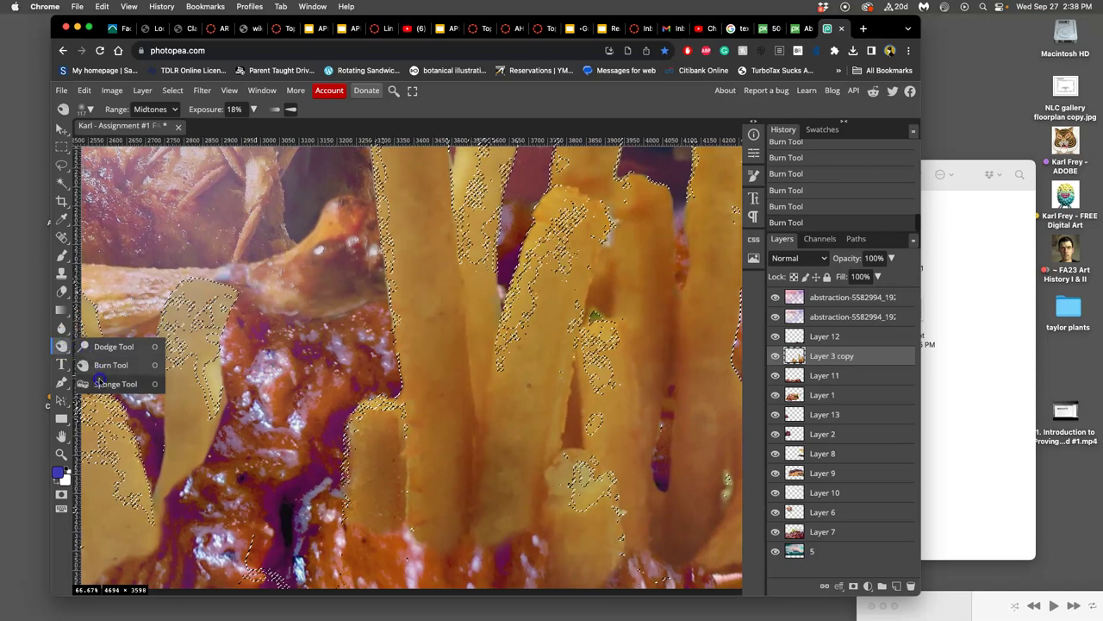
left_click(102, 383)
left_click(239, 111)
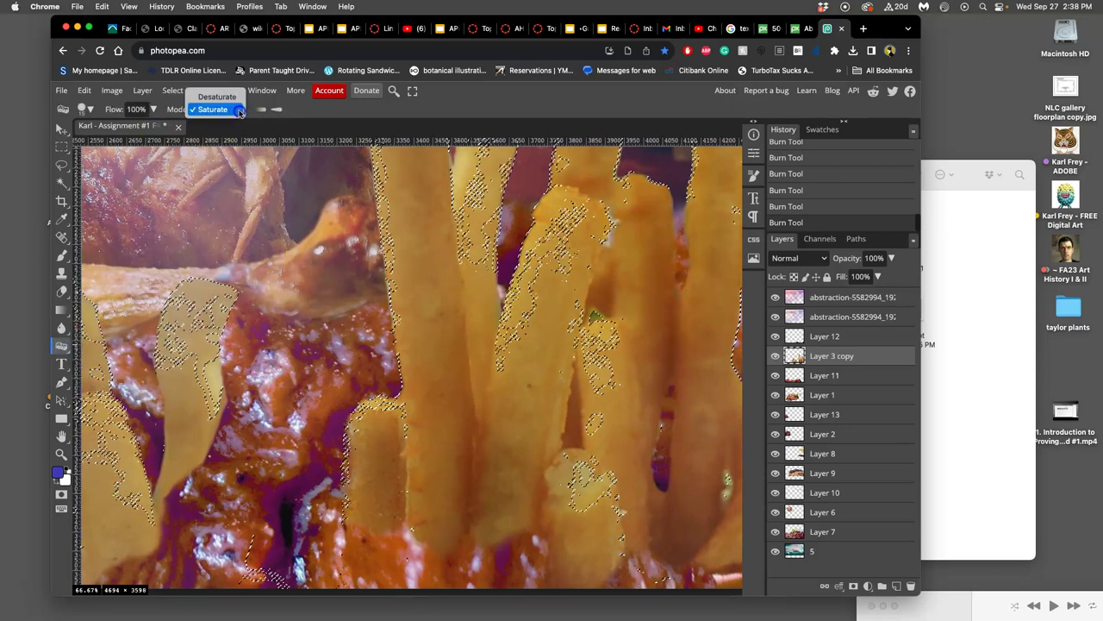
left_click(225, 97)
left_click(279, 112)
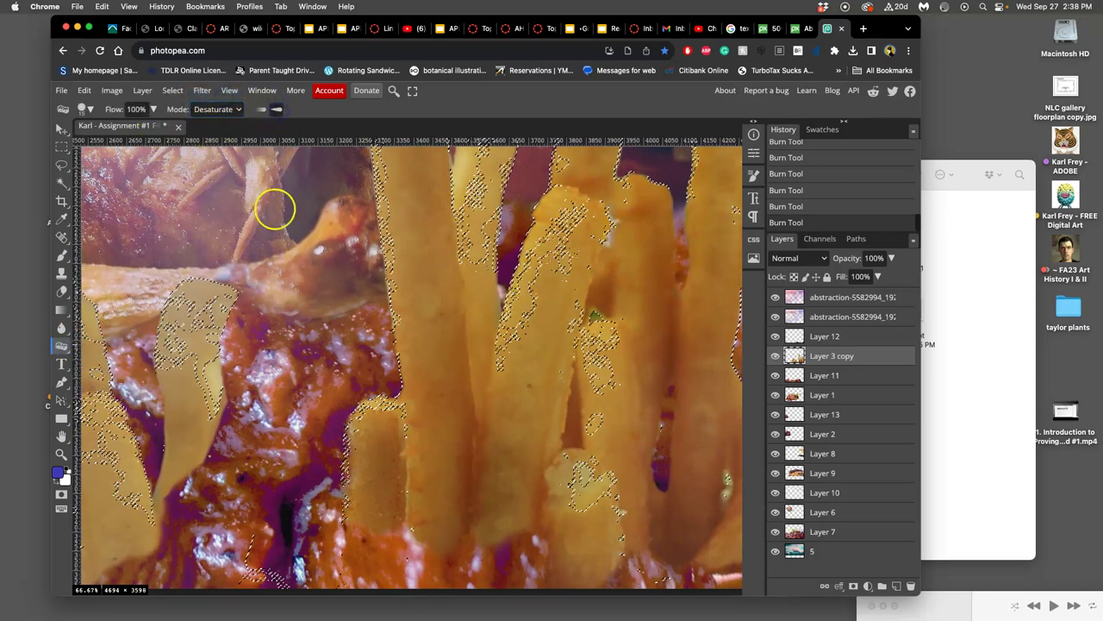
left_click(153, 110)
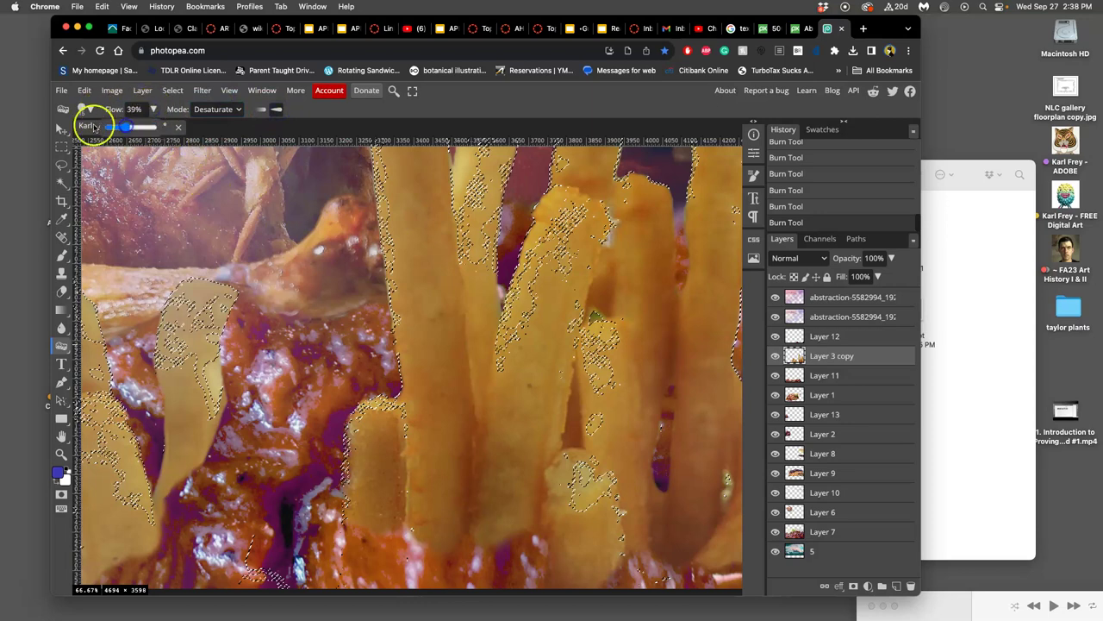
left_click(88, 110)
left_click_drag(148, 173, 132, 177)
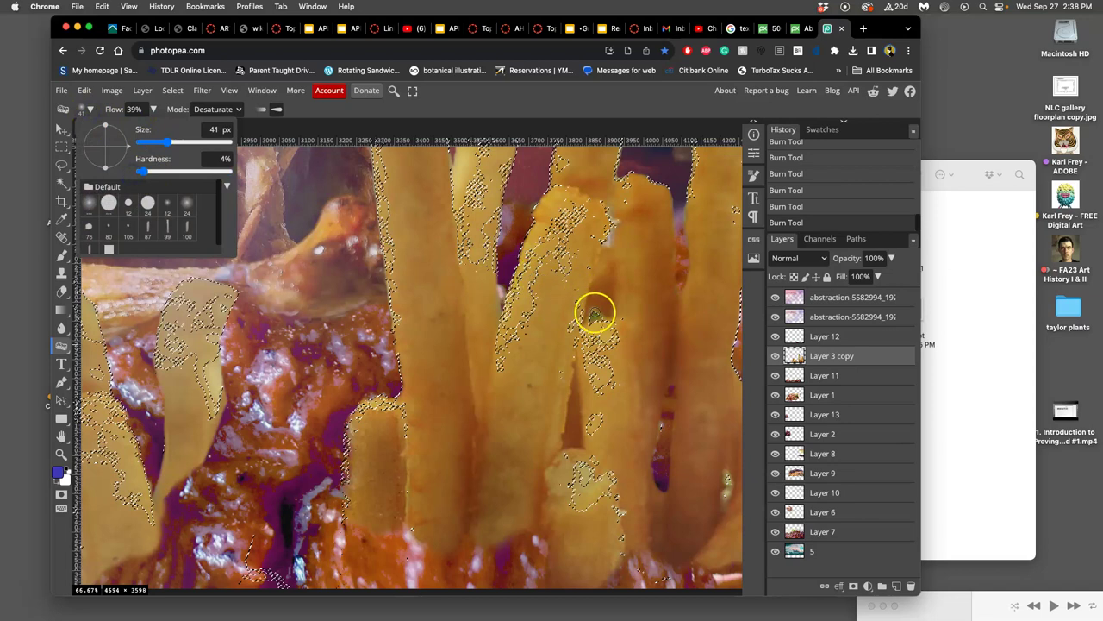
left_click(595, 316)
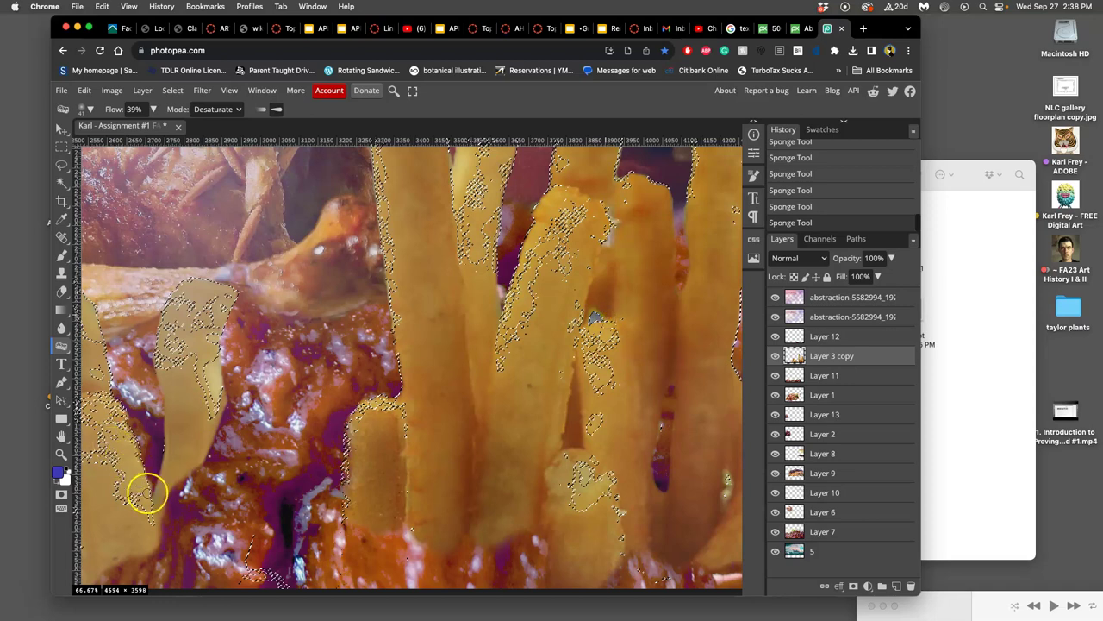
Deselect, and desaturate the remaining green spots between the left-hand and right-hand fries on Layer 3 copy.
left_click_drag(192, 438, 307, 399)
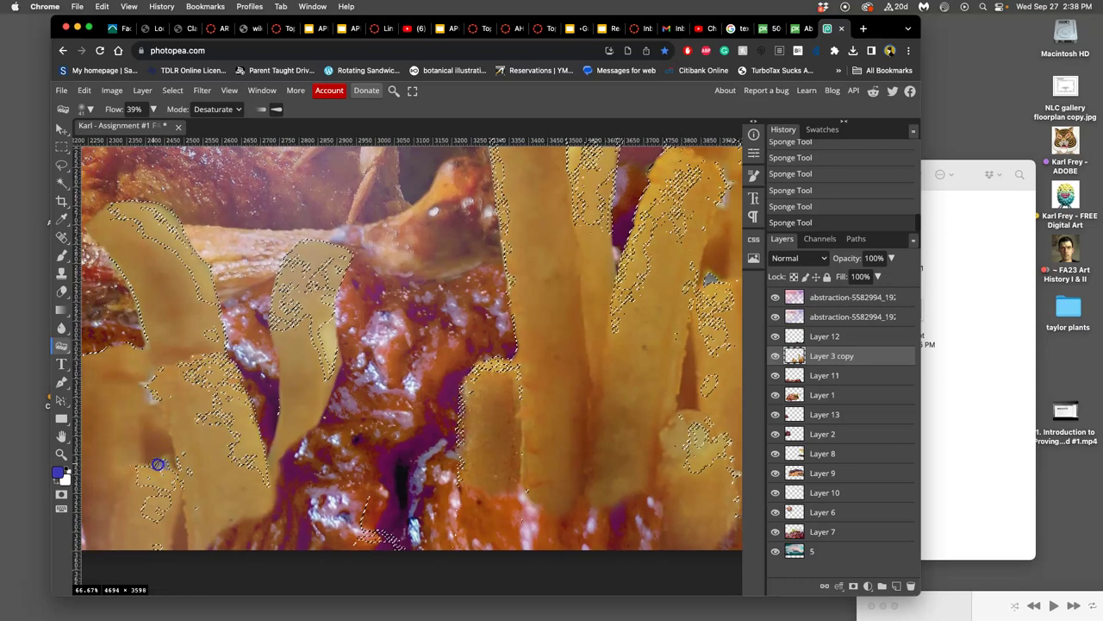
key("super+d")
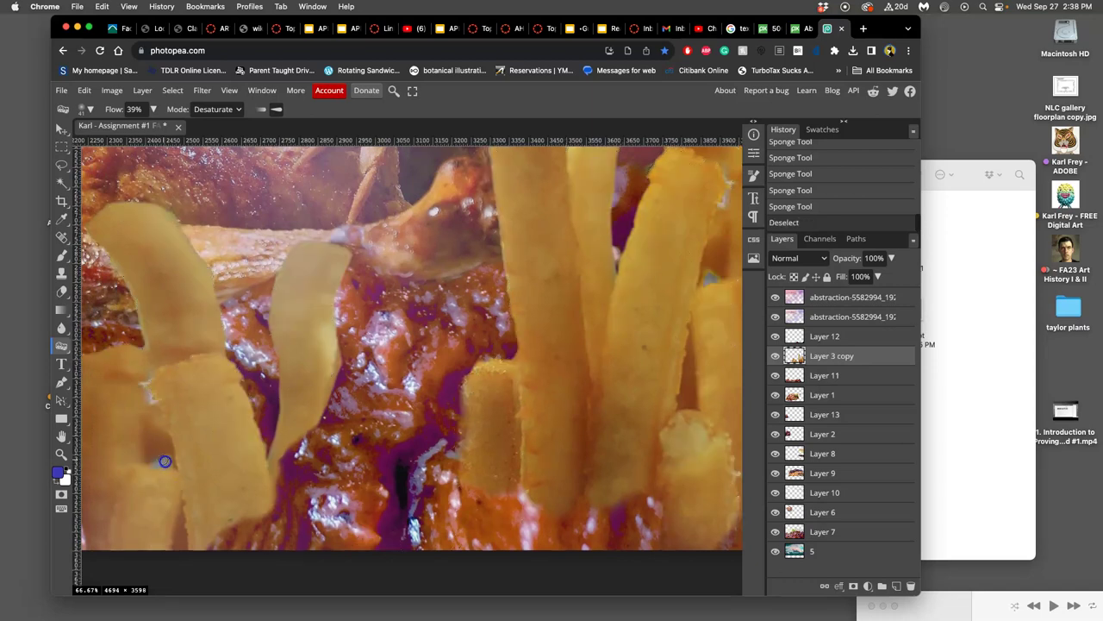
left_click(167, 463)
left_click_drag(439, 340, 307, 366)
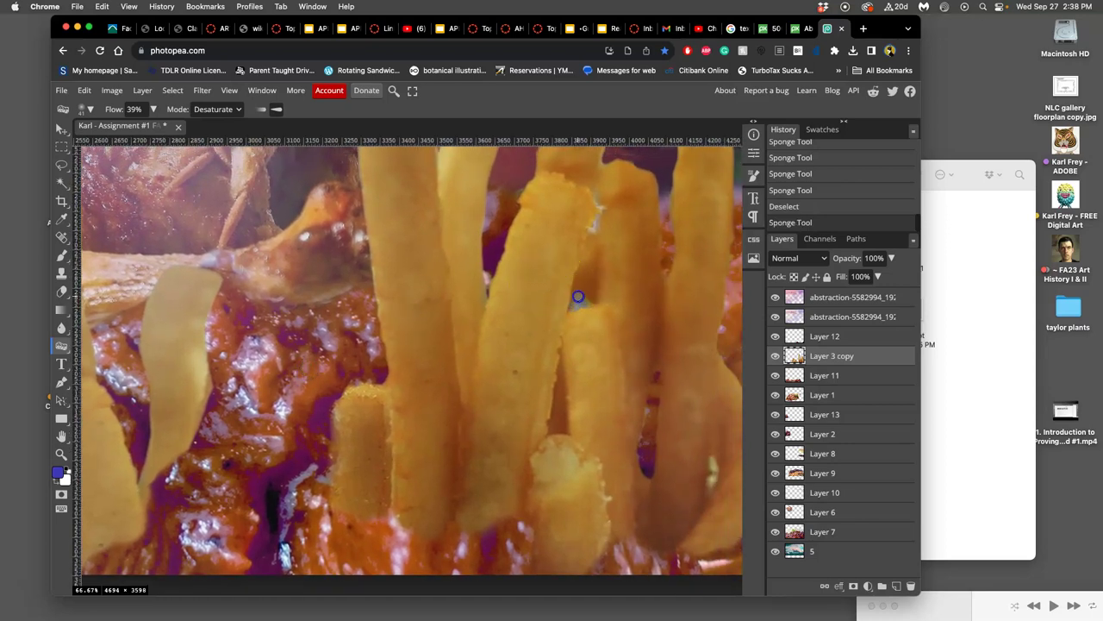
left_click_drag(474, 297, 480, 282)
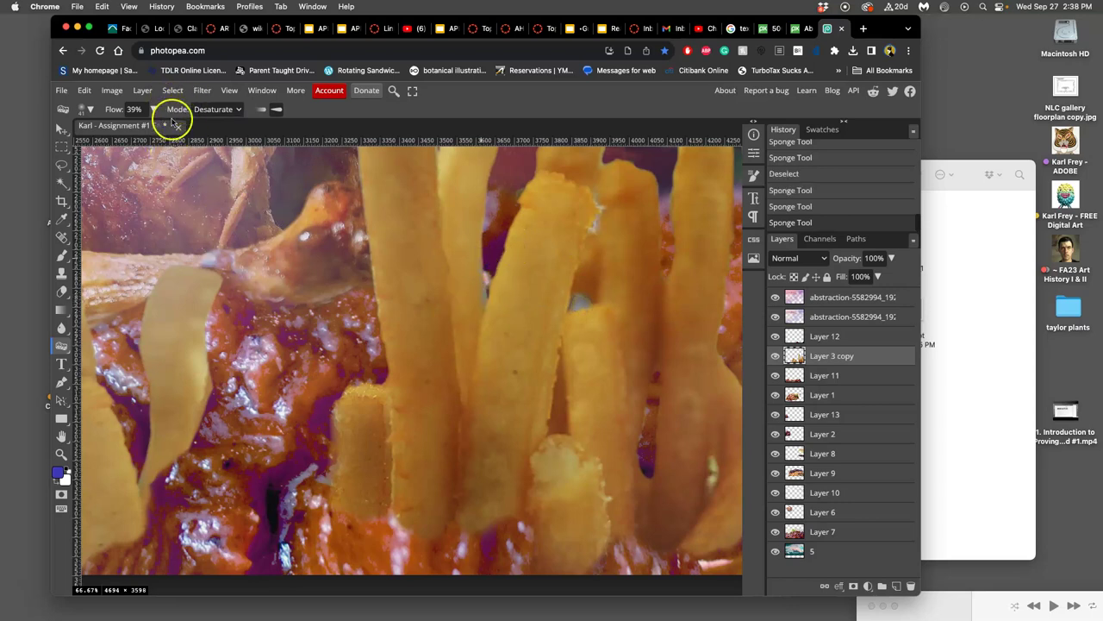
Switch to the Eraser with a 35 px brush.
left_click(62, 292)
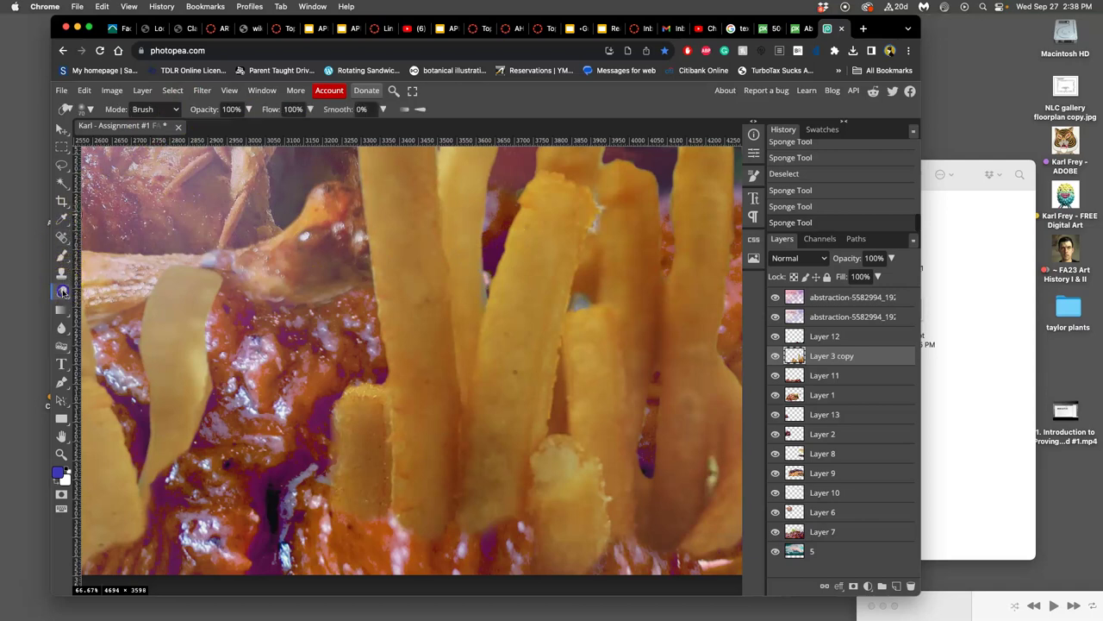
left_click(84, 110)
left_click_drag(149, 141, 165, 141)
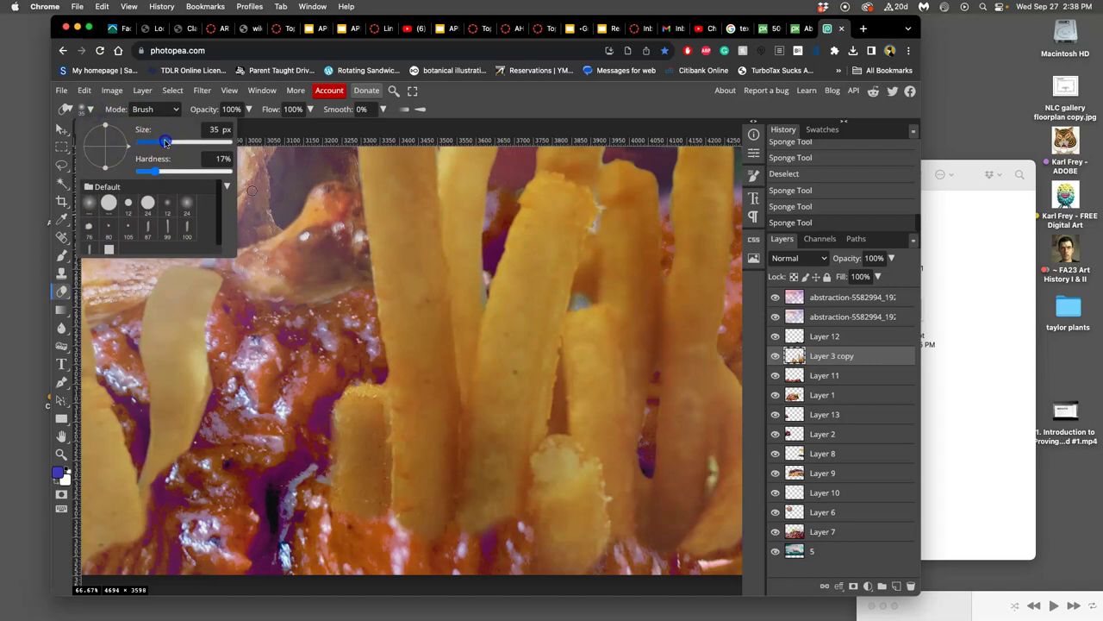
Try to erase the grey spot between the right-hand fries on Layer 3 copy at 100% eraser opacity.
left_click(579, 299)
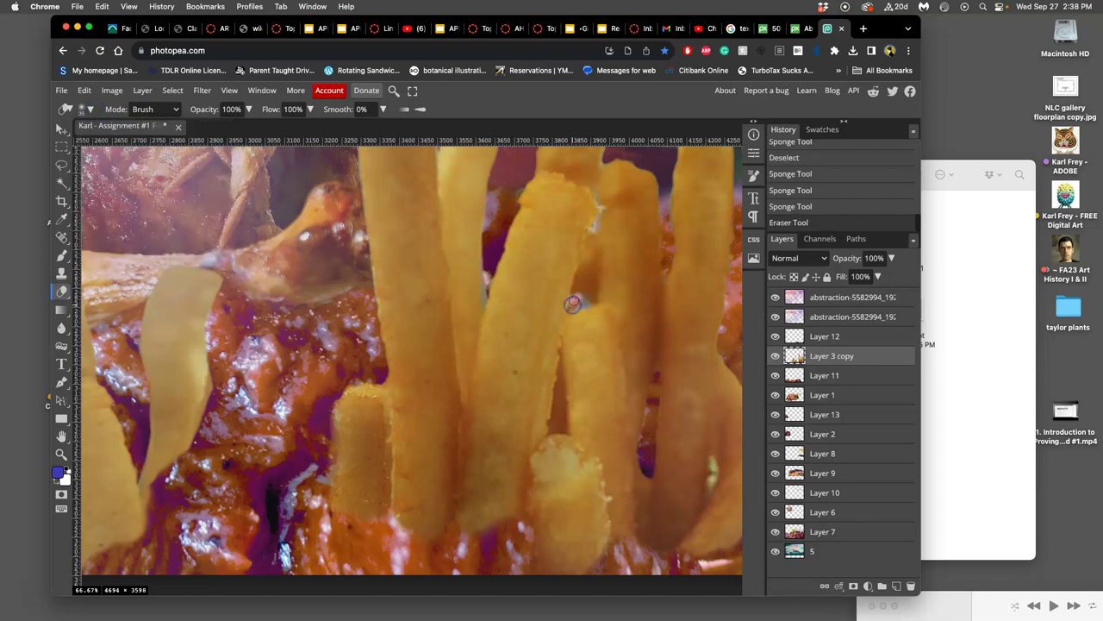
key("super+z")
left_click(892, 258)
left_click_drag(874, 274, 899, 278)
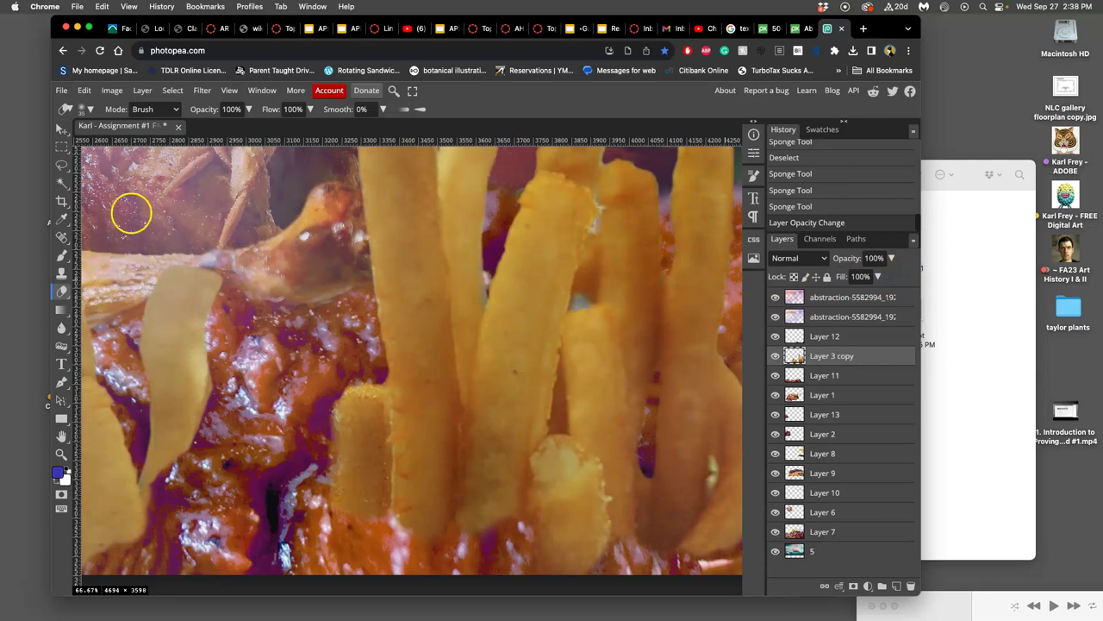
Partly erase the grey spots between the right-hand fries on Layer 3 copy at 23% eraser opacity.
left_click(249, 110)
left_click_drag(207, 130, 204, 130)
left_click_drag(585, 304, 581, 301)
left_click_drag(487, 284, 485, 301)
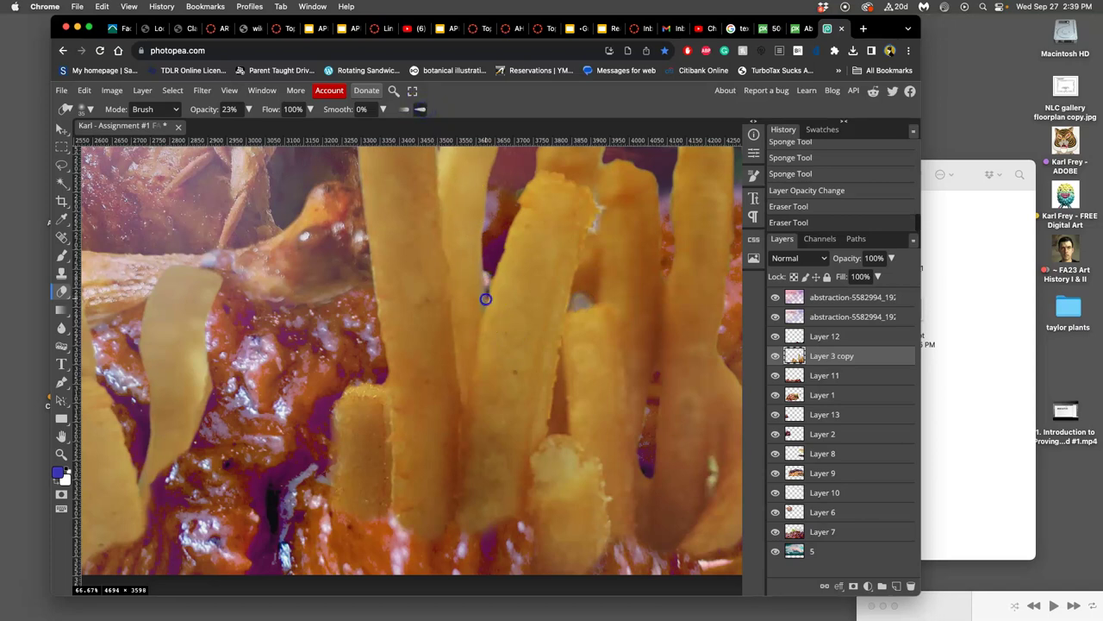
left_click(486, 298)
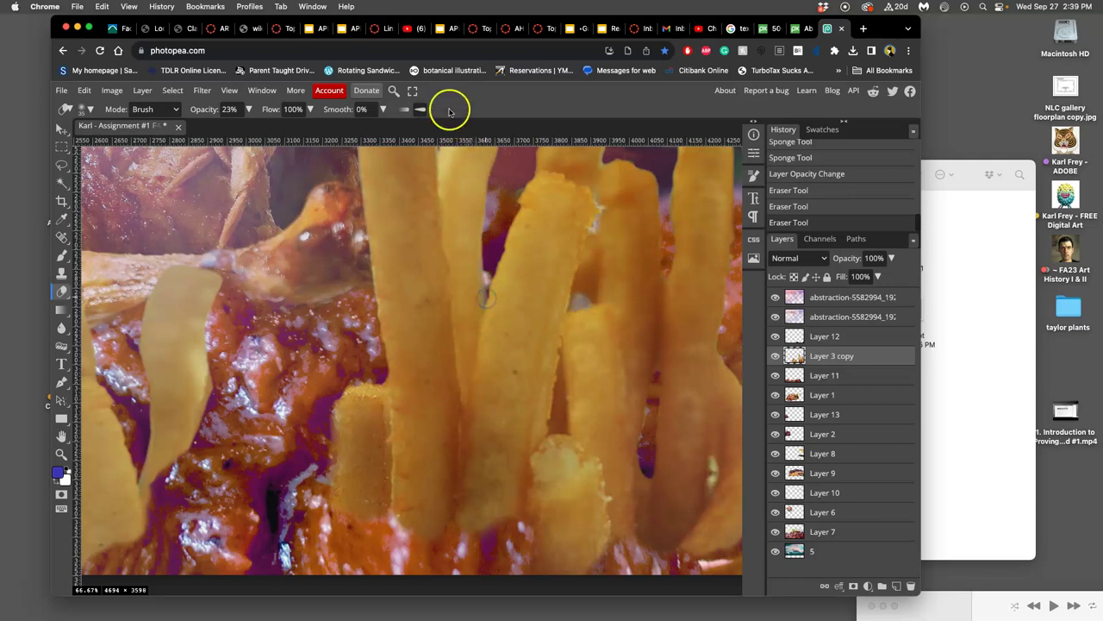
left_click(572, 309)
left_click_drag(451, 382, 577, 316)
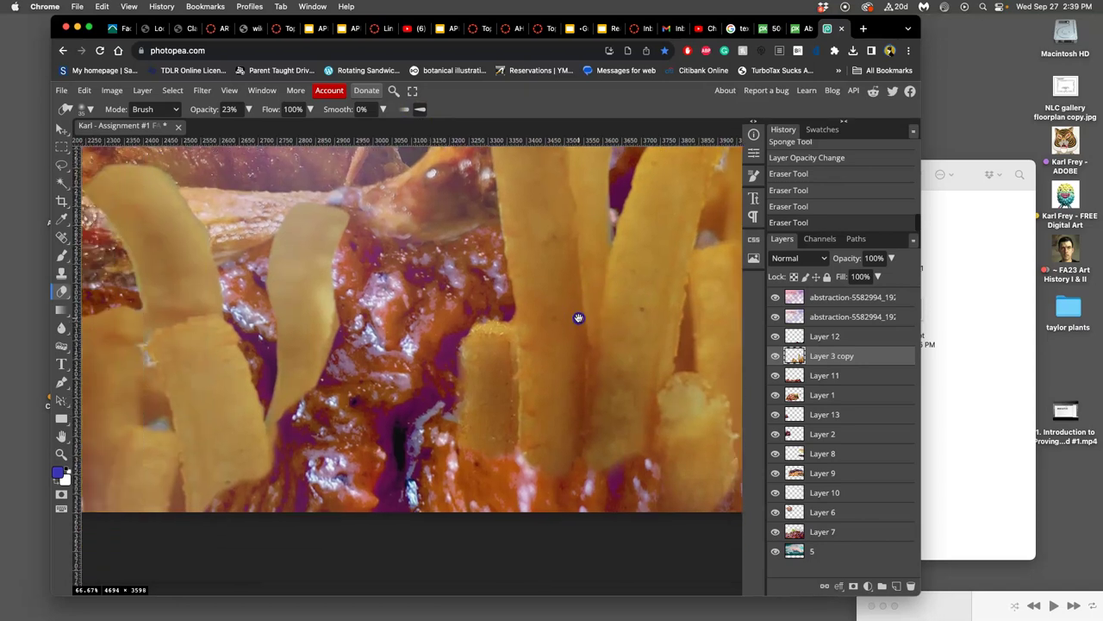
left_click(703, 245)
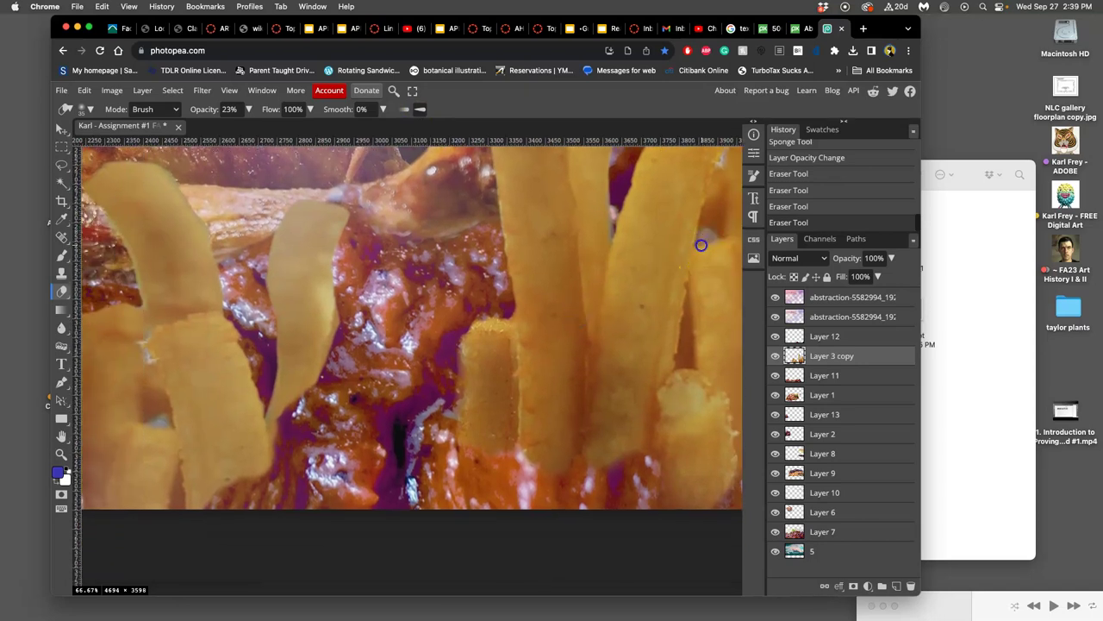
left_click(704, 238)
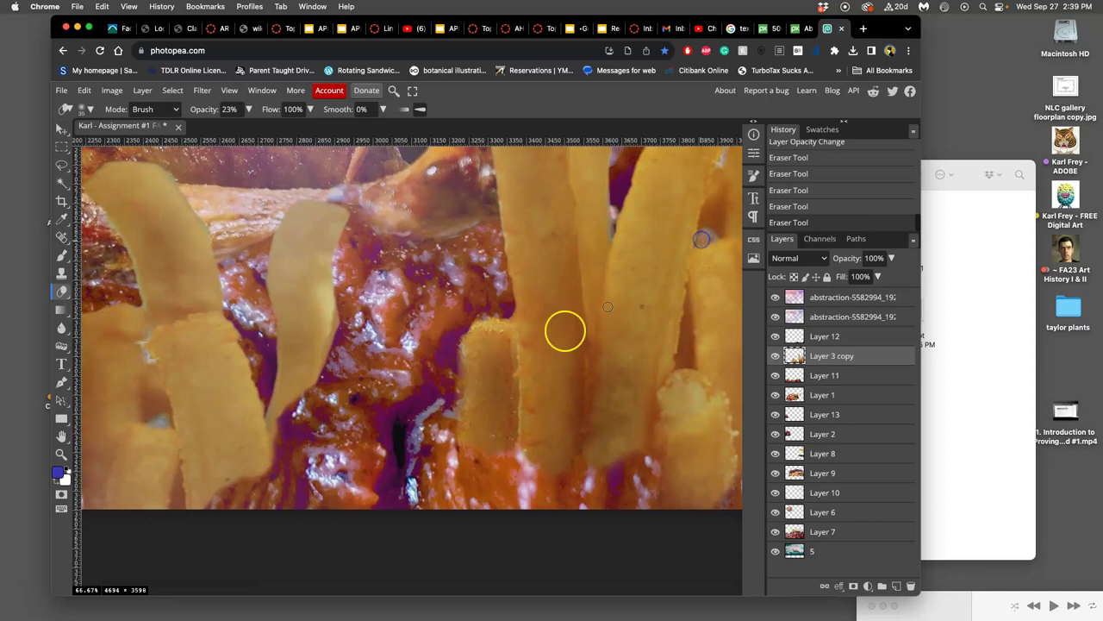
Fade the grey spot between the left-hand fries on Layer 3 copy with the same eraser.
left_click_drag(377, 392, 468, 349)
left_click_drag(301, 365, 353, 344)
left_click(319, 381)
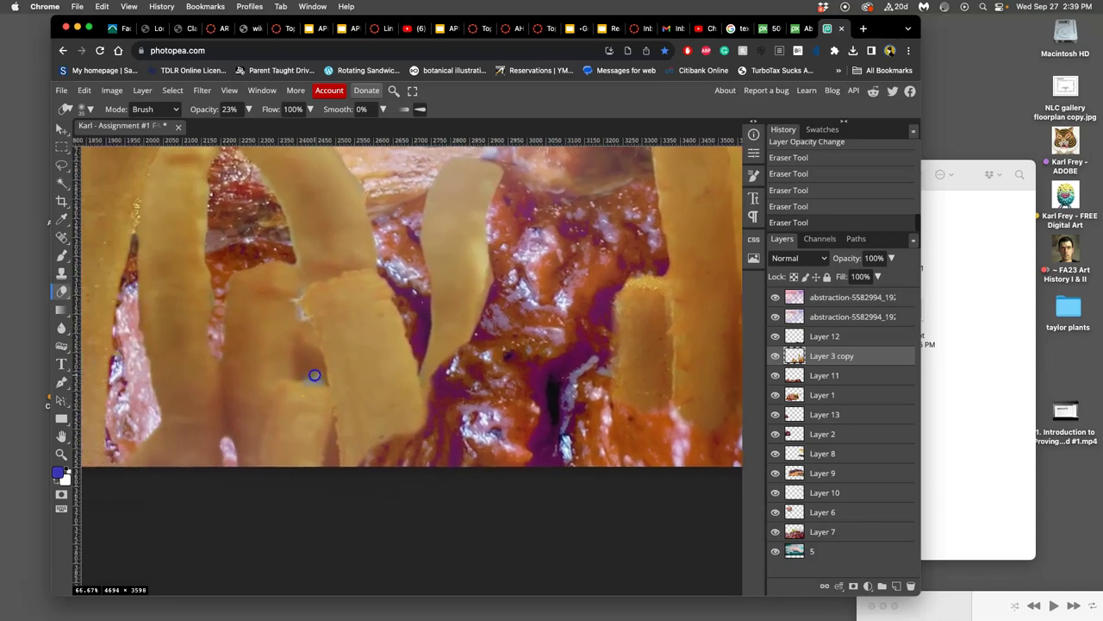
left_click_drag(516, 345, 484, 365)
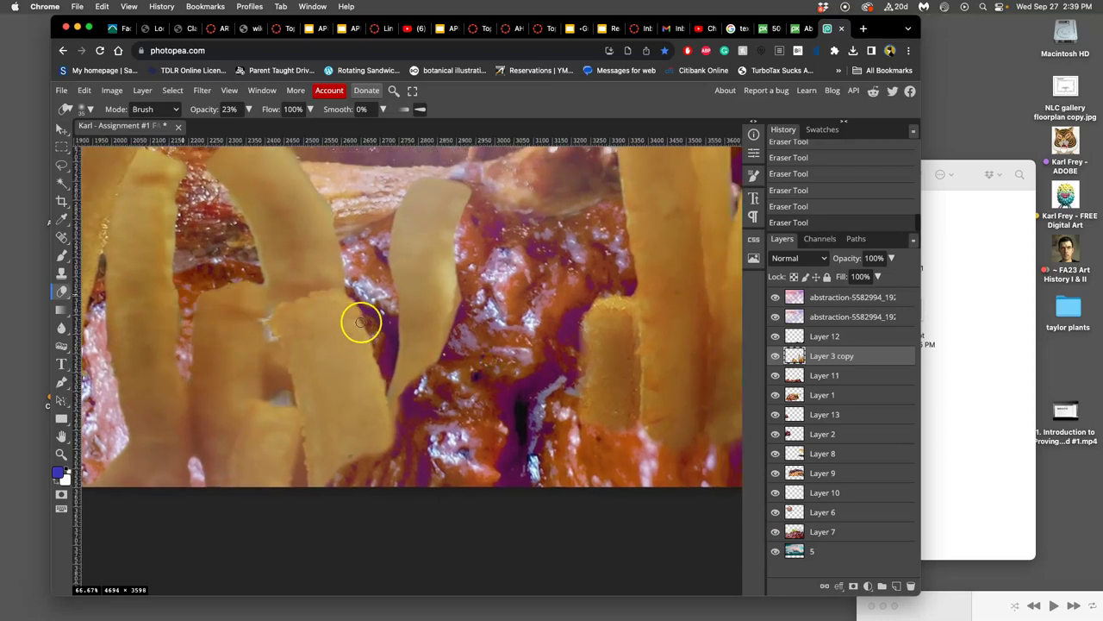
Toggle the lower abstraction layer's visibility to examine its haze over the whole collage.
scroll(360, 320, "down", 5)
left_click_drag(428, 246, 492, 345)
left_click(775, 316)
left_click(776, 316)
left_click(776, 317)
left_click(776, 316)
Thin the lower abstraction layer's haze over the roast and surrounding foods with a 622 px eraser at 17% opacity.
left_click(835, 317)
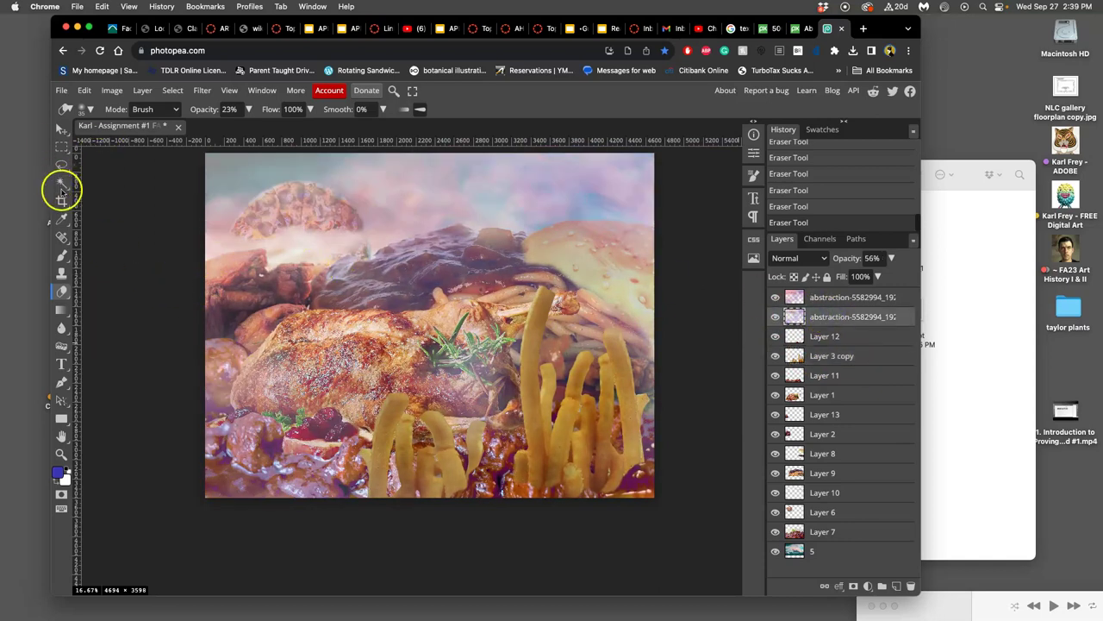
left_click(248, 108)
mouse_move(204, 128)
left_mouse_down()
mouse_move(205, 145)
mouse_move(225, 144)
left_mouse_up()
left_click(90, 109)
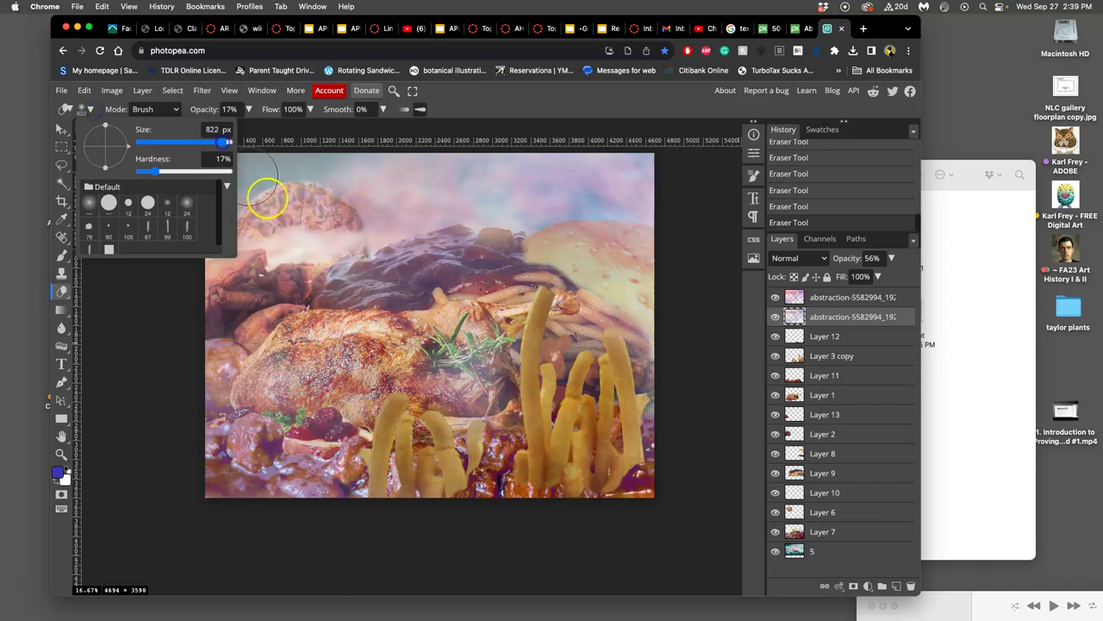
mouse_move(353, 349)
left_mouse_down()
mouse_move(265, 365)
mouse_move(349, 375)
left_mouse_up()
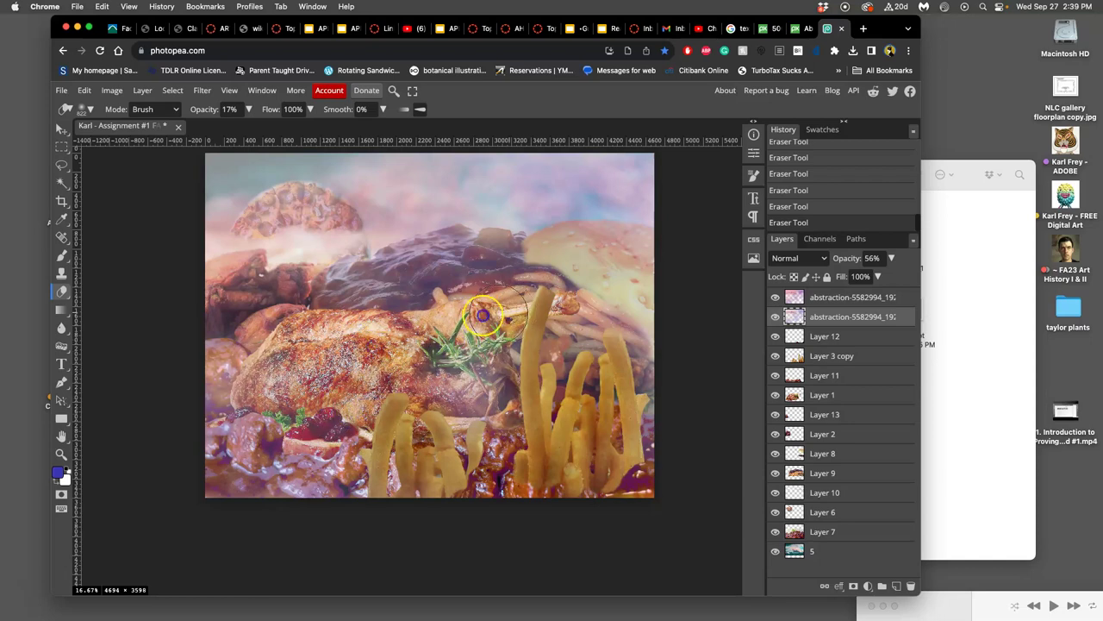
left_click(241, 359)
mouse_move(241, 358)
left_mouse_down()
mouse_move(216, 365)
mouse_move(276, 376)
mouse_move(433, 345)
mouse_move(501, 364)
mouse_move(561, 345)
mouse_move(631, 349)
mouse_move(597, 359)
mouse_move(519, 347)
mouse_move(594, 355)
mouse_move(627, 300)
mouse_move(522, 297)
mouse_move(442, 272)
mouse_move(315, 306)
mouse_move(338, 290)
mouse_move(621, 291)
left_mouse_up()
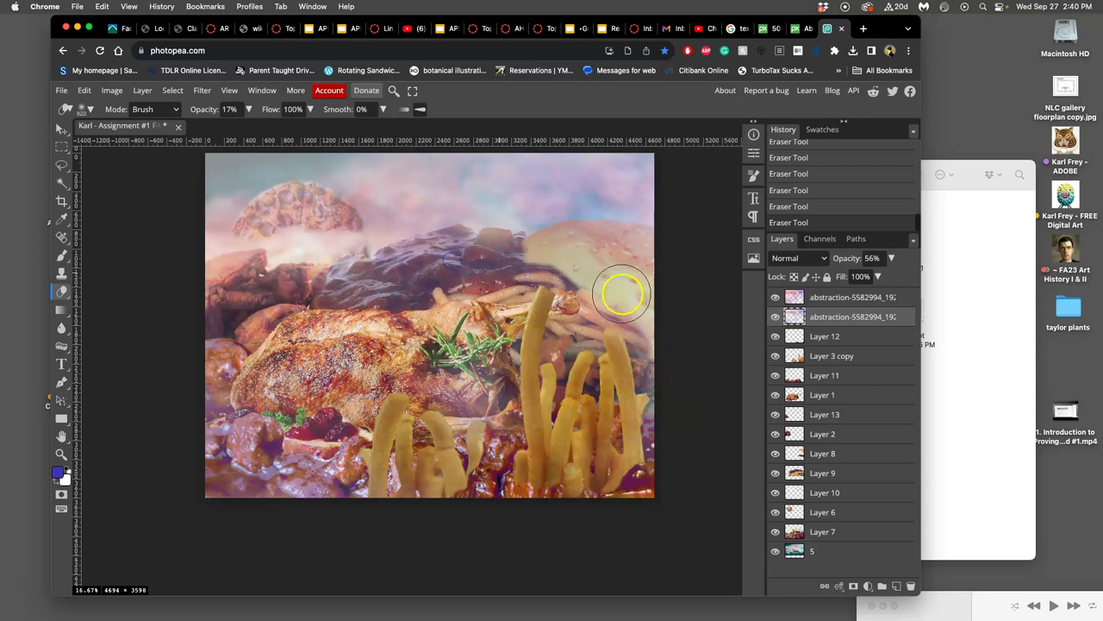
Try the lower abstraction layer beneath Layer 13 in the stack, and return it above Layer 12.
left_click(813, 315)
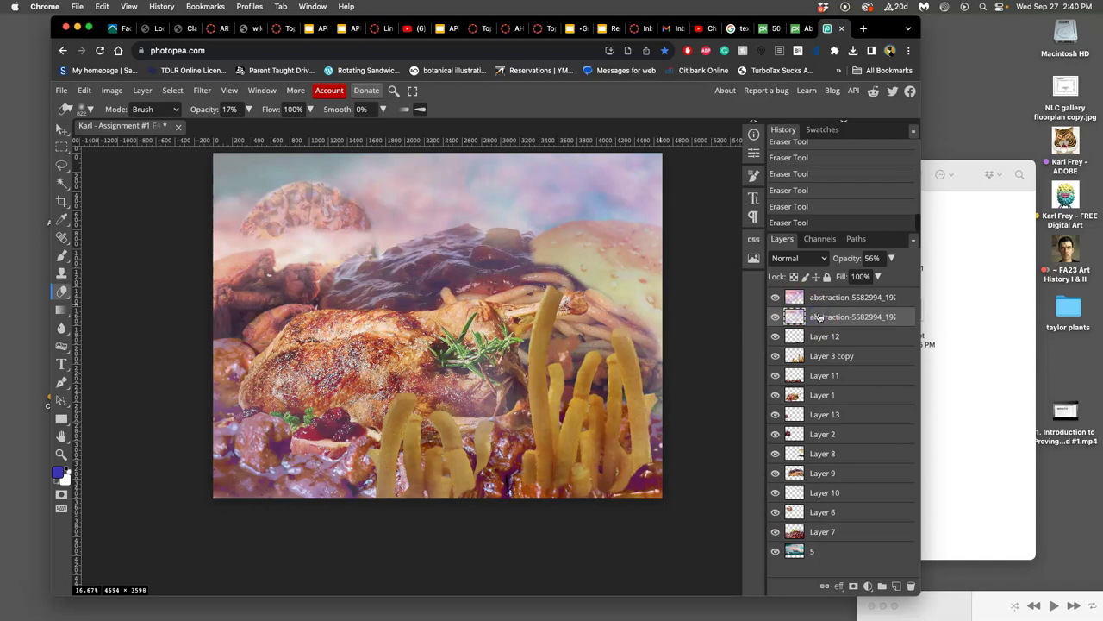
key("super+bracketleft")
key("super+bracketleft")
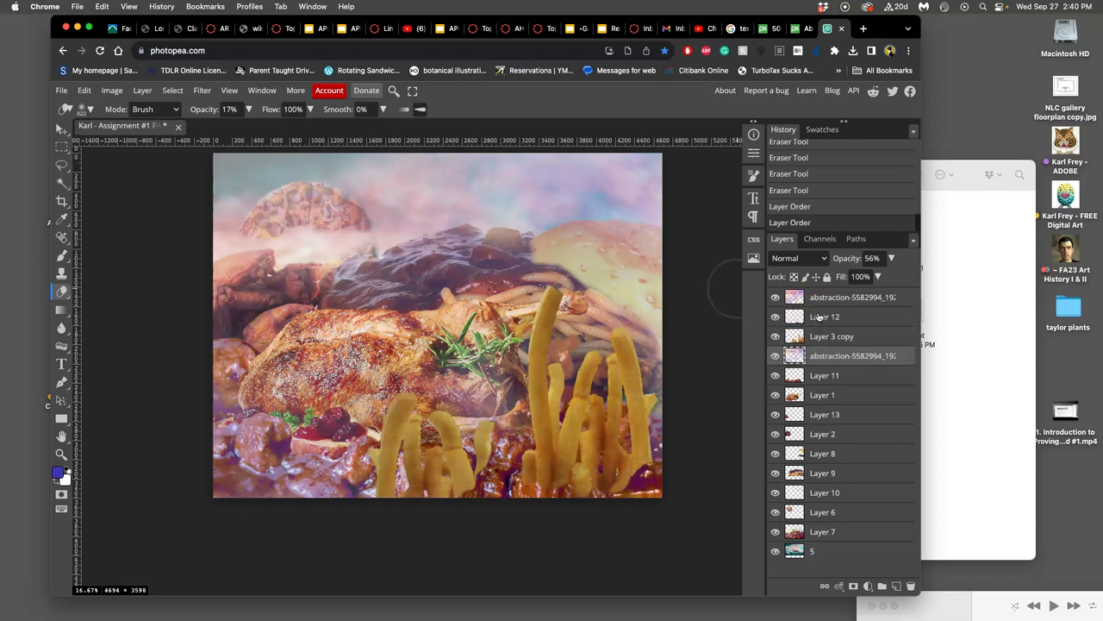
key("super+bracketleft")
key("super+bracketleft")
key("super+bracketleft")
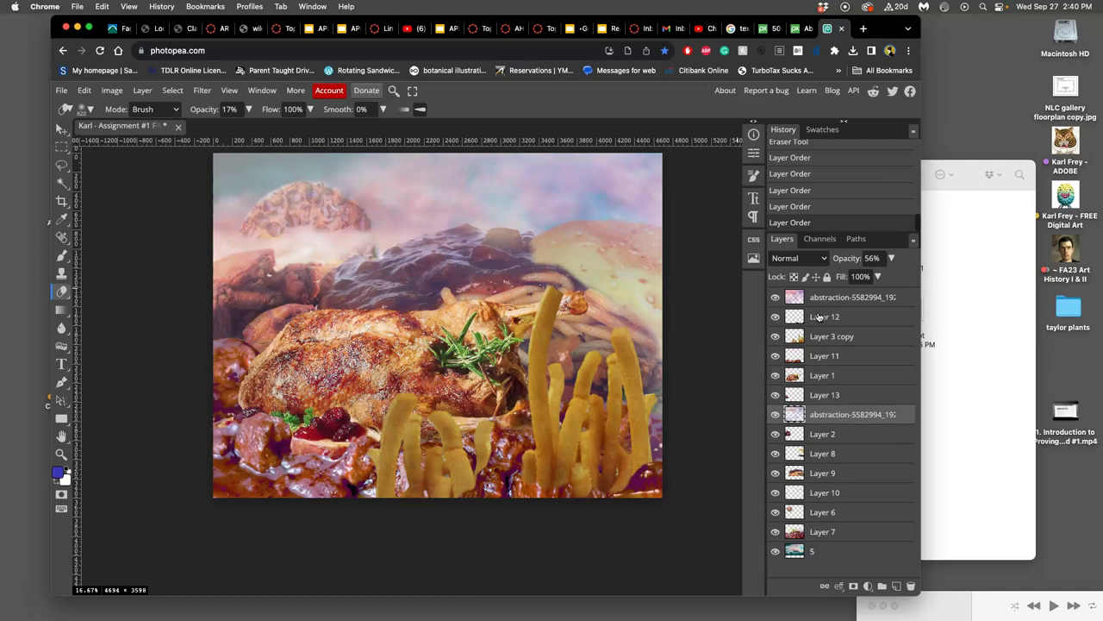
key("super+bracketright")
key("super+bracketright")
key("super+bracketright")
key("super+bracketright")
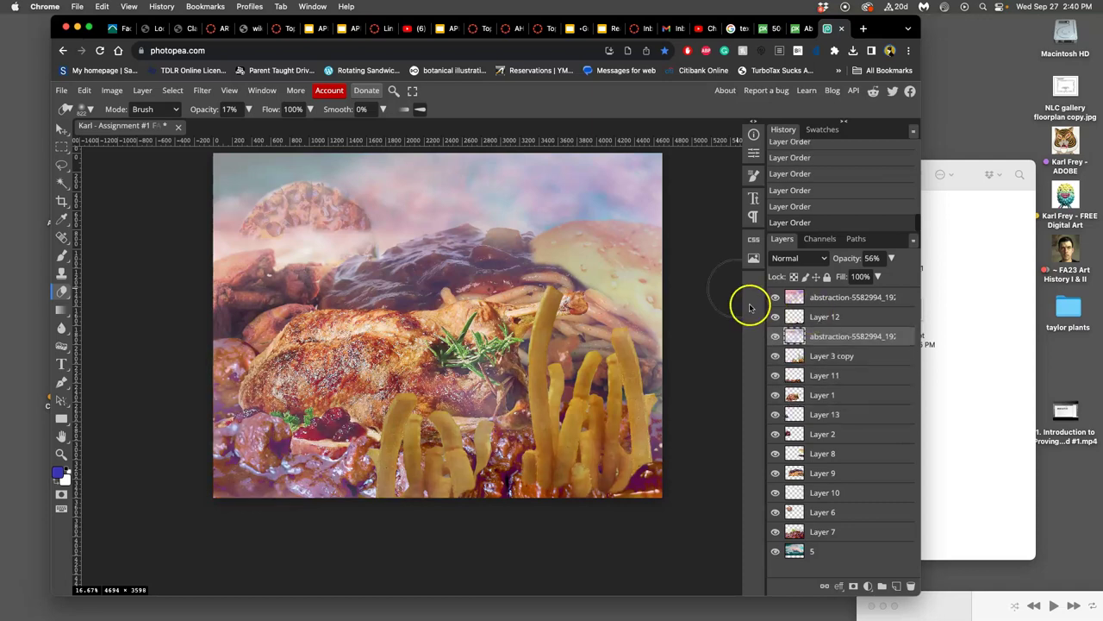
key("super+bracketright")
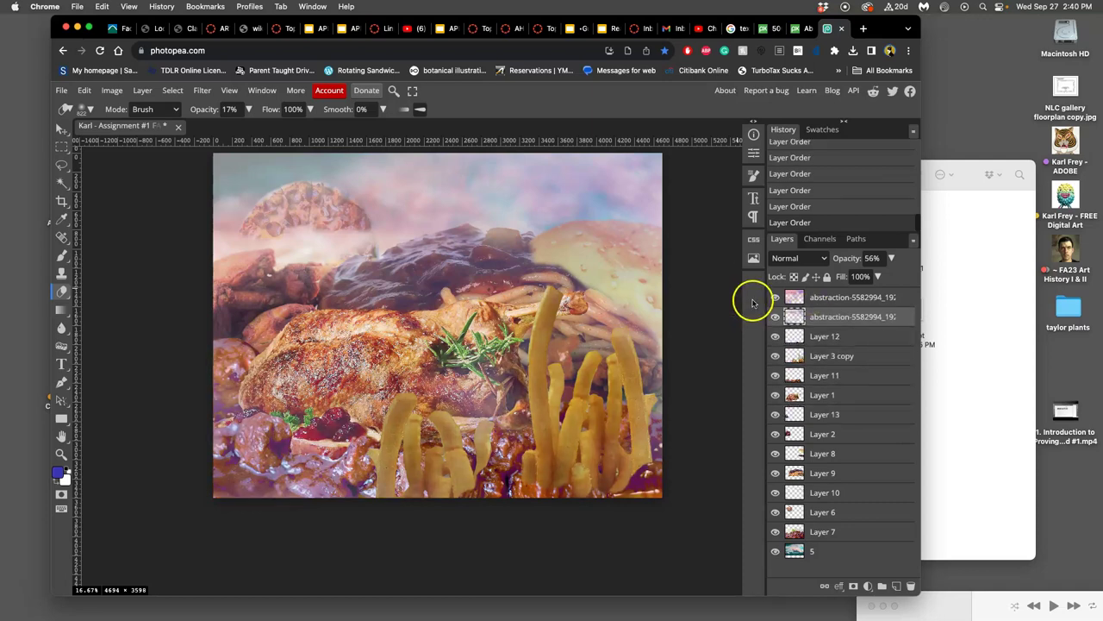
scroll(670, 278, "up", 1)
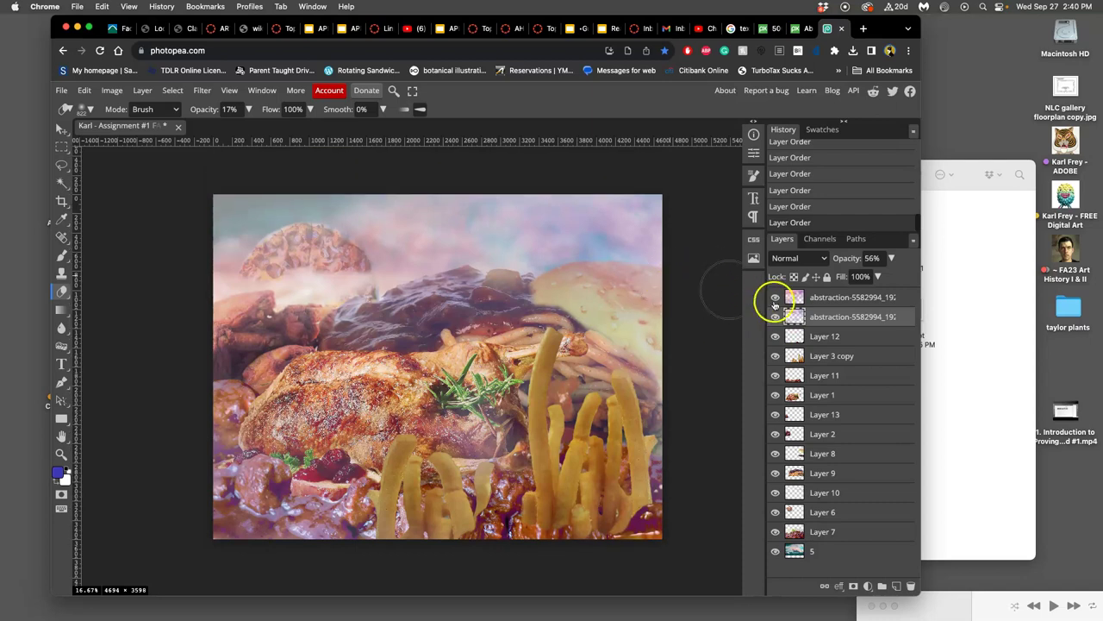
left_click(690, 299)
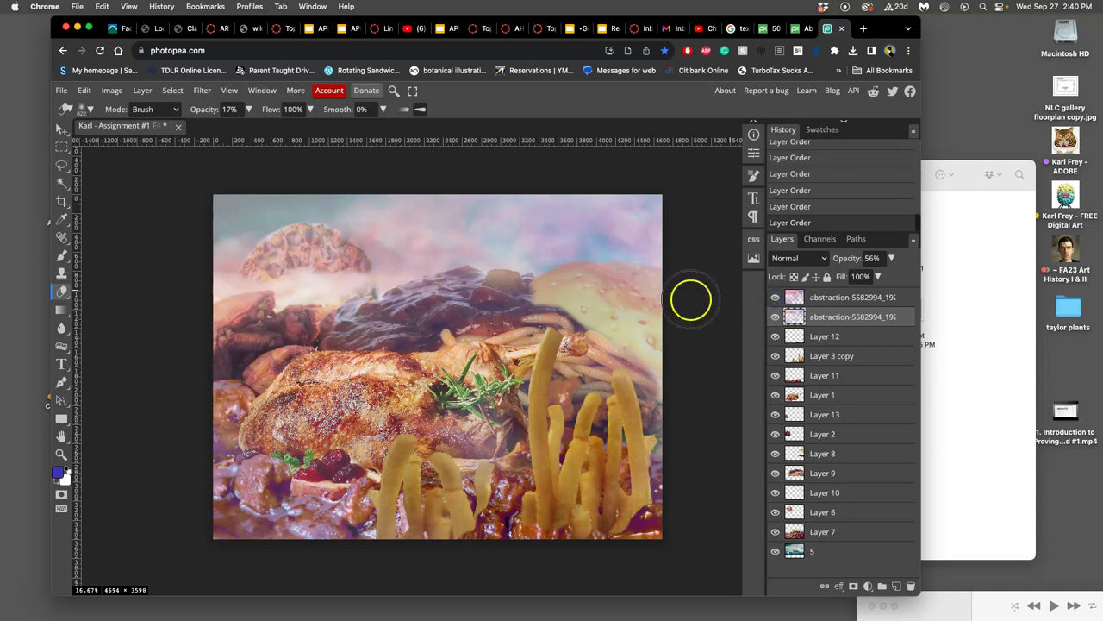